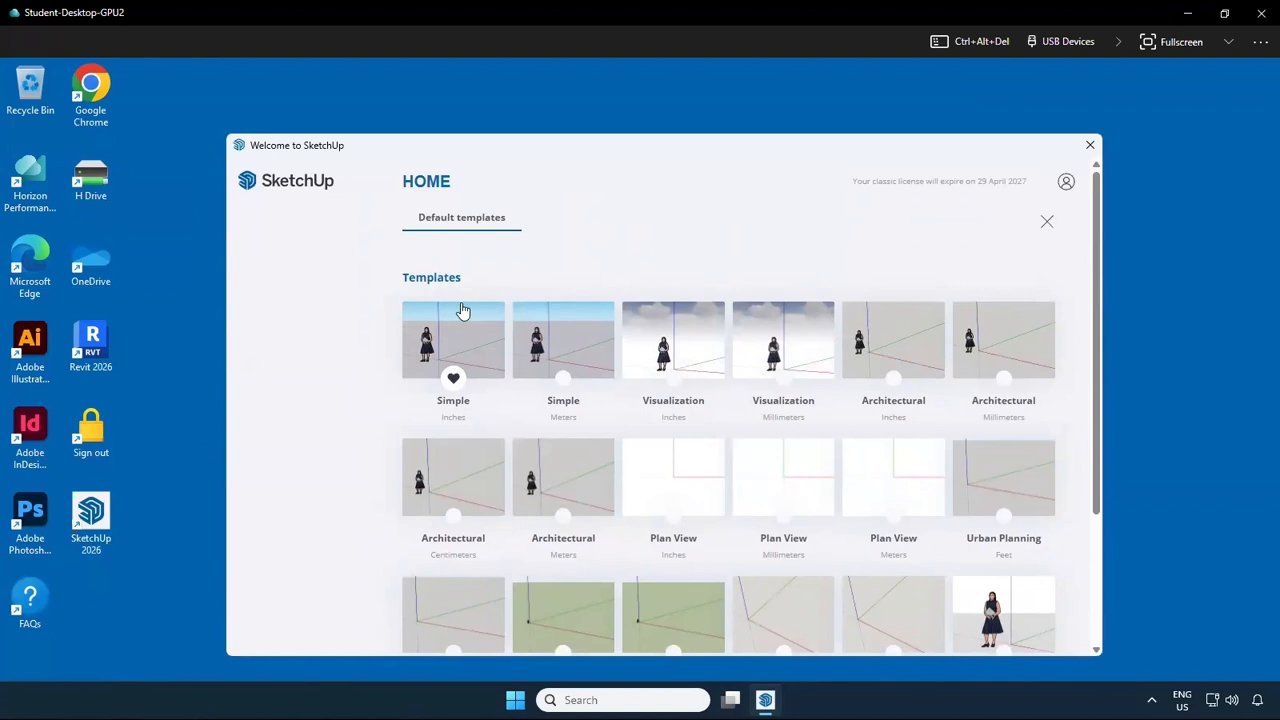
Start a new model from the Architectural Meters template and review the available toolbars
{"action": "left_click", "coordinate": [577, 485]}
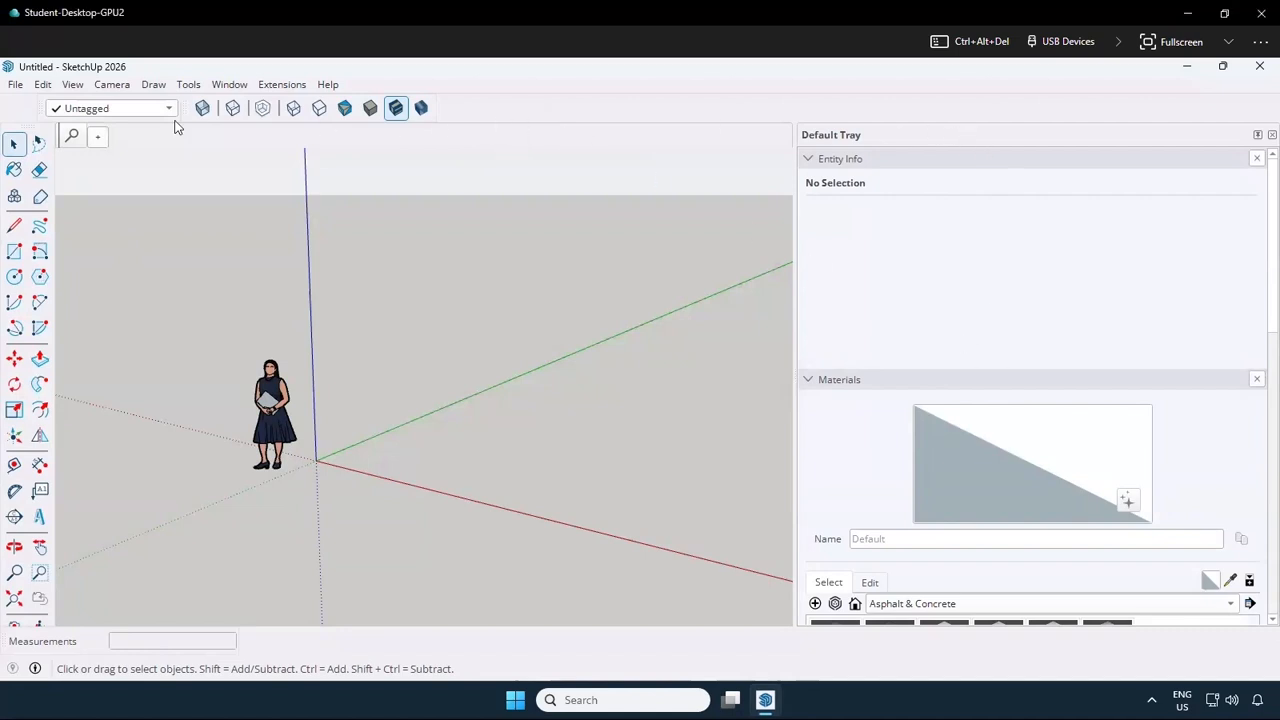
{"action": "right_click", "coordinate": [563, 121]}
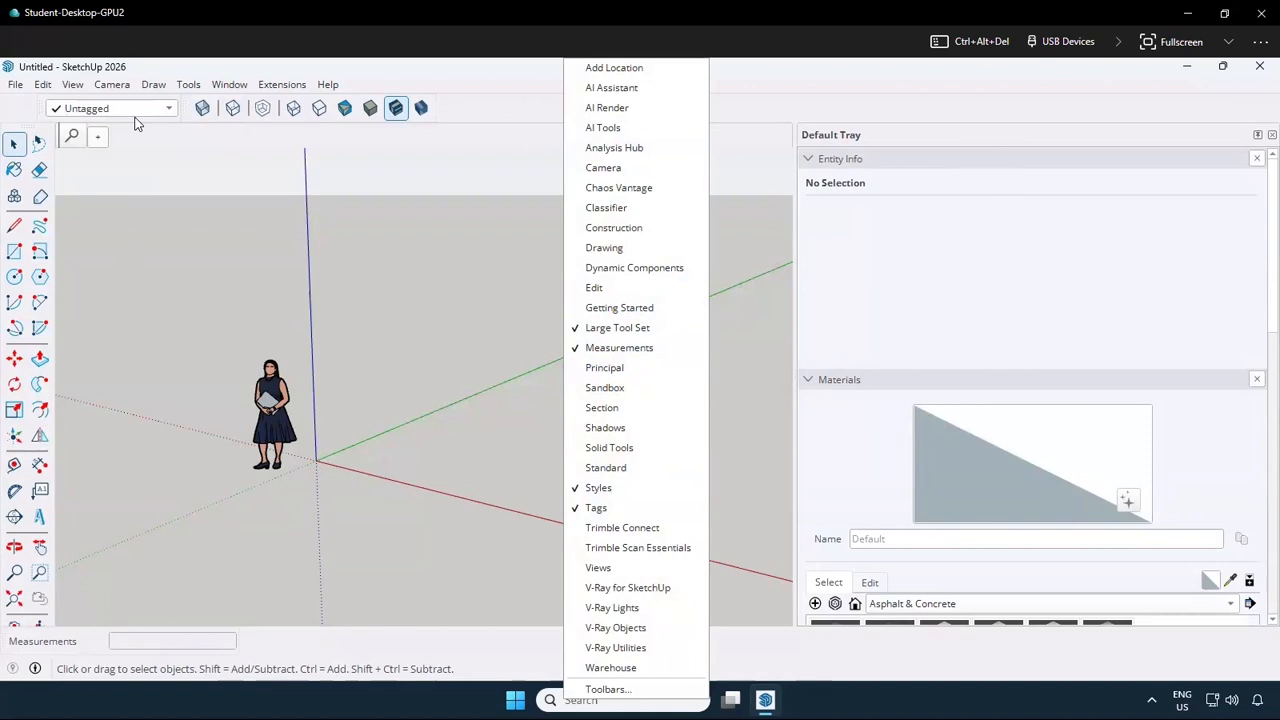
{"action": "left_click", "coordinate": [268, 252]}
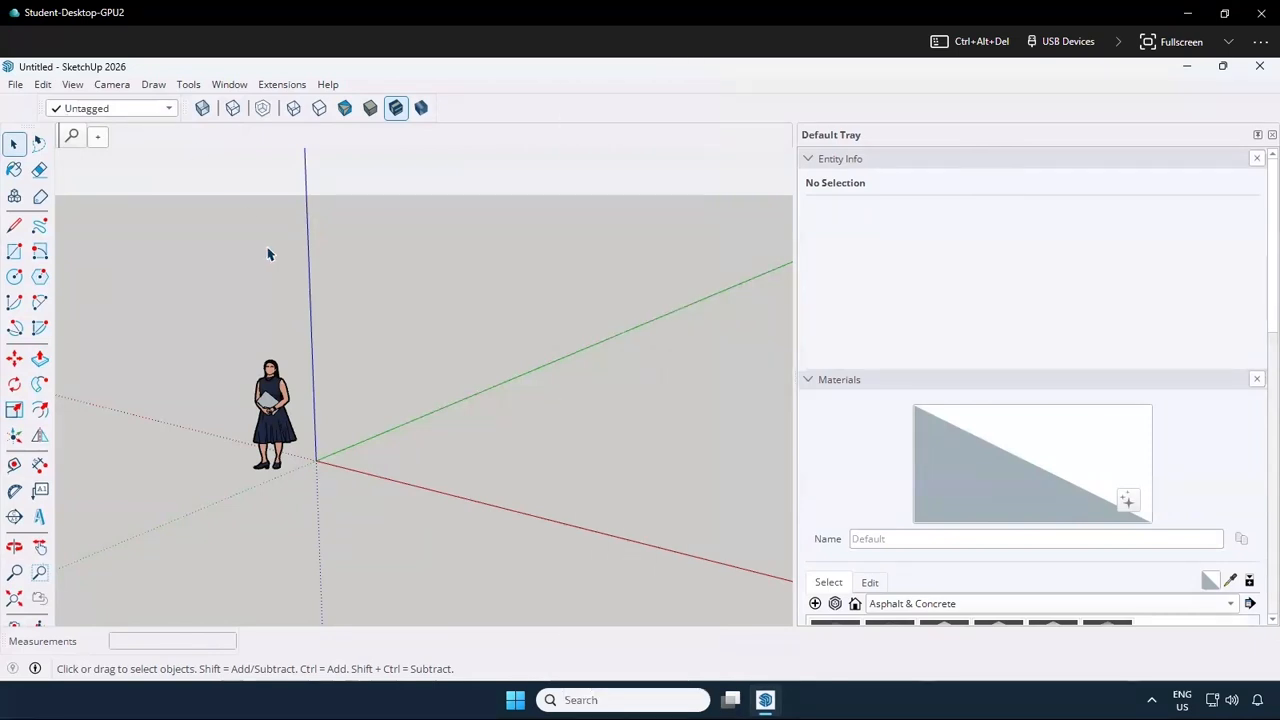
Set the camera to the standard Top view with Parallel Projection
{"action": "left_click", "coordinate": [114, 87]}
{"action": "mouse_move", "coordinate": [280, 143]}
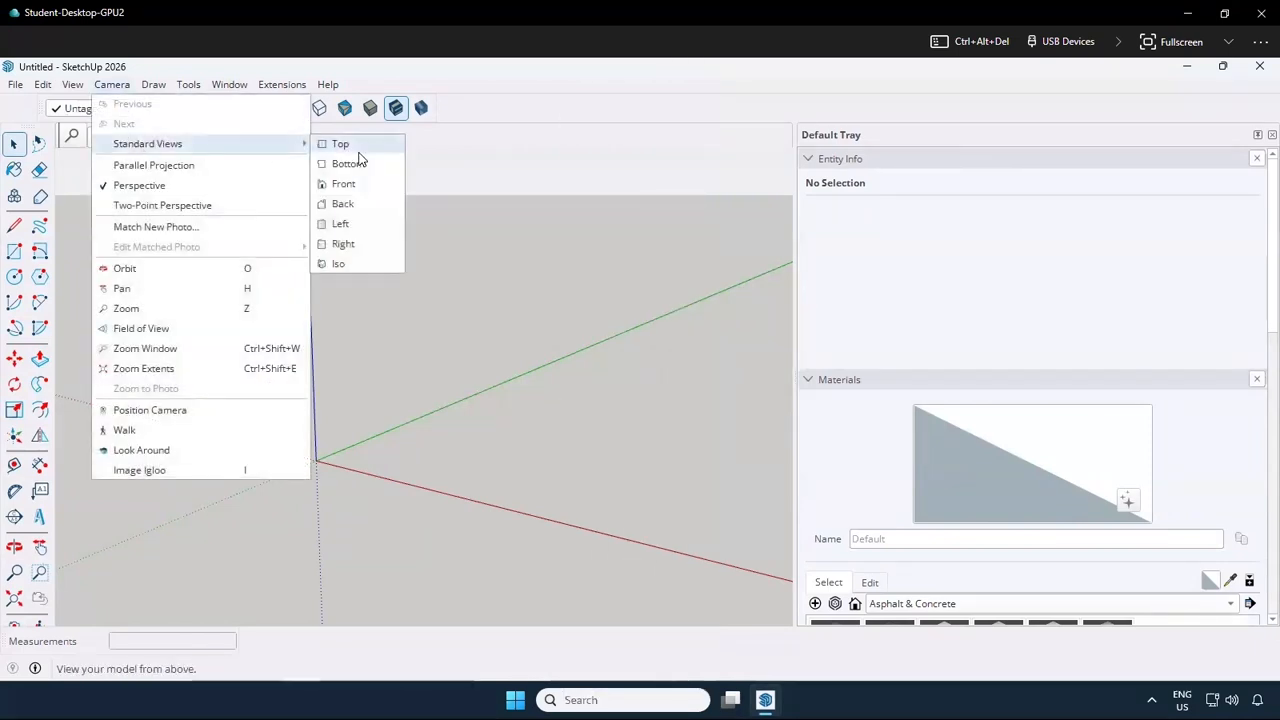
{"action": "left_click", "coordinate": [362, 147]}
{"action": "left_click", "coordinate": [125, 88]}
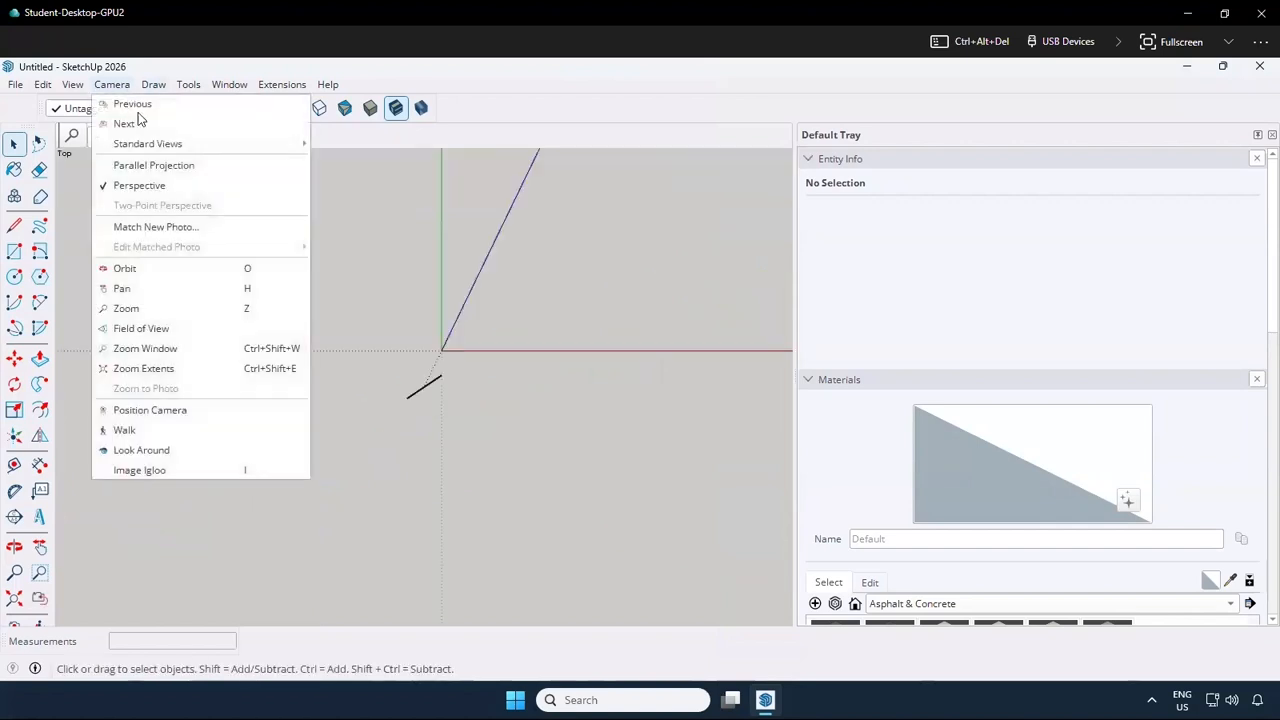
{"action": "left_click", "coordinate": [164, 168]}
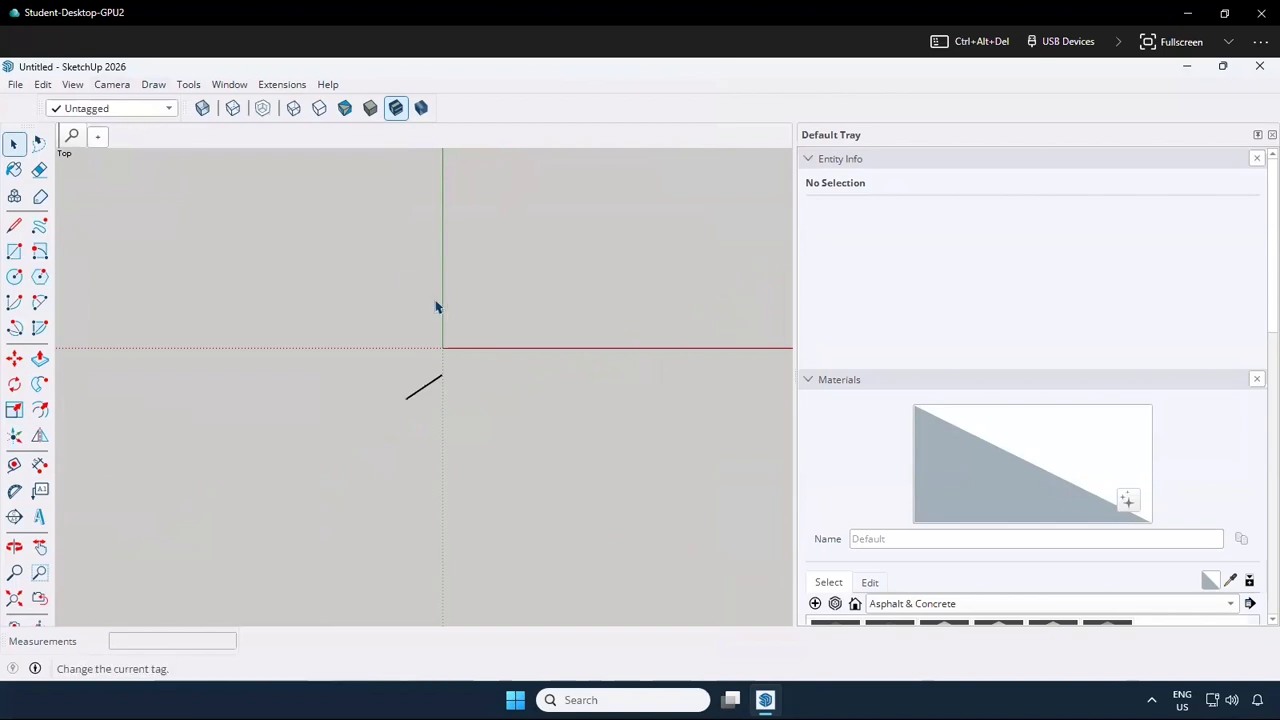
Draw a closed 20 m by 15 m rectangle around the origin with the Line tool, aligned to the red and green axes
{"action": "scroll", "coordinate": [442, 398], "scroll_direction": "down", "scroll_amount": 7}
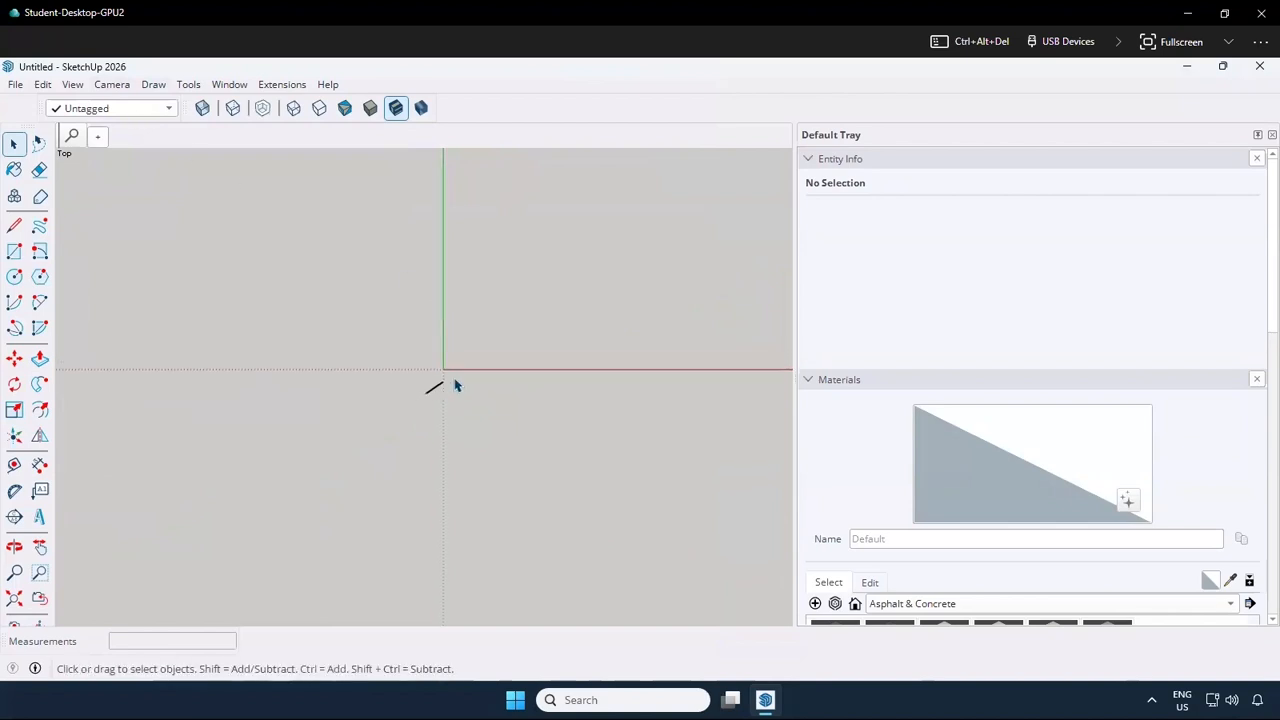
{"action": "scroll", "coordinate": [530, 375], "scroll_direction": "down", "scroll_amount": 1}
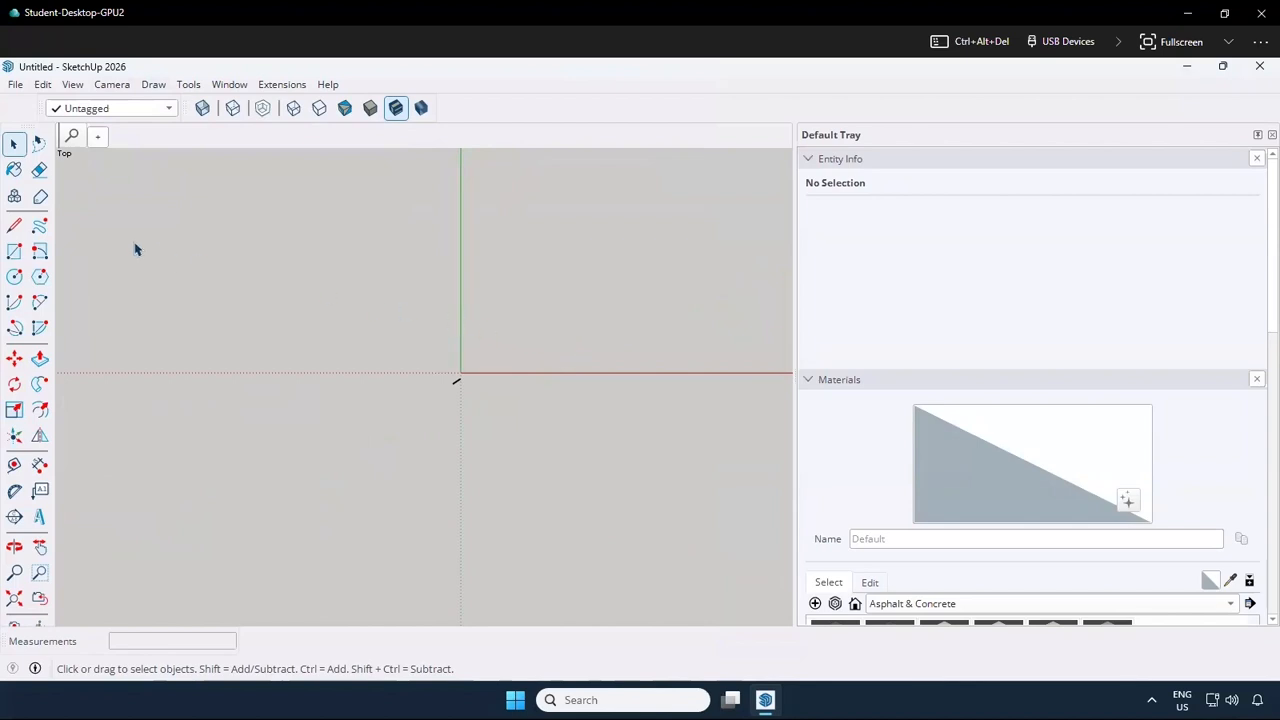
{"action": "left_click", "coordinate": [15, 227]}
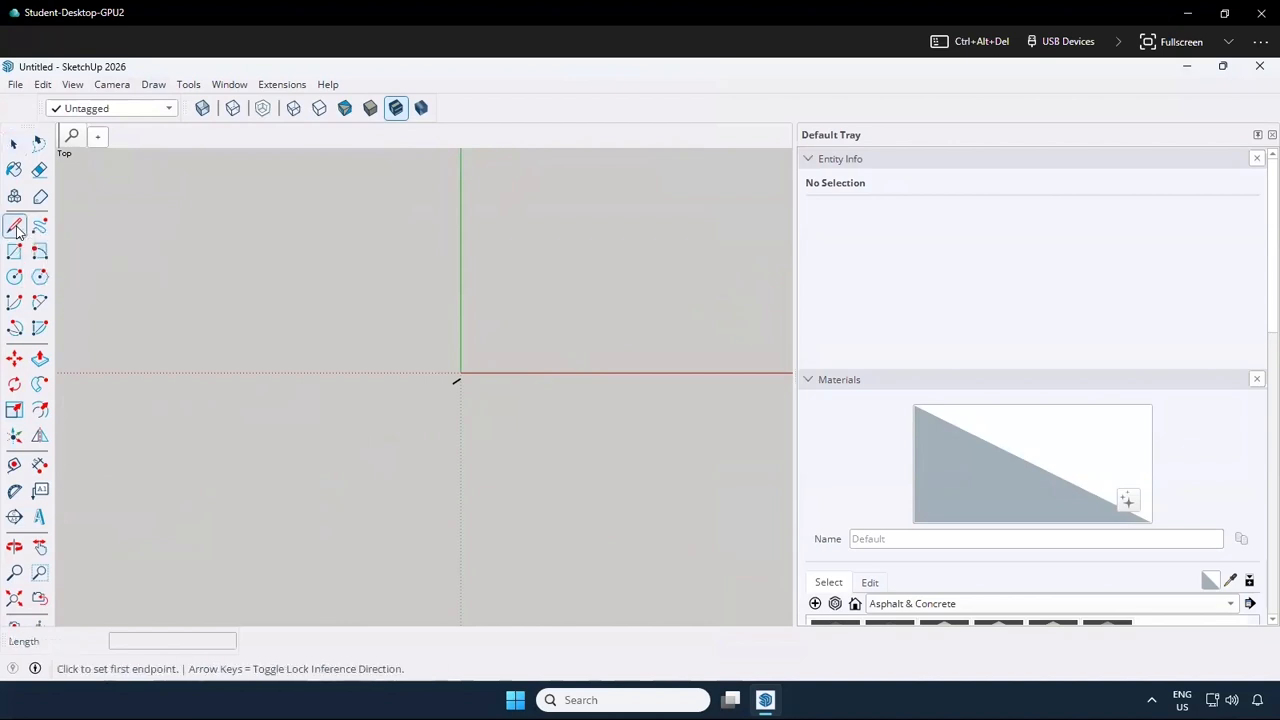
{"action": "left_click", "coordinate": [270, 281]}
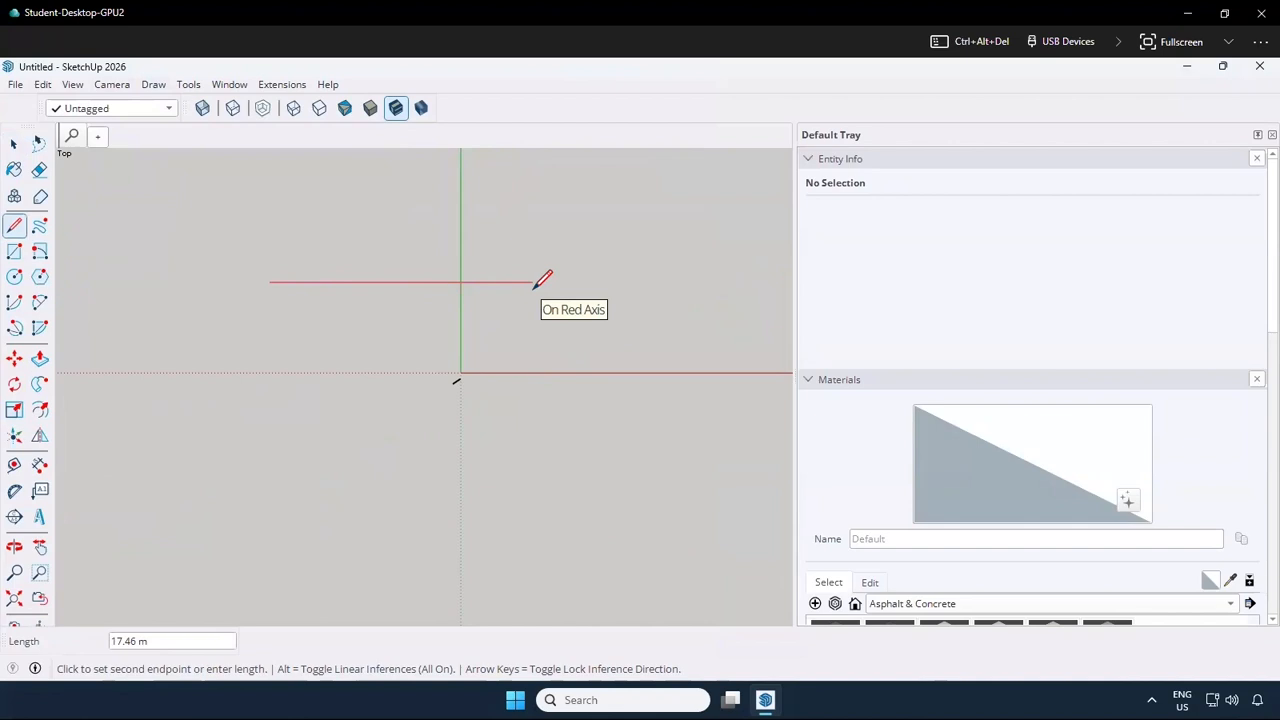
{"action": "type", "text": "2"}
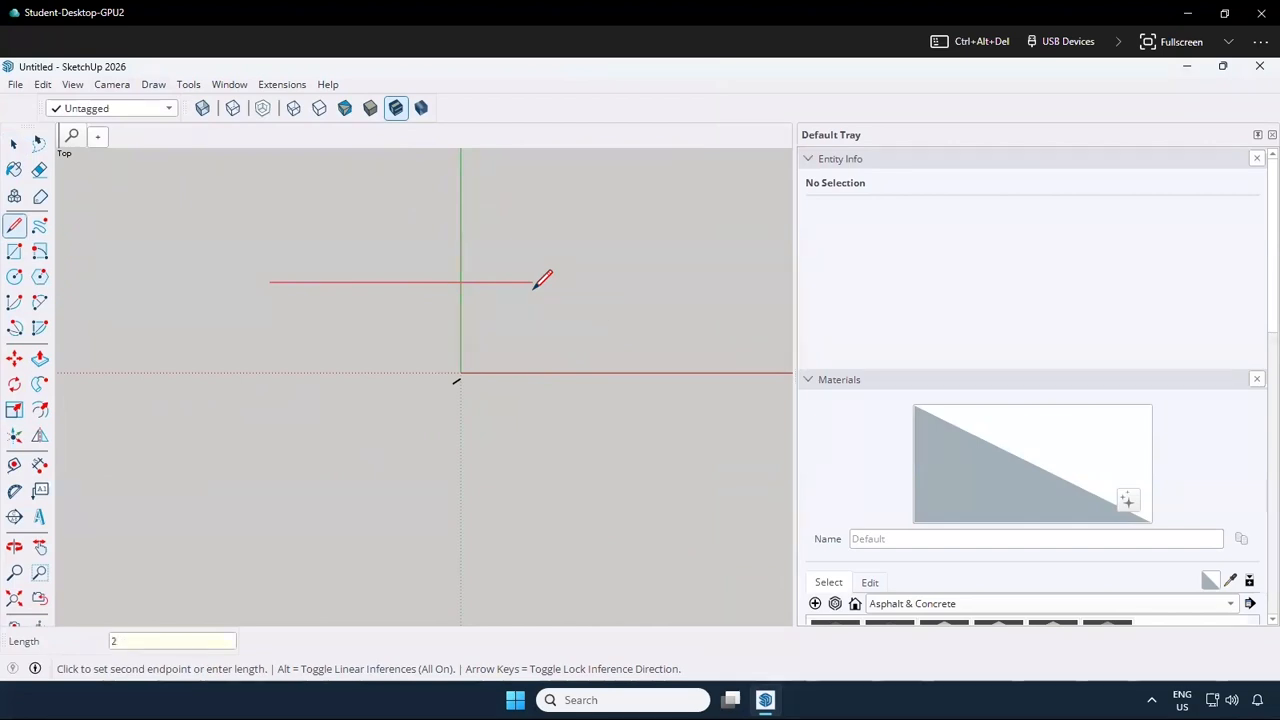
{"action": "type", "text": "0"}
{"action": "key", "text": "Return"}
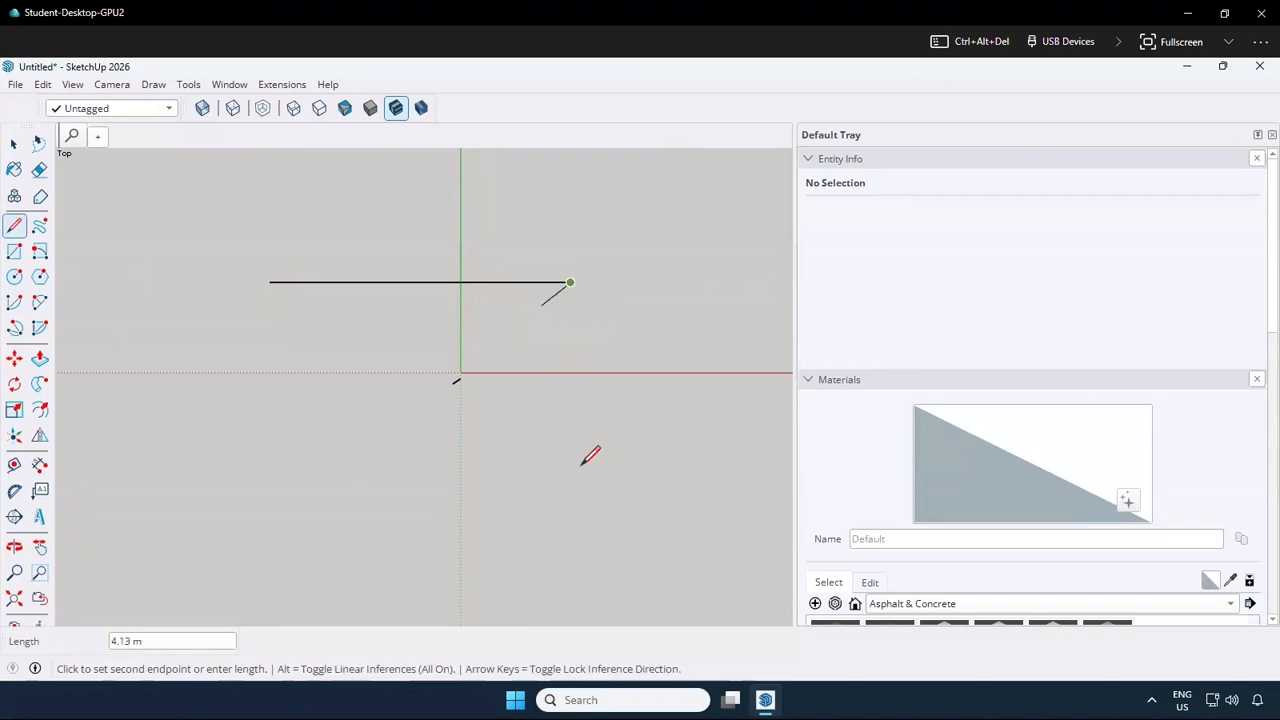
{"action": "type", "text": "1"}
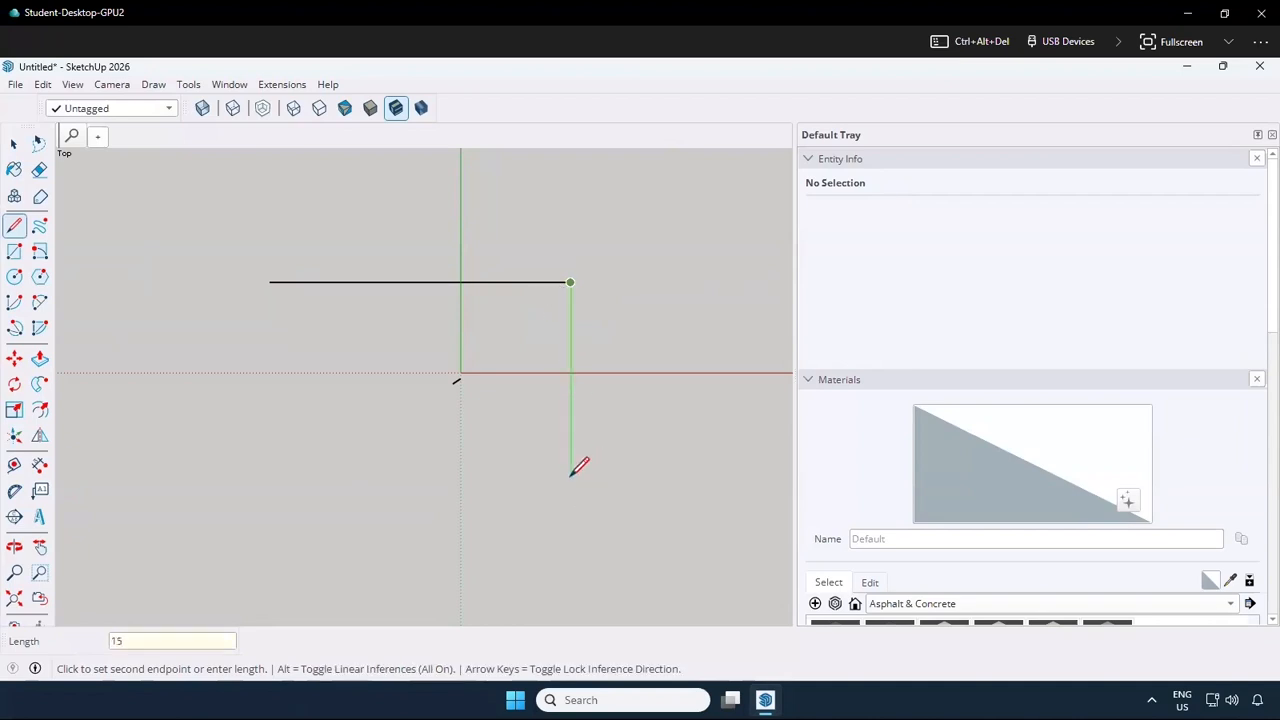
{"action": "type", "text": "5"}
{"action": "key", "text": "Return"}
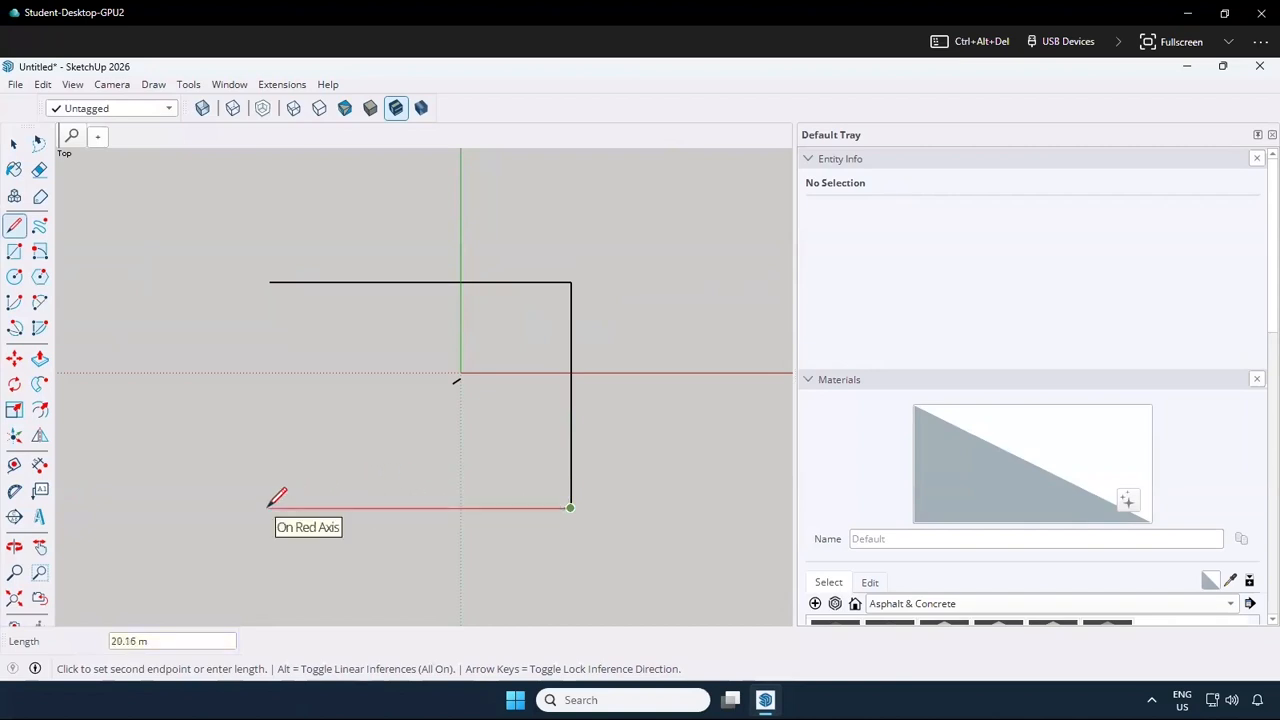
{"action": "type", "text": "20"}
{"action": "key", "text": "Return"}
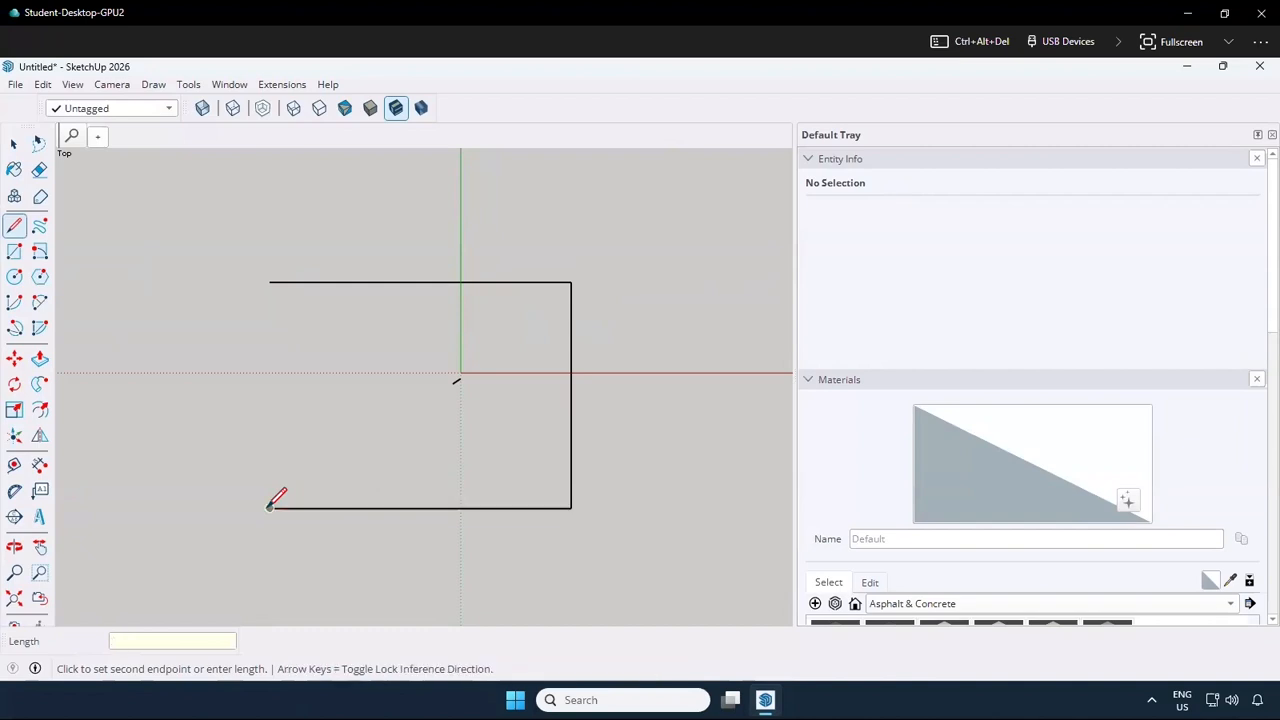
{"action": "left_click", "coordinate": [270, 282]}
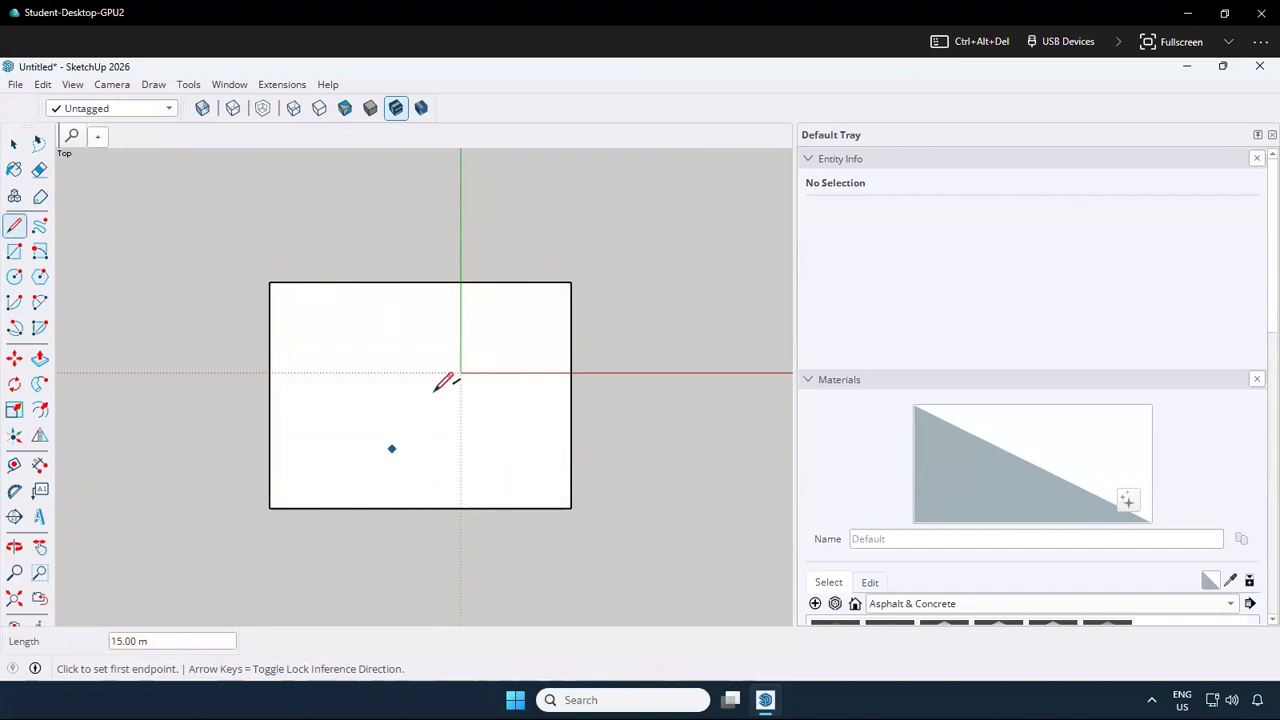
Draw a second 20 m by 15 m rectangle with the Rectangle tool, to the right of the first one
{"action": "scroll", "coordinate": [430, 395], "scroll_direction": "down", "scroll_amount": 5}
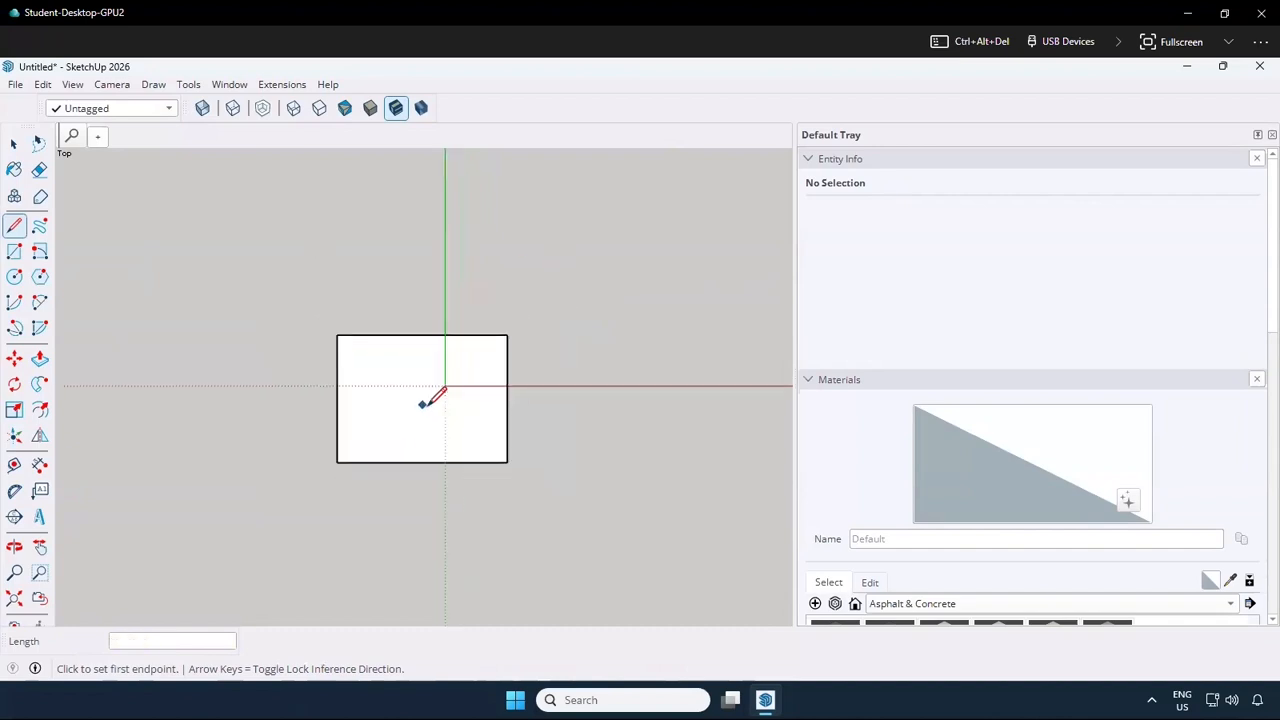
{"action": "left_click", "coordinate": [15, 254]}
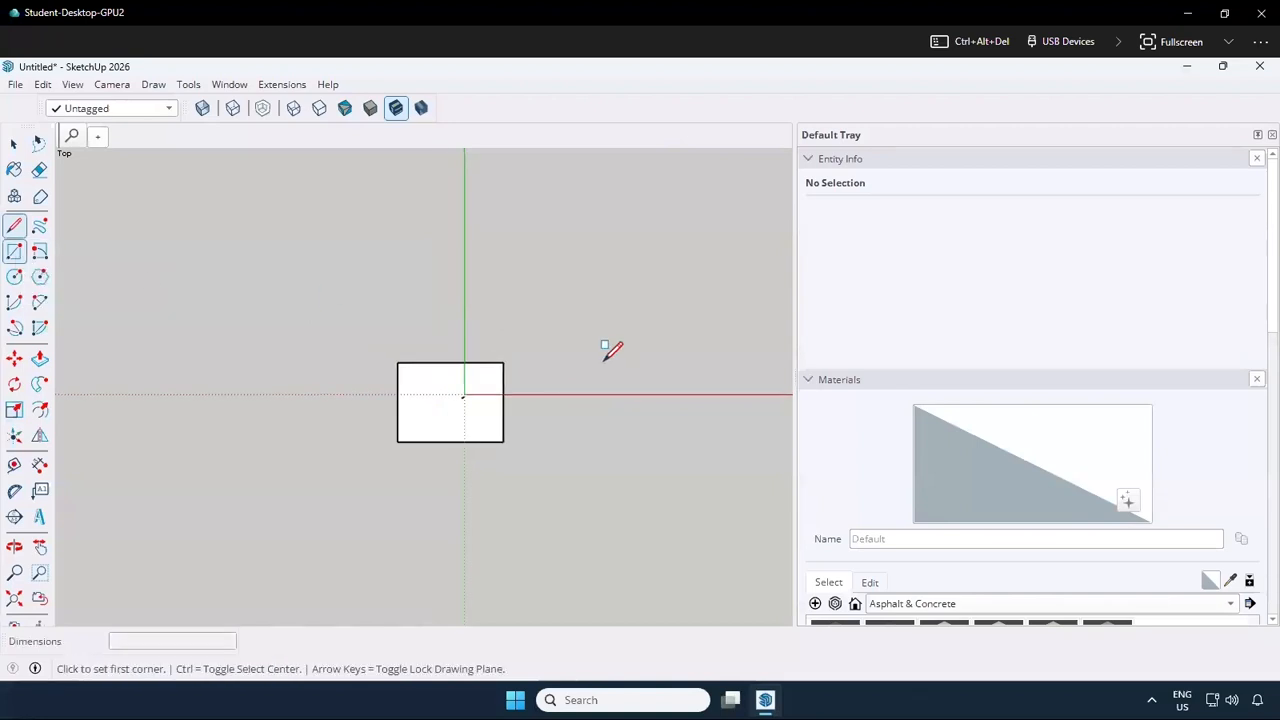
{"action": "left_click", "coordinate": [540, 360]}
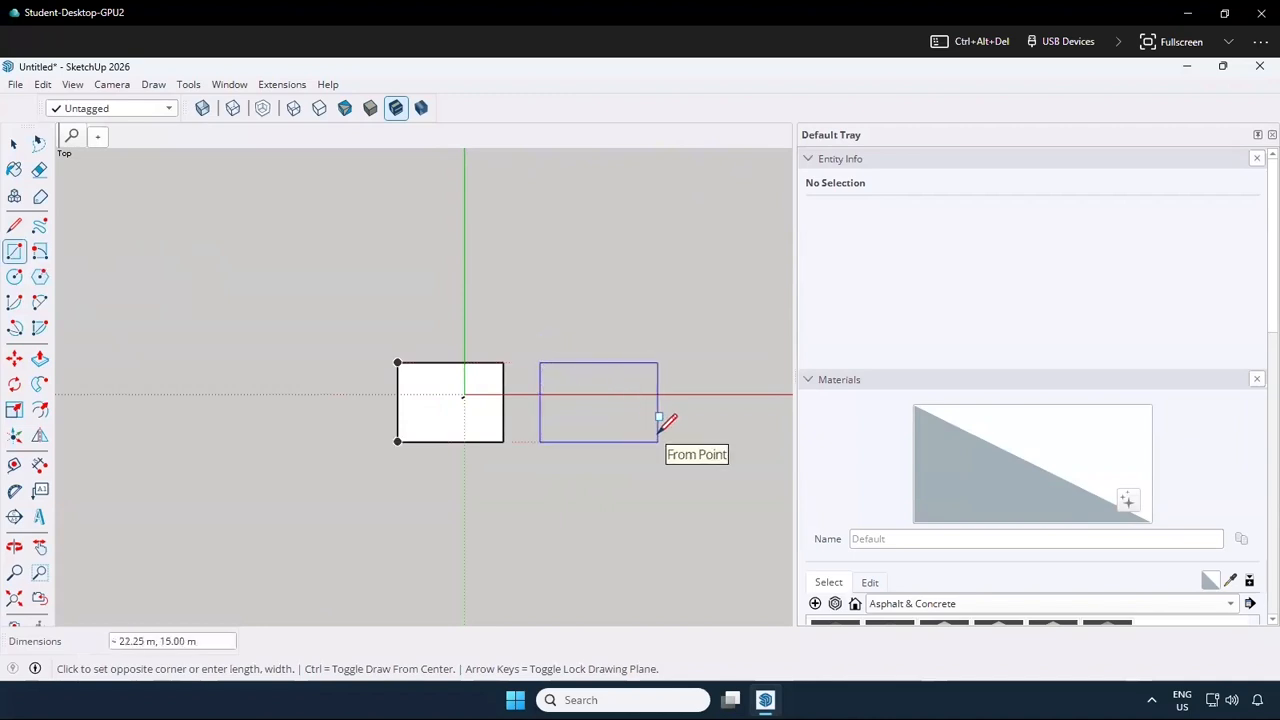
{"action": "type", "text": "2"}
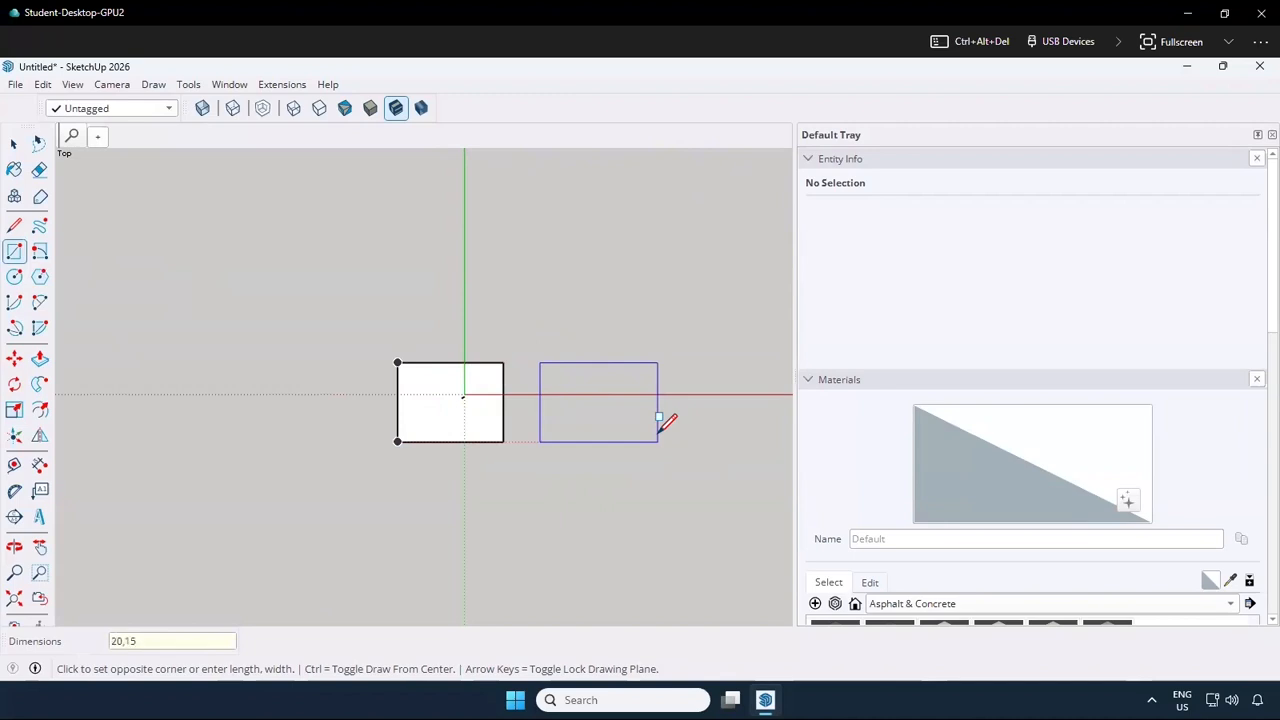
{"action": "type", "text": "0,15"}
{"action": "key", "text": "Return"}
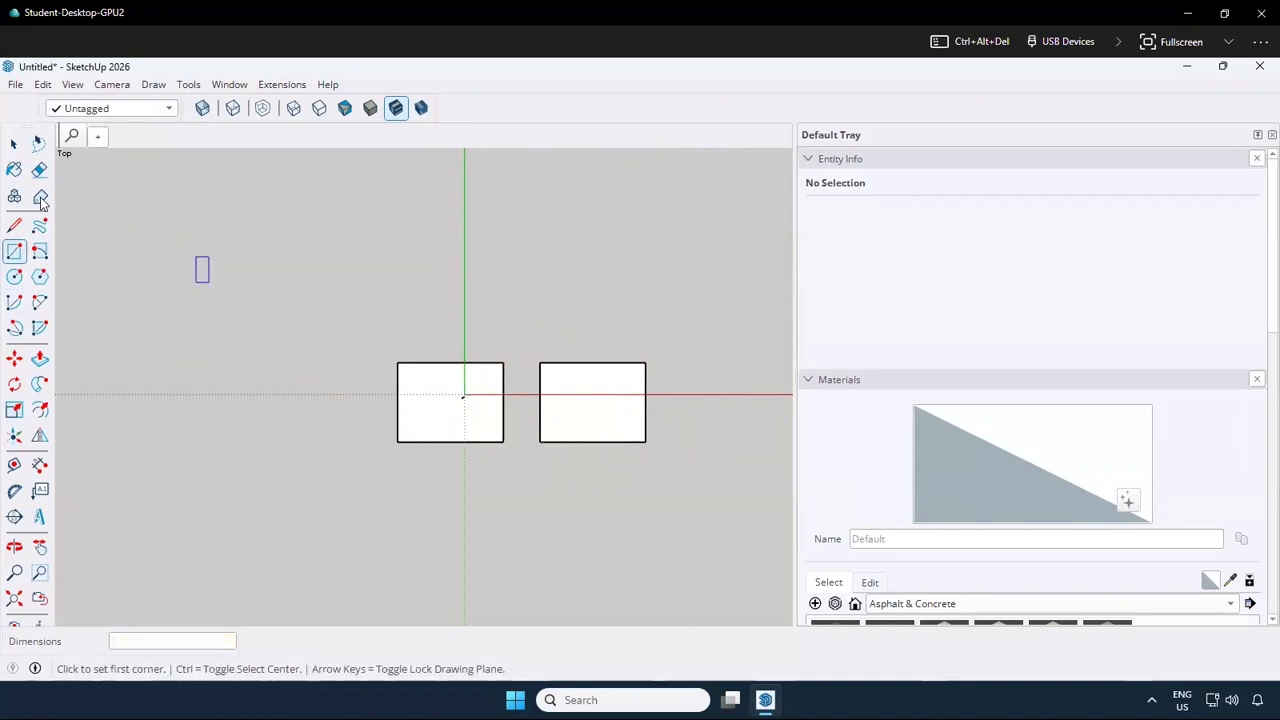
Draw a closed rectangle 4 m wide and 15 m high with the Line tool, to the left of the first rectangle
{"action": "left_click", "coordinate": [14, 225]}
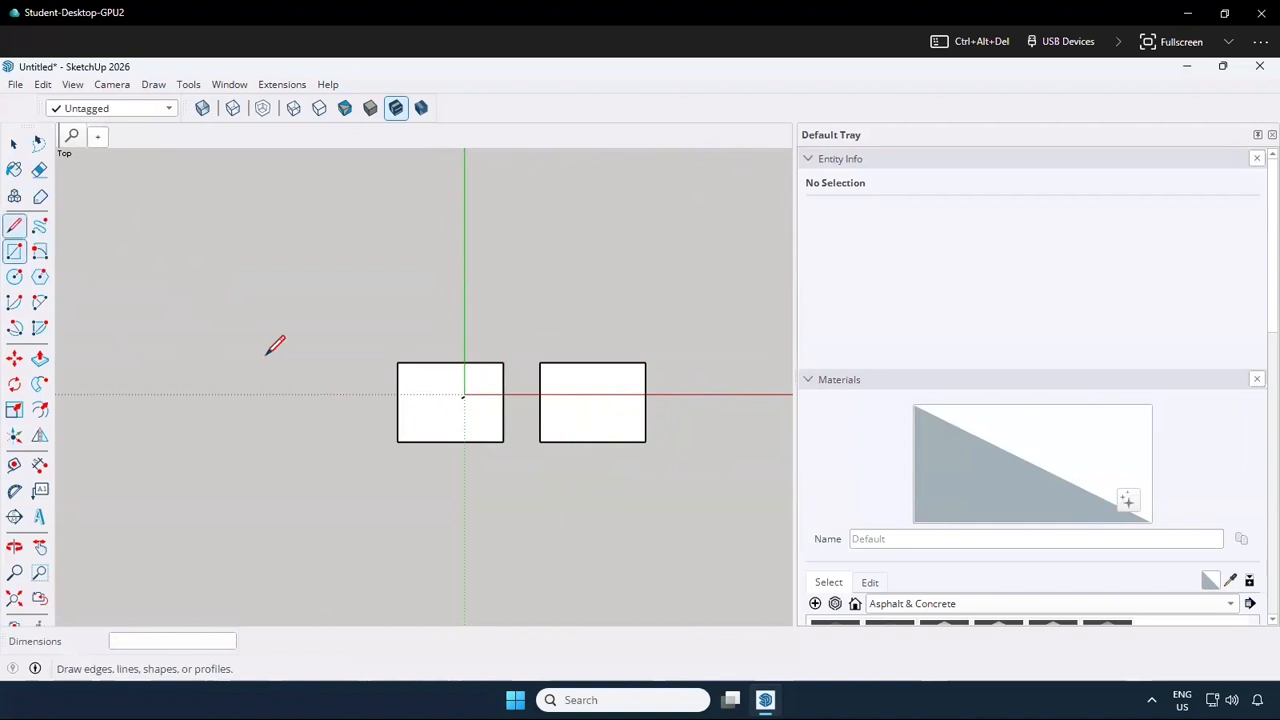
{"action": "left_click", "coordinate": [241, 290]}
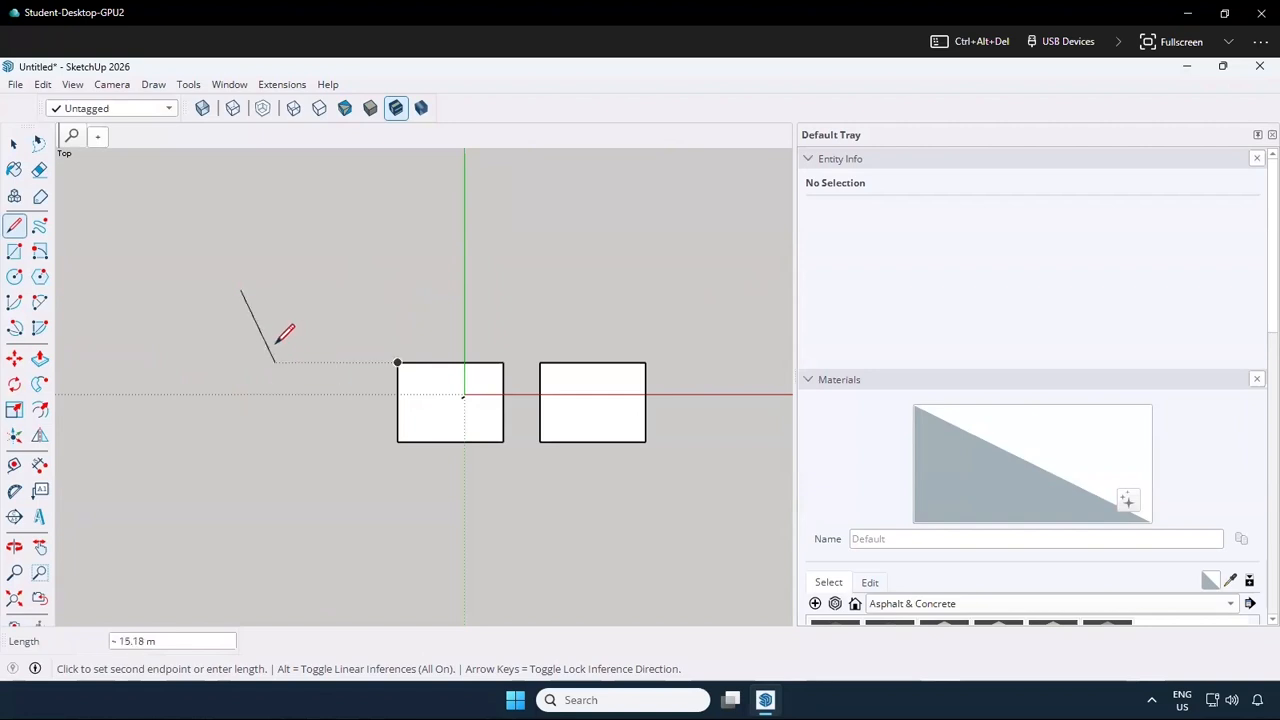
{"action": "key", "text": "Escape"}
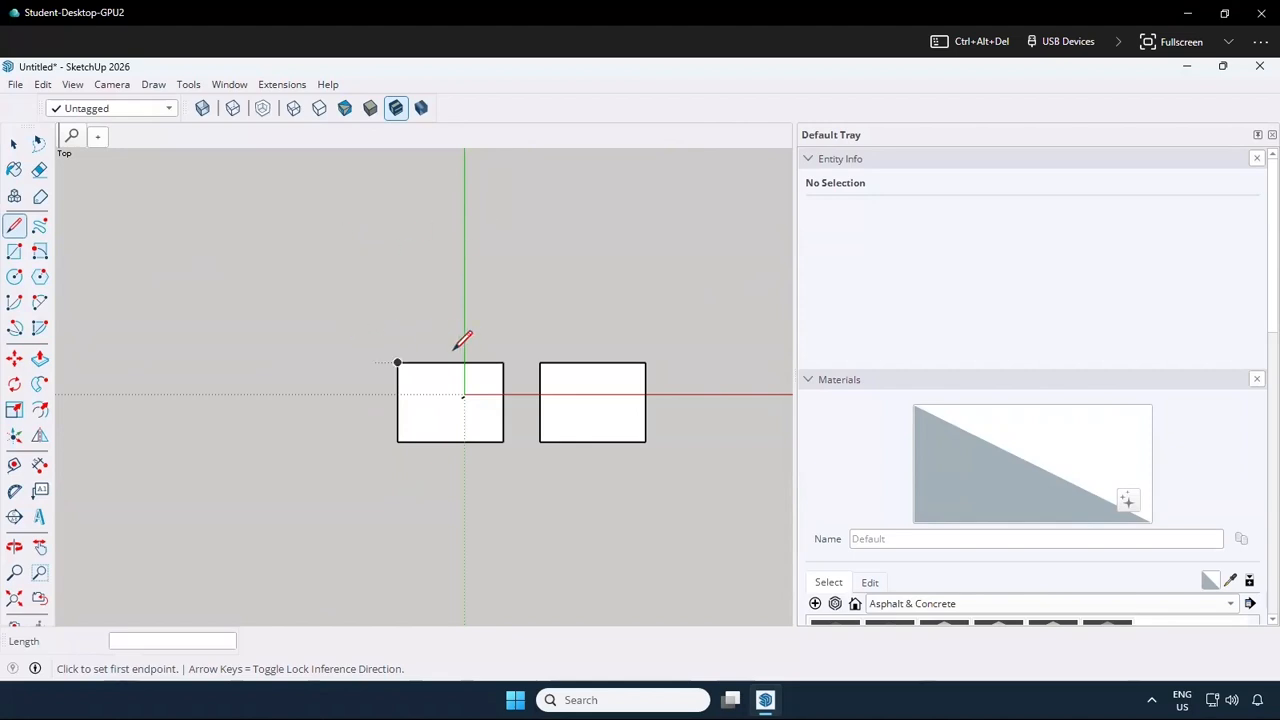
{"action": "left_click", "coordinate": [364, 440]}
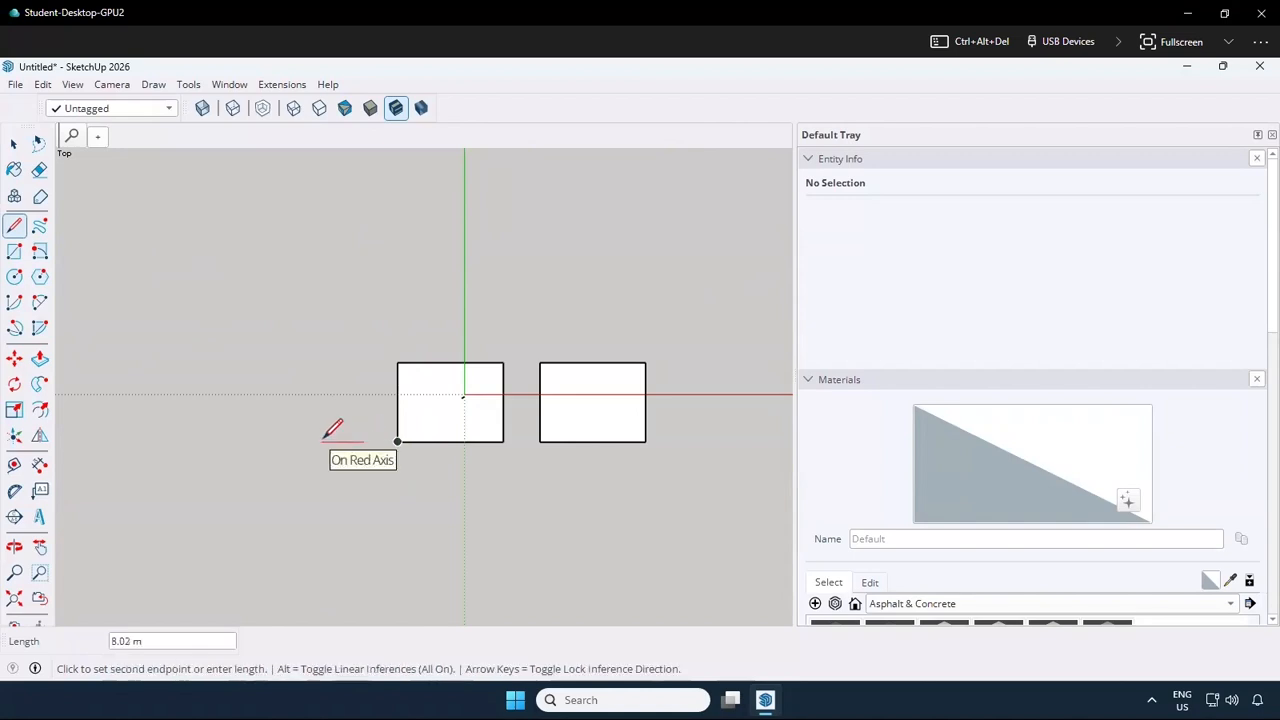
{"action": "key", "text": "Return"}
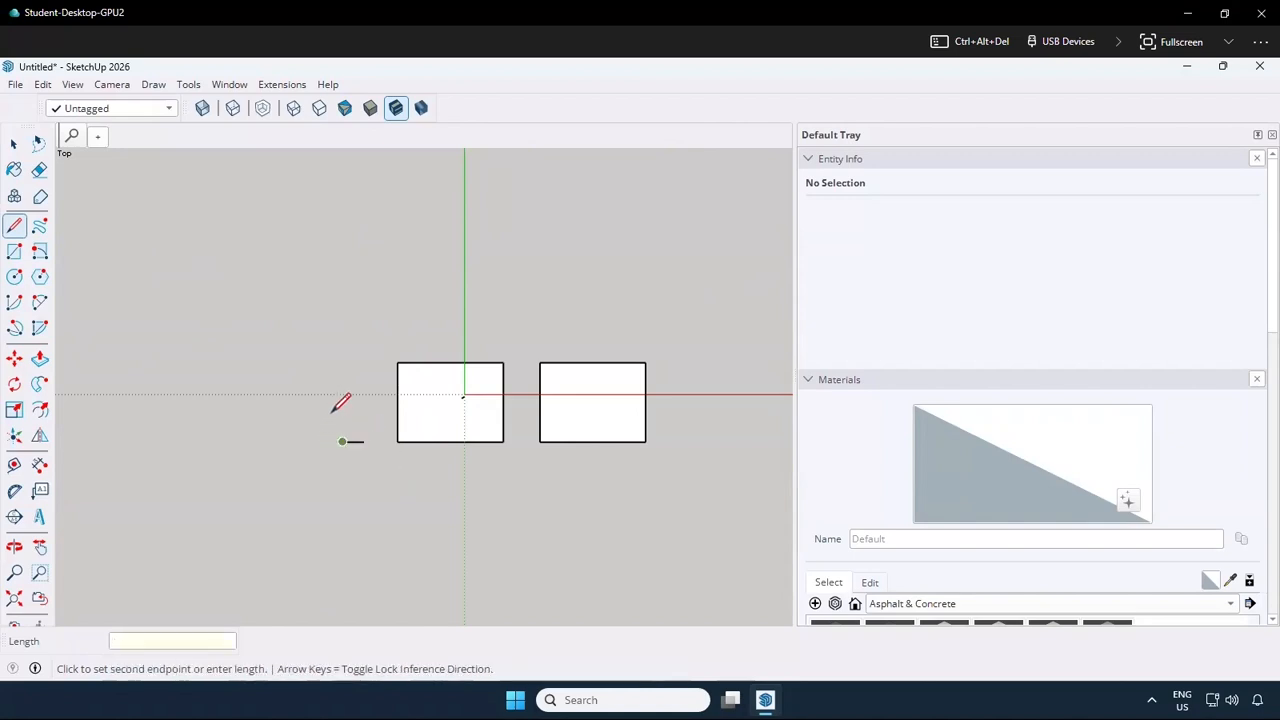
{"action": "type", "text": "15"}
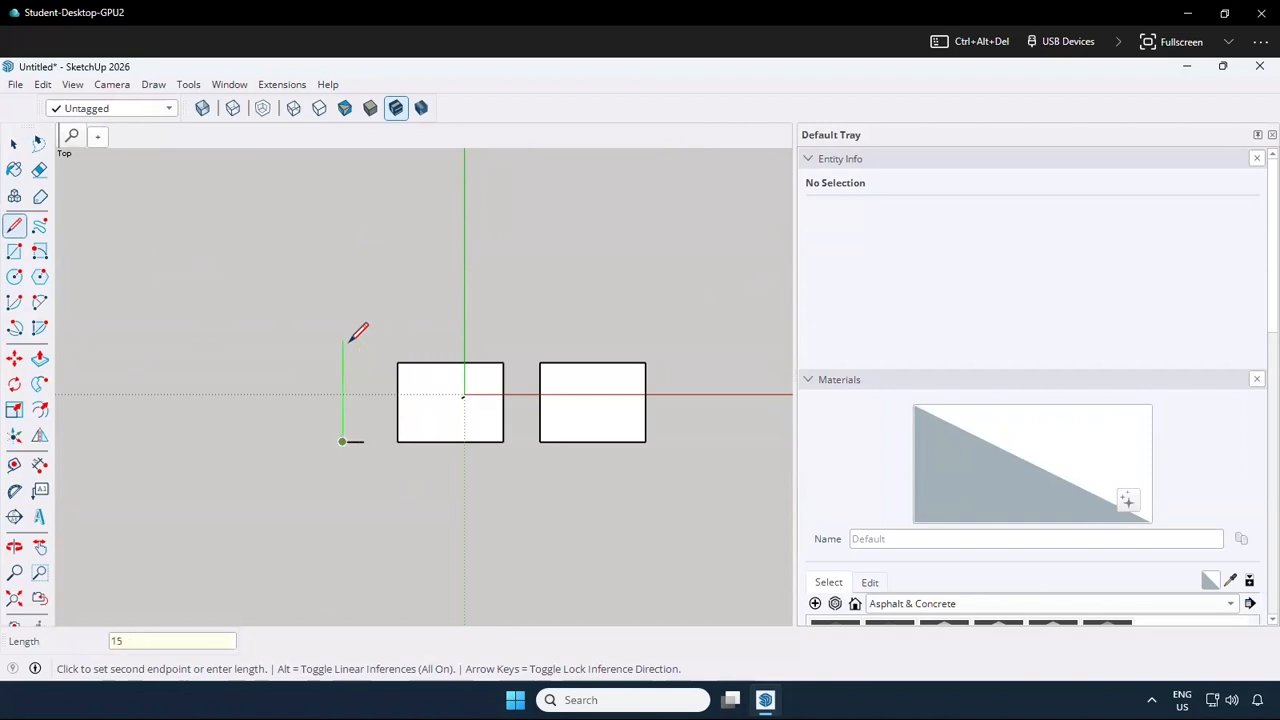
{"action": "key", "text": "Return"}
{"action": "type", "text": "4"}
{"action": "key", "text": "Return"}
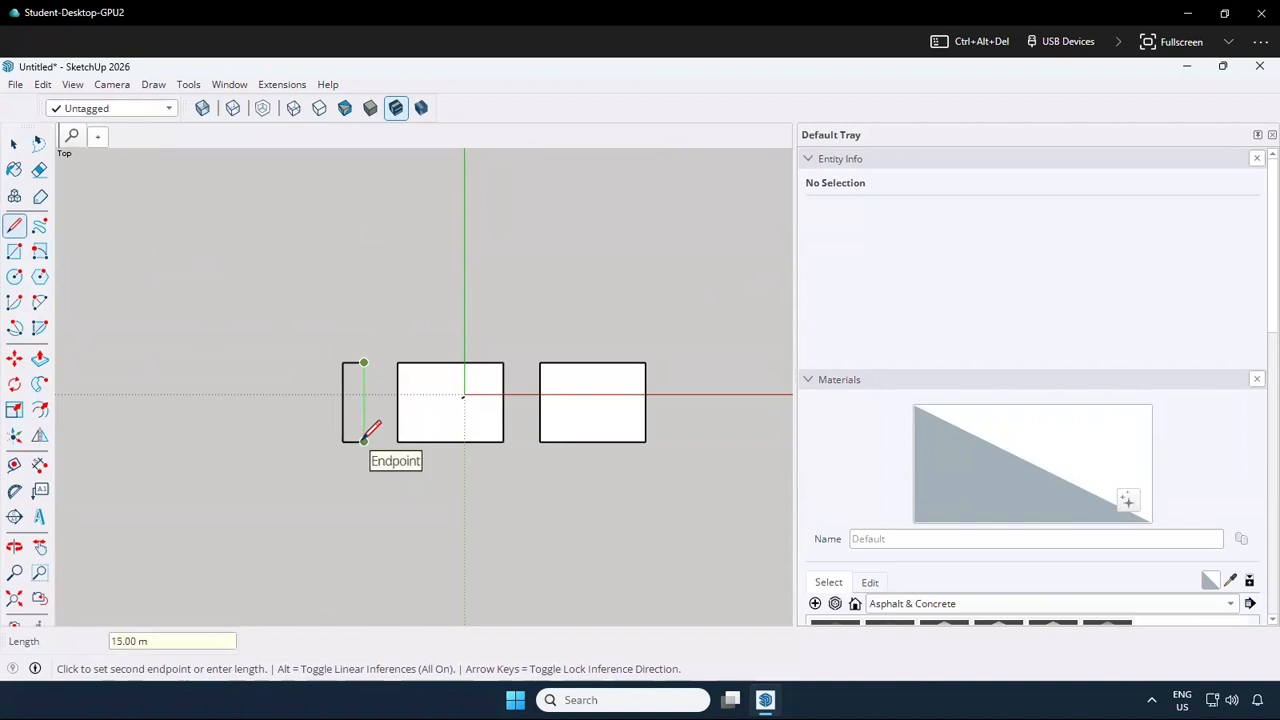
{"action": "left_click", "coordinate": [363, 441]}
Draw a 3 m by 15 m strip with lines, adjoining the left edge of the 4 m wide rectangle
{"action": "scroll", "coordinate": [268, 436], "scroll_direction": "up", "scroll_amount": 1}
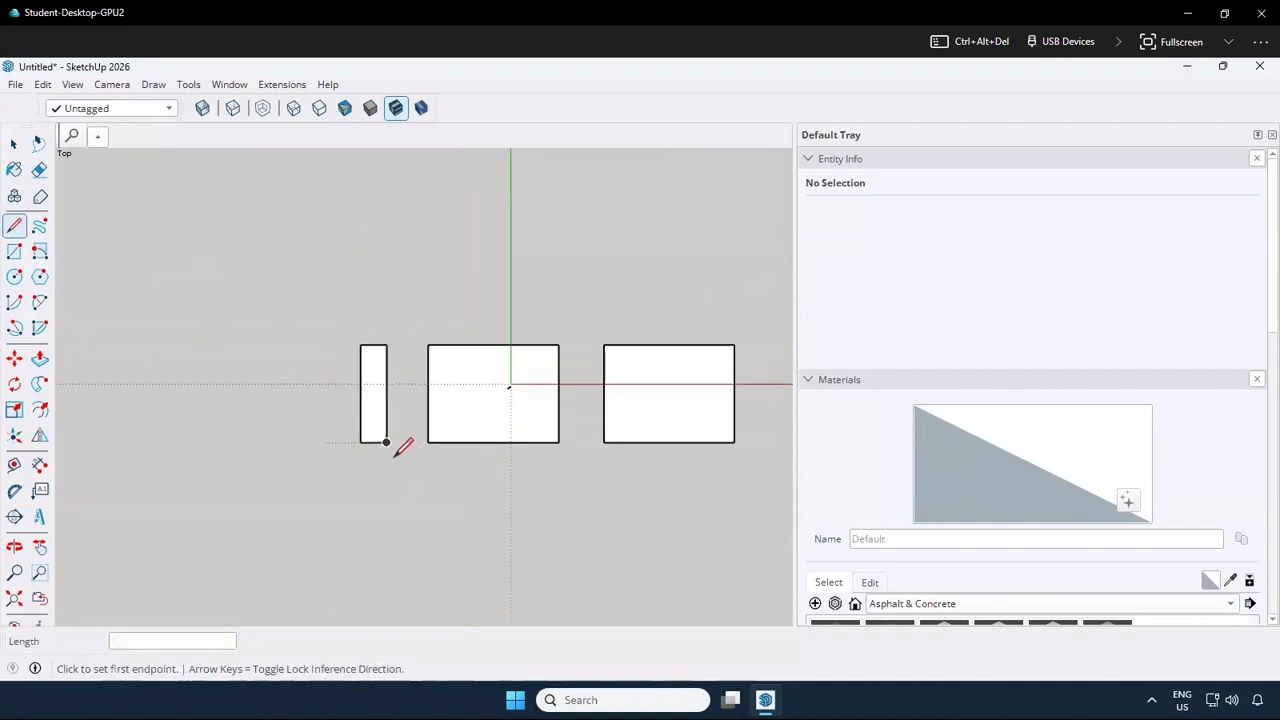
{"action": "left_click", "coordinate": [360, 441]}
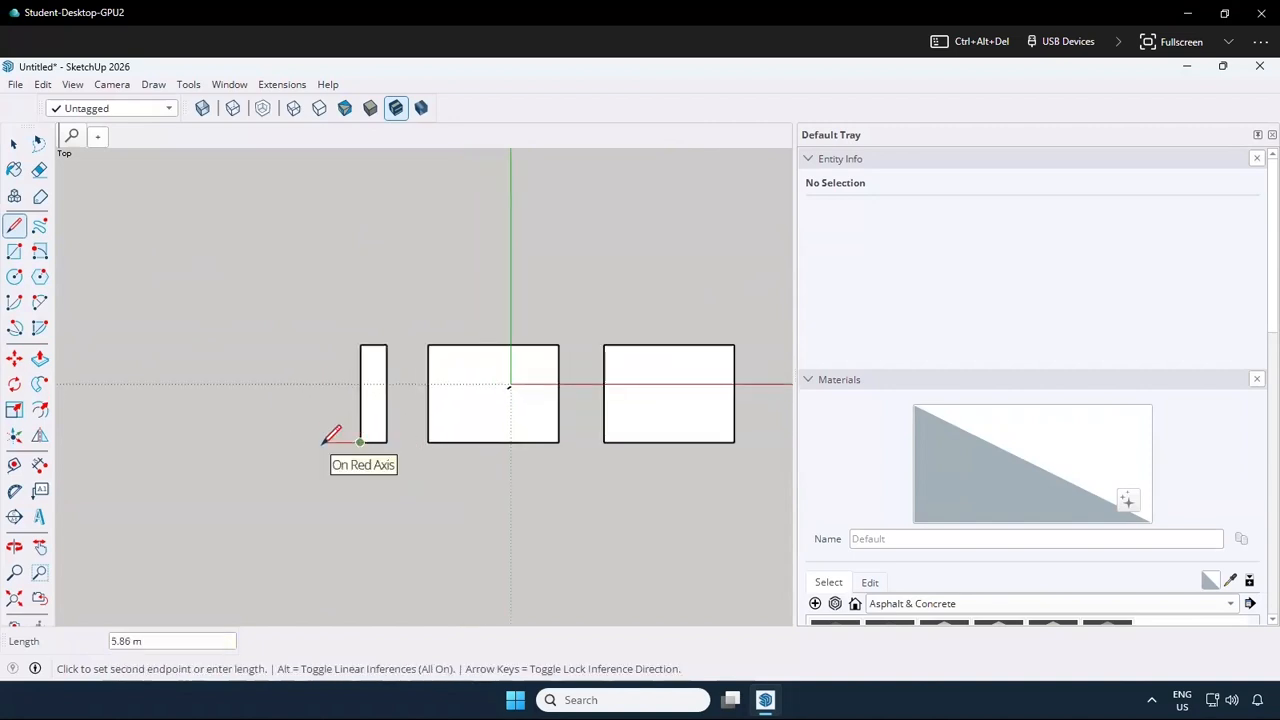
{"action": "left_click", "coordinate": [341, 441]}
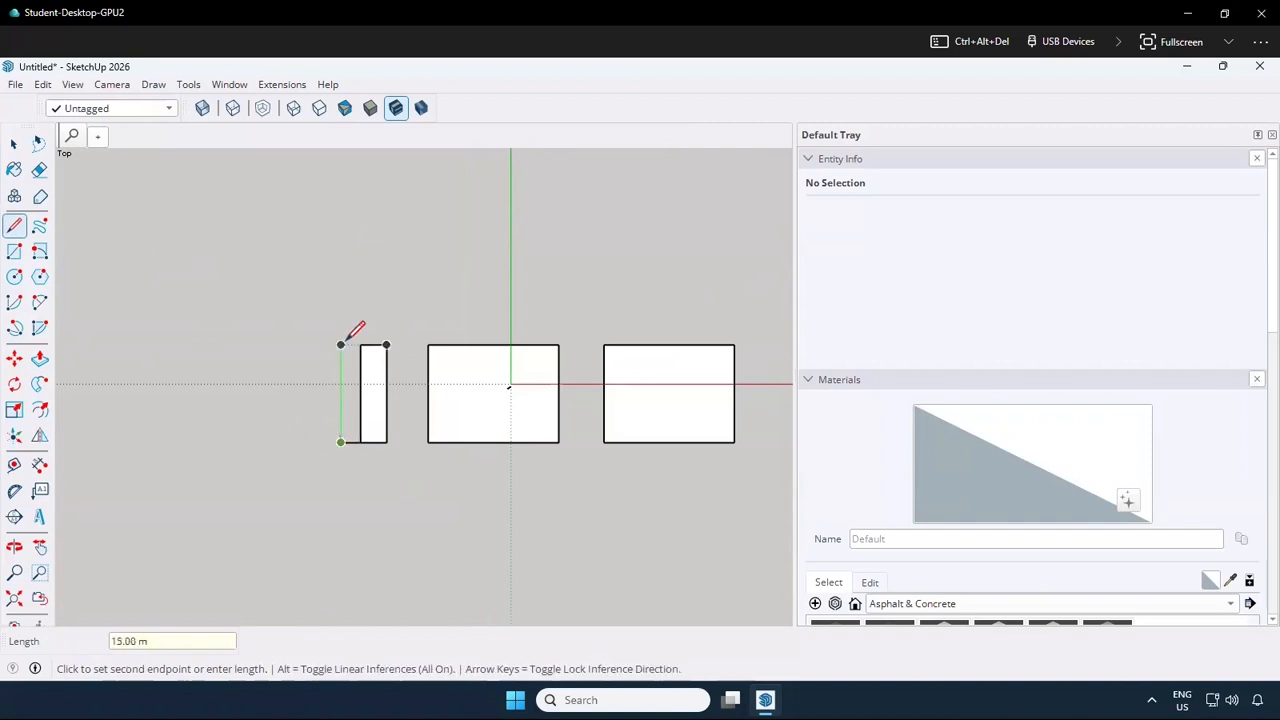
{"action": "type", "text": "15"}
{"action": "left_click", "coordinate": [341, 345]}
{"action": "left_click", "coordinate": [360, 345]}
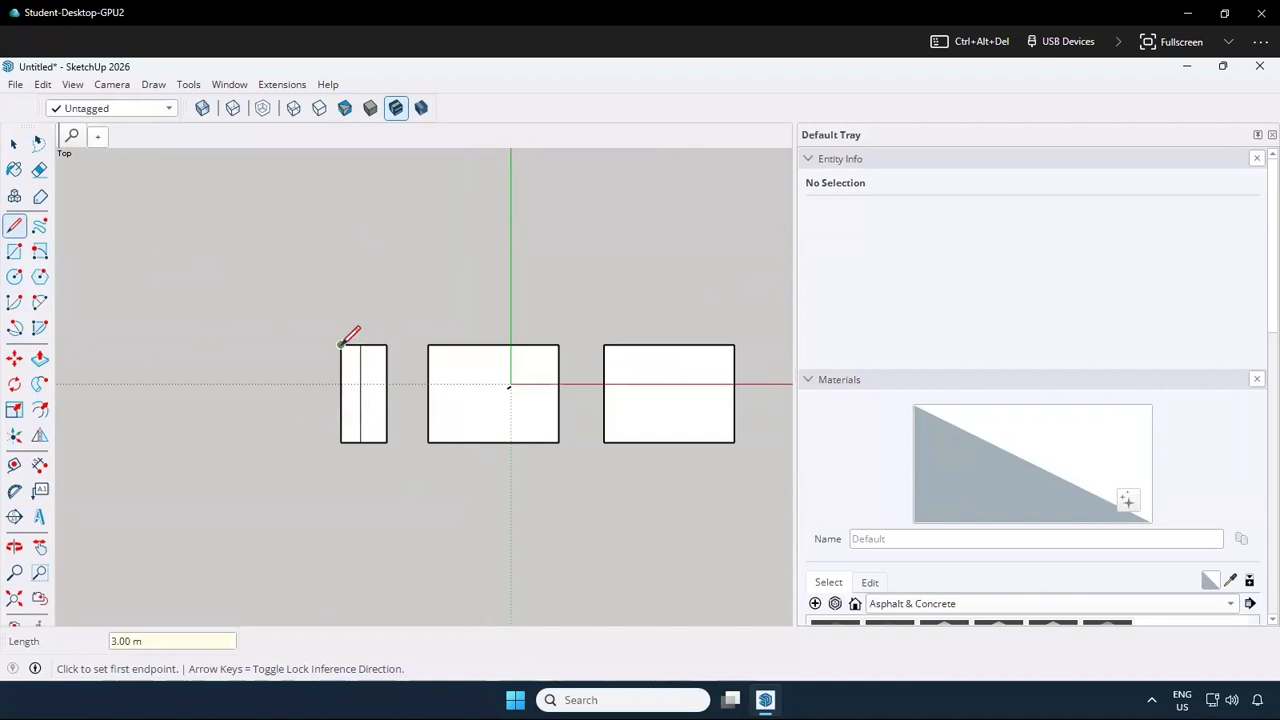
Draw a second 3 m by 15 m strip with the Line tool, adjoining the left edge of the first 3 m strip
{"action": "left_click", "coordinate": [341, 345]}
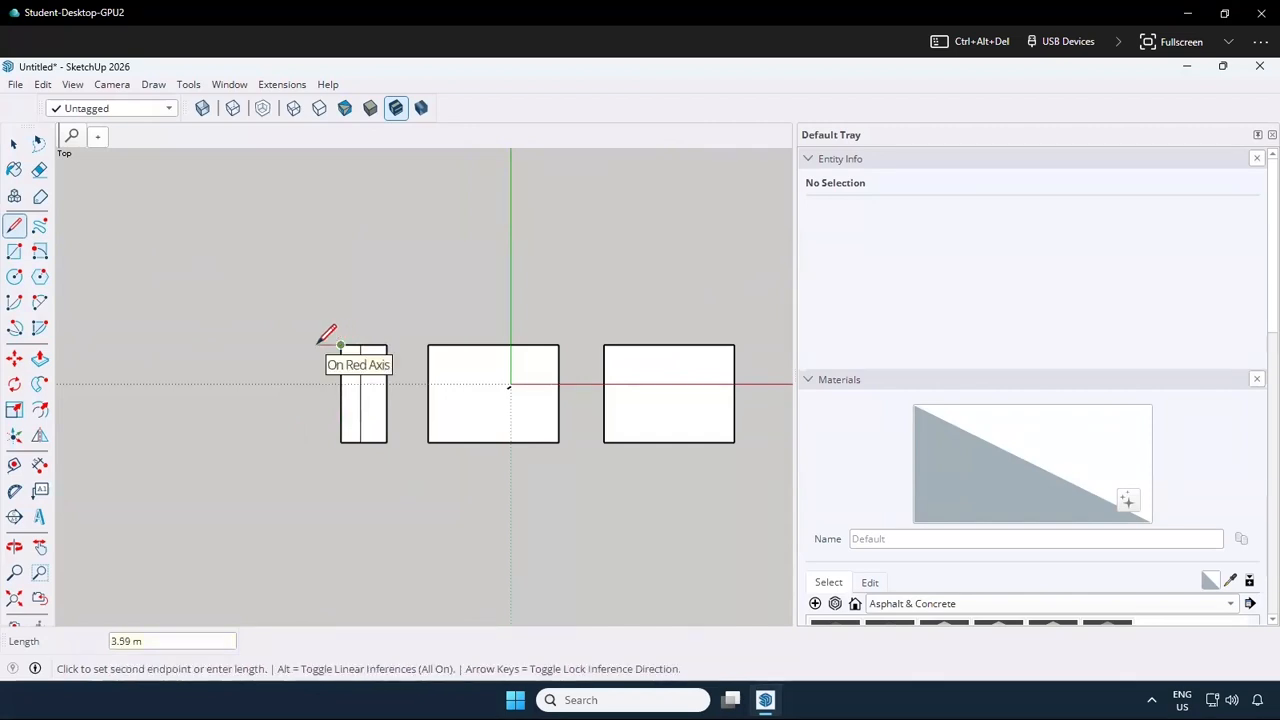
{"action": "left_click", "coordinate": [320, 345]}
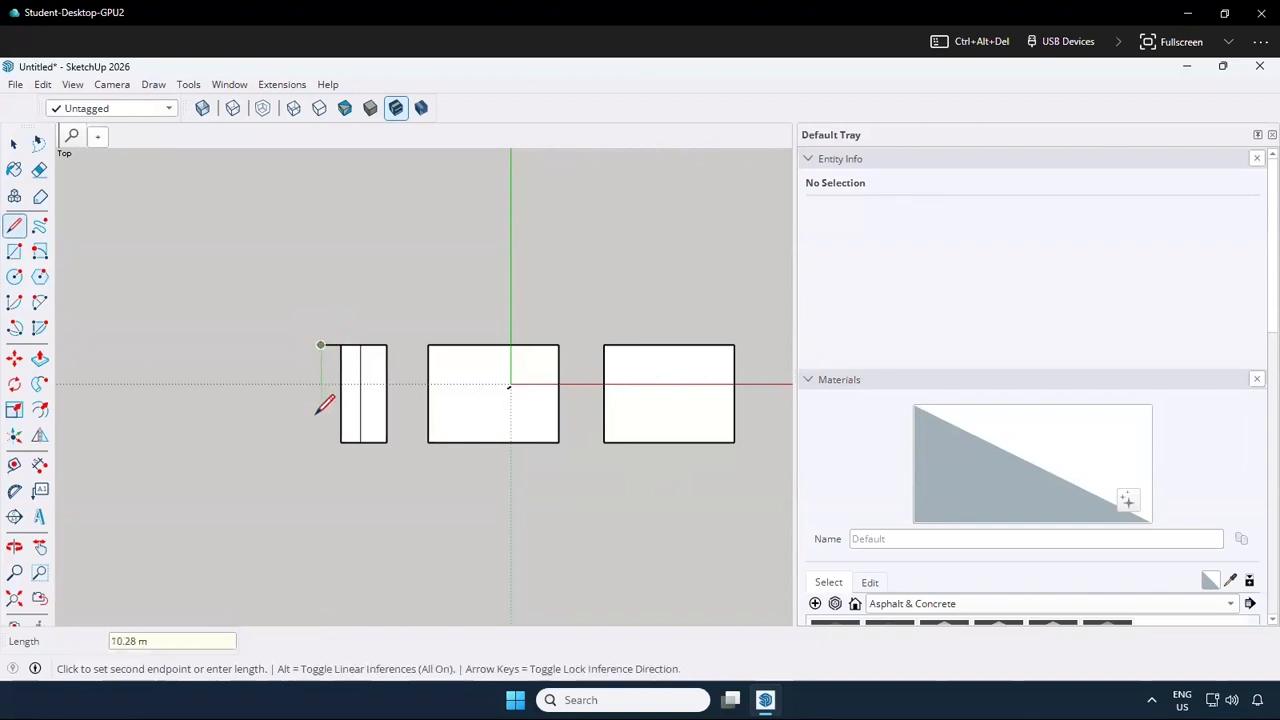
{"action": "type", "text": "1"}
{"action": "type", "text": "5"}
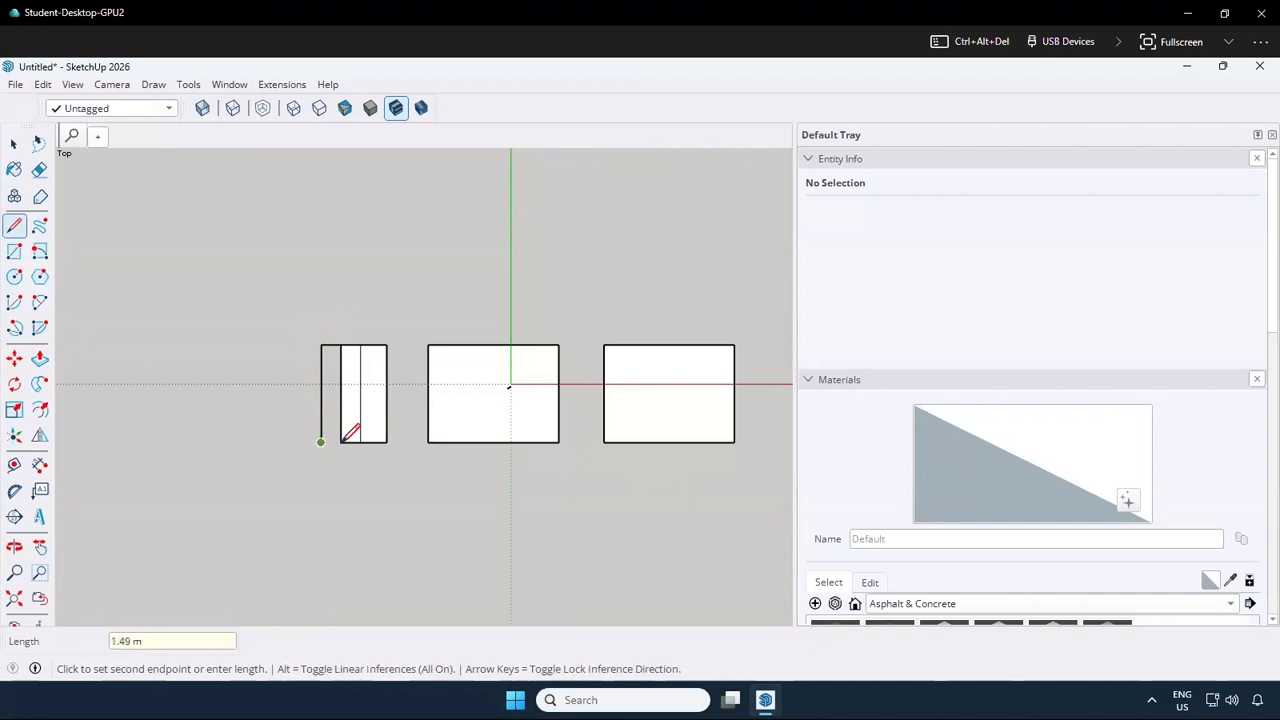
{"action": "key", "text": "Return"}
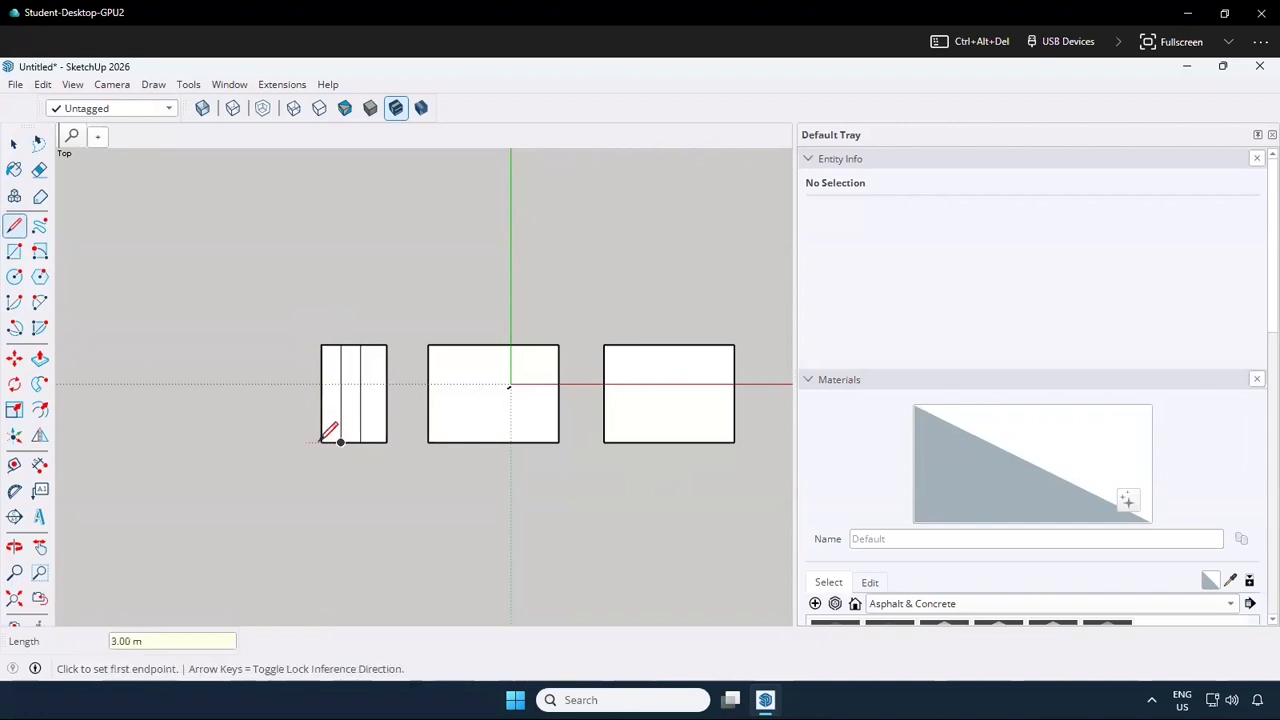
Draw a 10 m wide by 8 m high rectangle with lines, adjoining the lower left side of the outermost 3 m strip
{"action": "left_click", "coordinate": [320, 442]}
{"action": "type", "text": "10"}
{"action": "key", "text": "Return"}
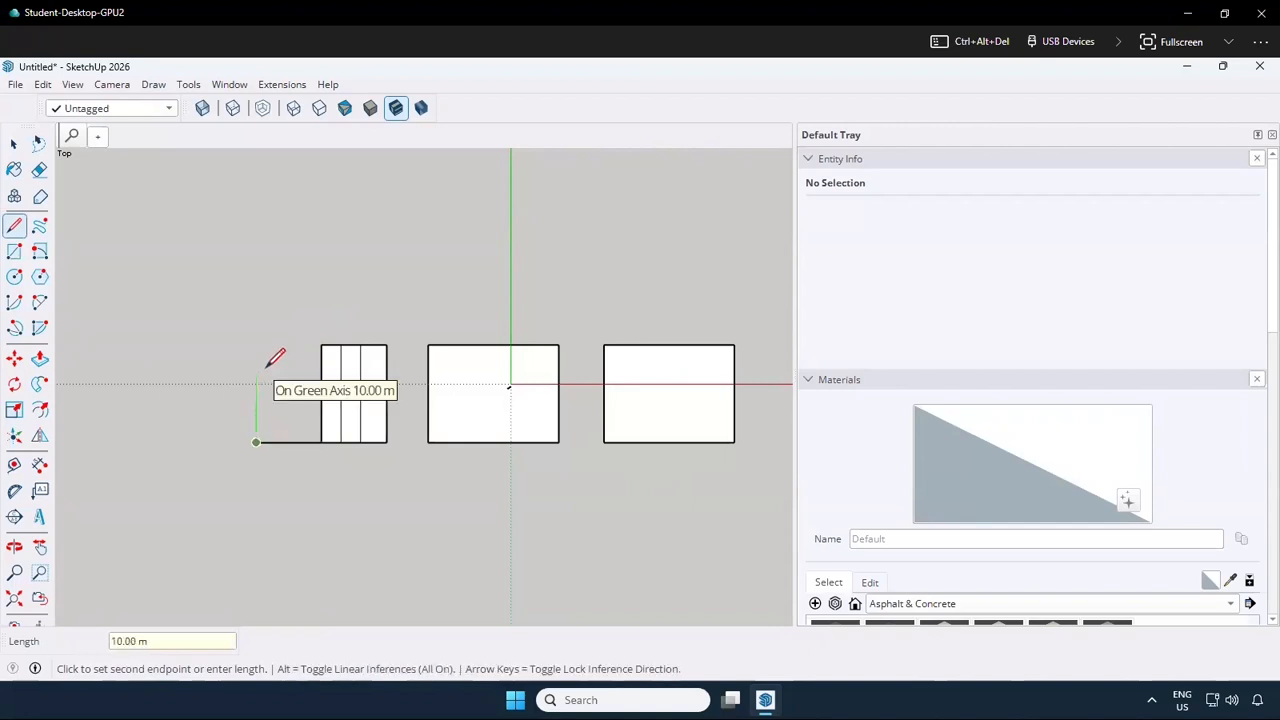
{"action": "type", "text": "8"}
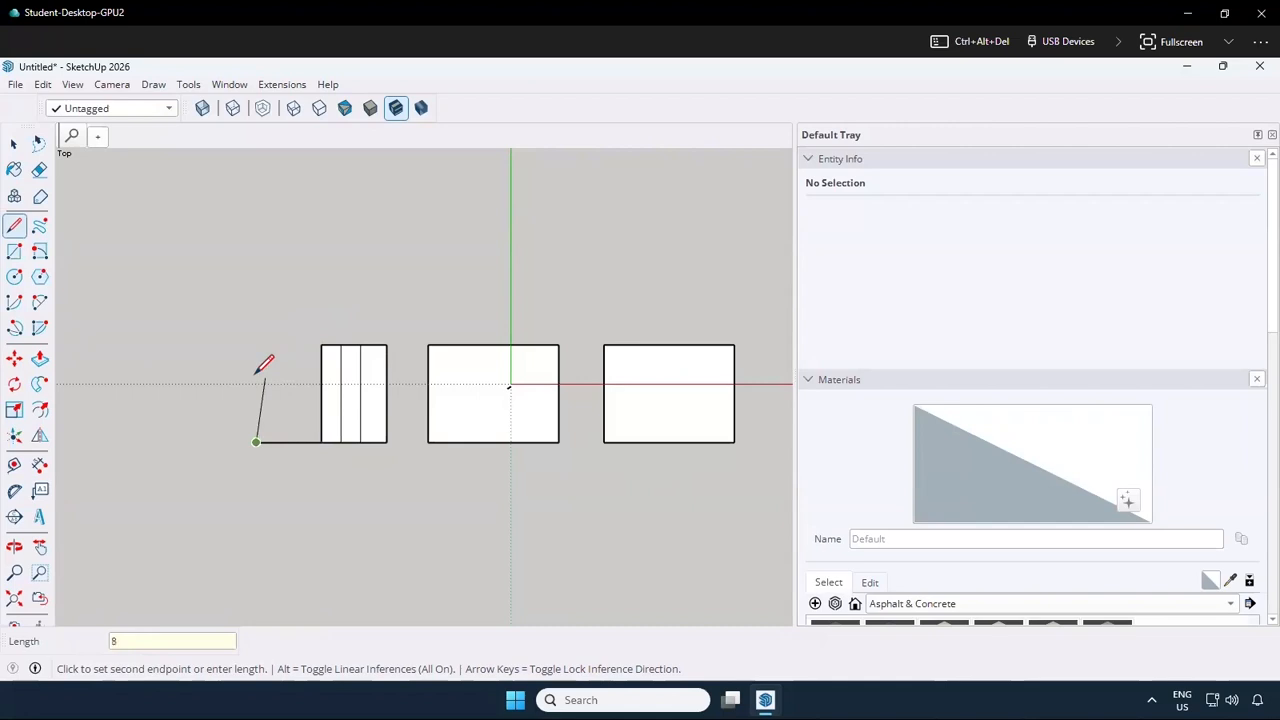
{"action": "left_click", "coordinate": [256, 386]}
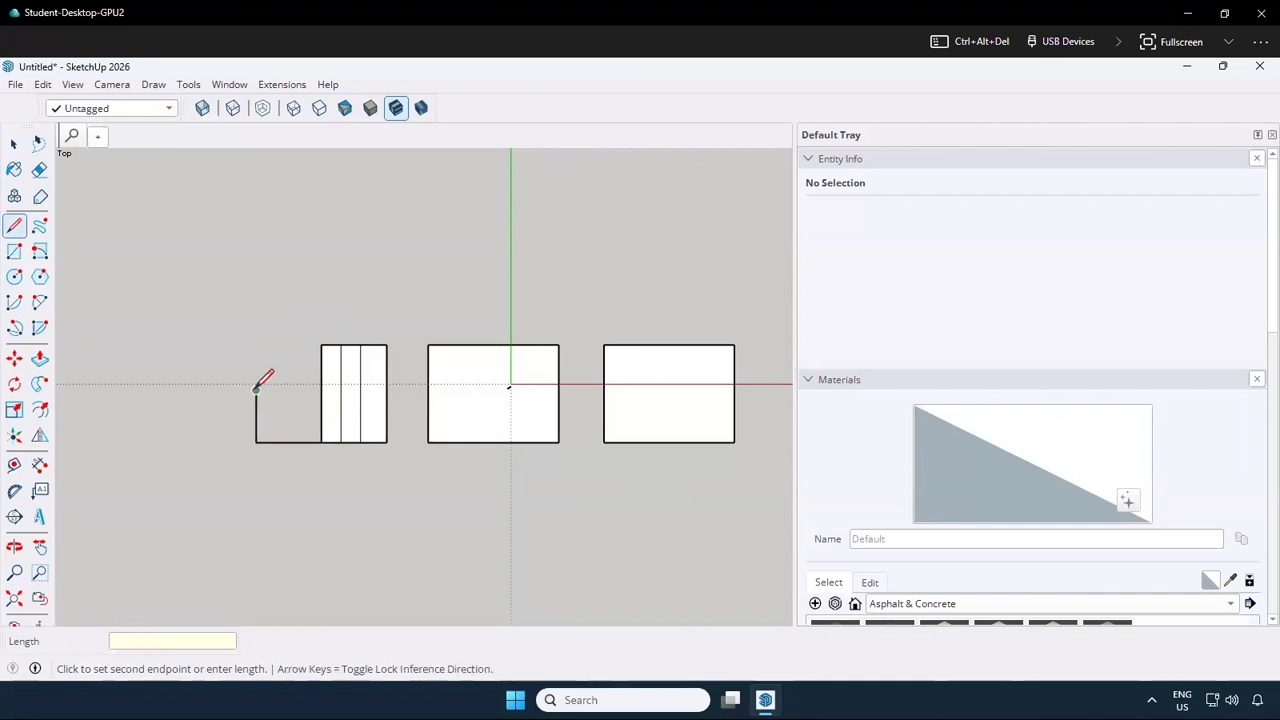
{"action": "left_click", "coordinate": [321, 390]}
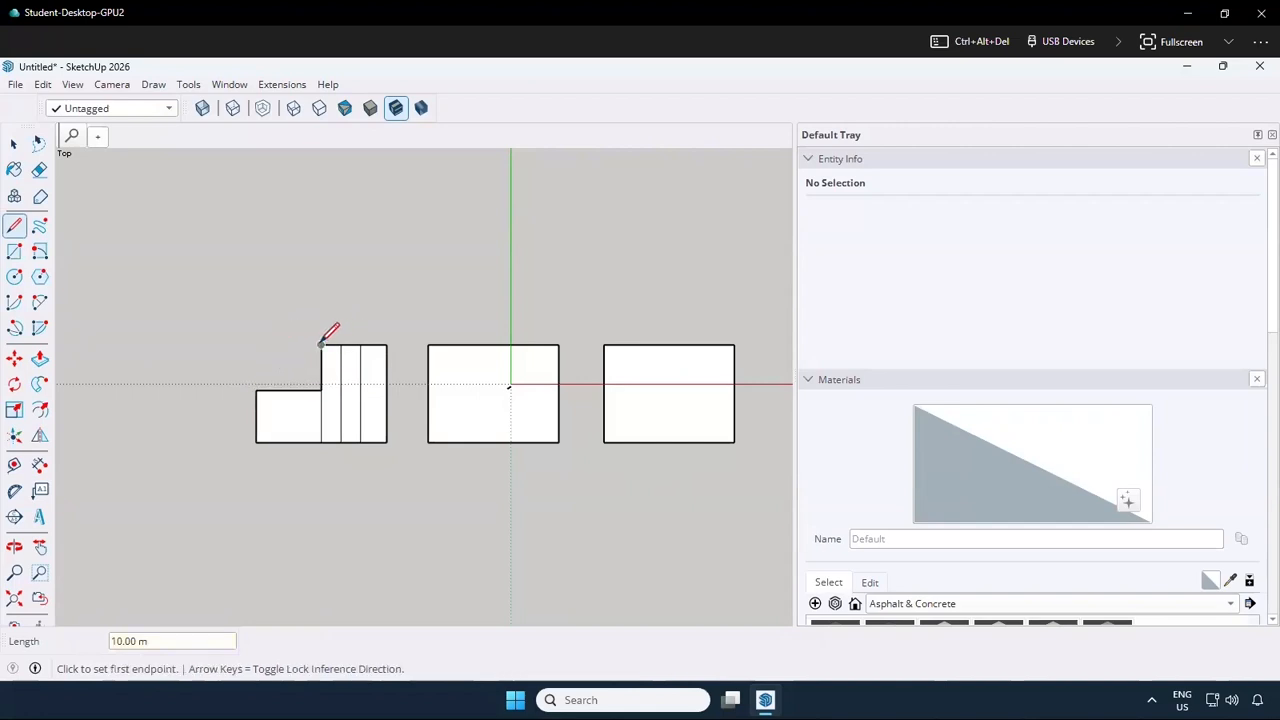
Draw a 10 m wide by 5 m high rectangle with lines, adjoining the upper left side of the outermost 3 m strip
{"action": "left_click", "coordinate": [321, 345]}
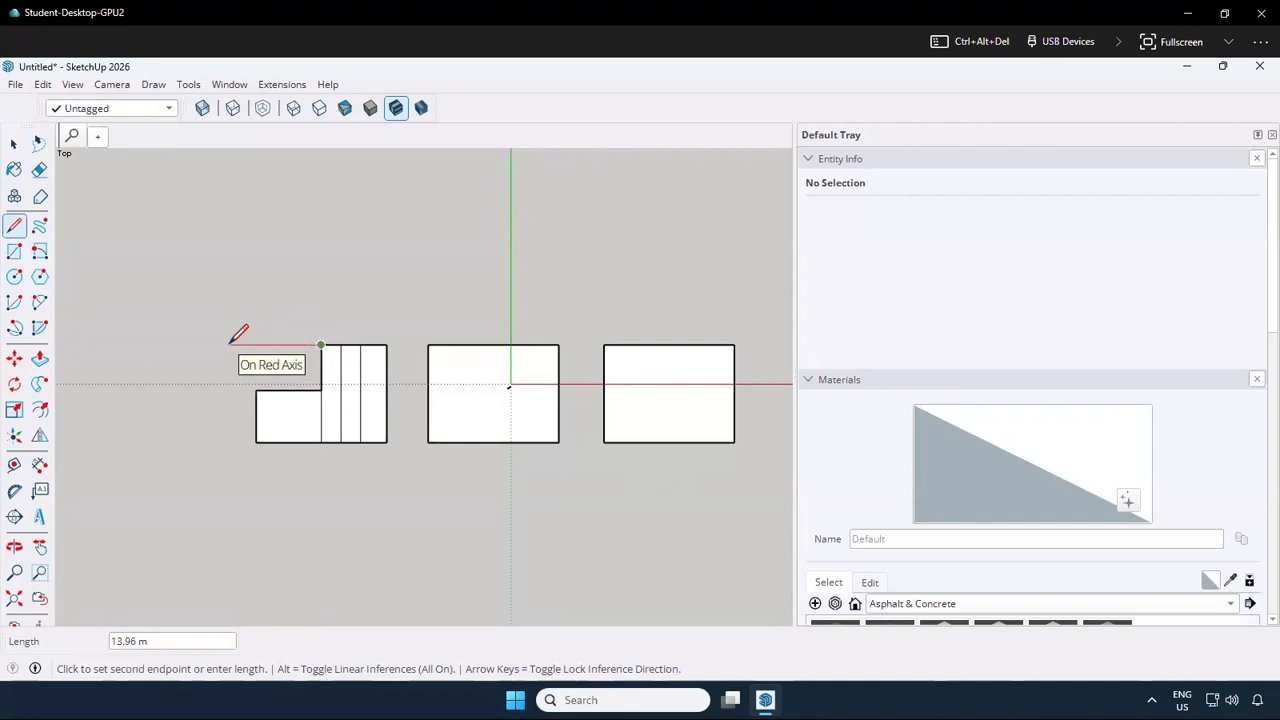
{"action": "type", "text": "10"}
{"action": "key", "text": "Return"}
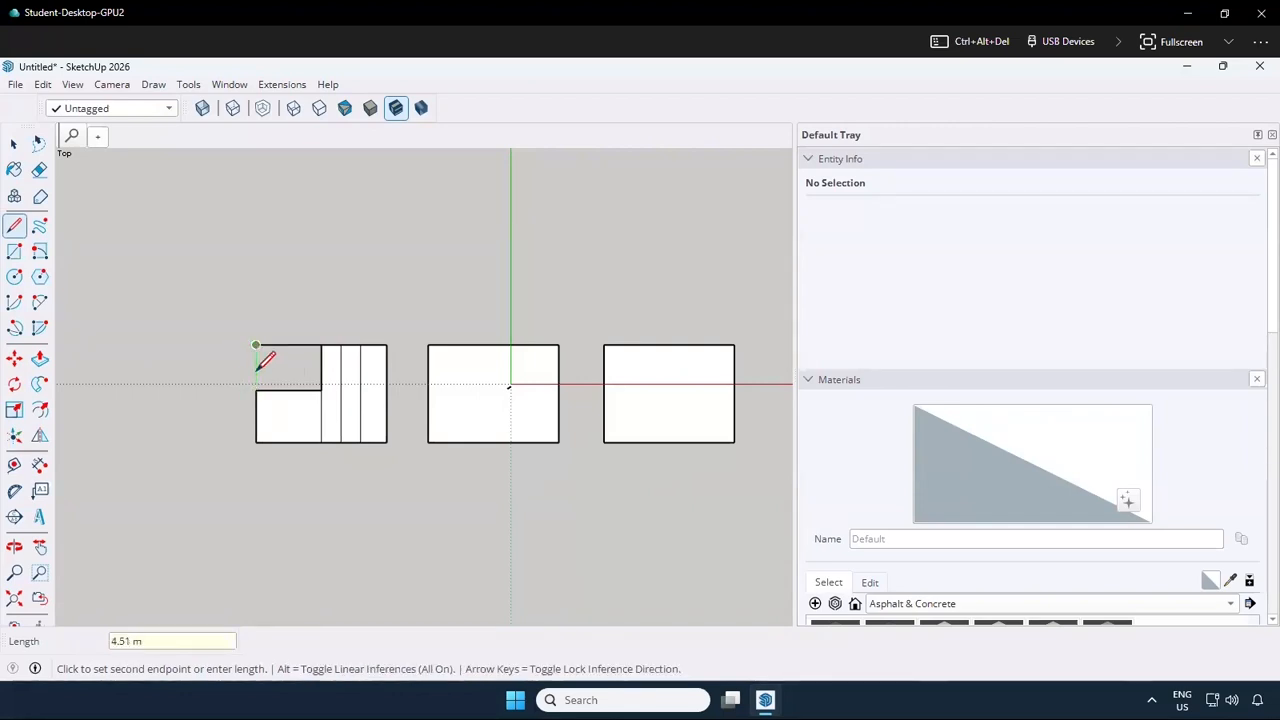
{"action": "left_click", "coordinate": [256, 377]}
{"action": "left_click", "coordinate": [321, 377]}
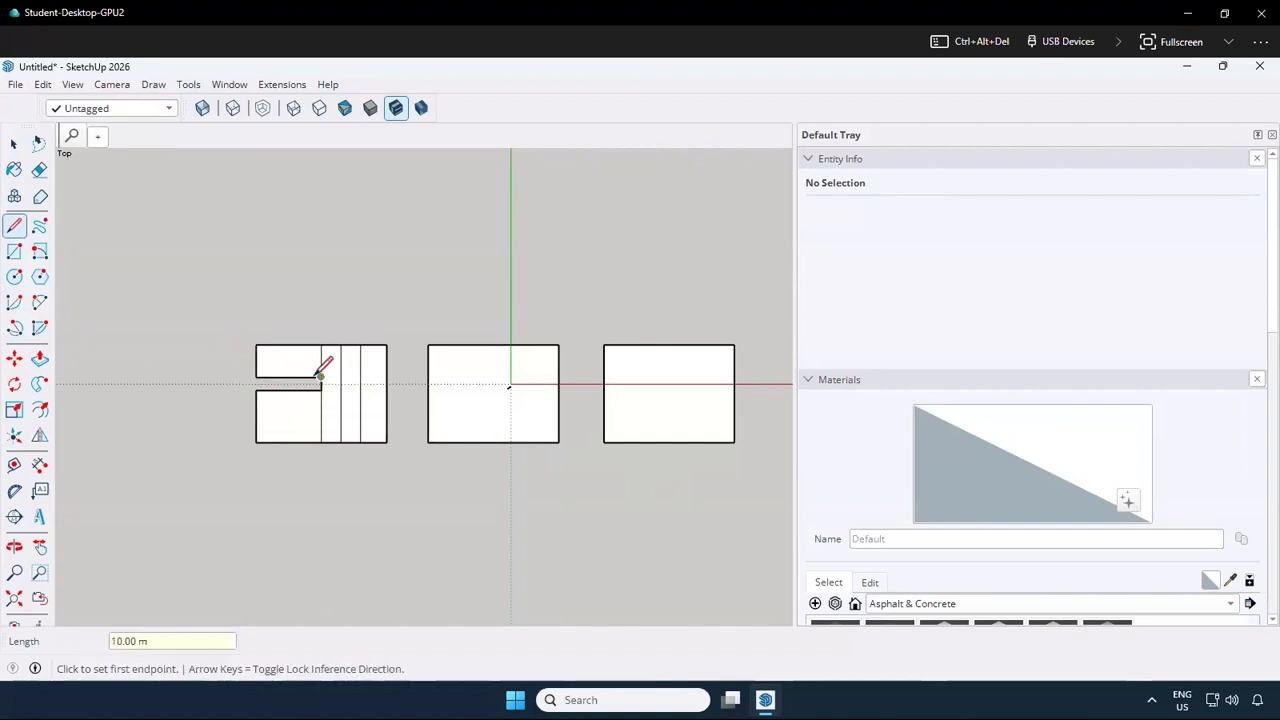
Close the 2 m gap between the two 10 m wide rectangles with a vertical line along their outer left edge
{"action": "scroll", "coordinate": [256, 372], "scroll_direction": "up", "scroll_amount": 2}
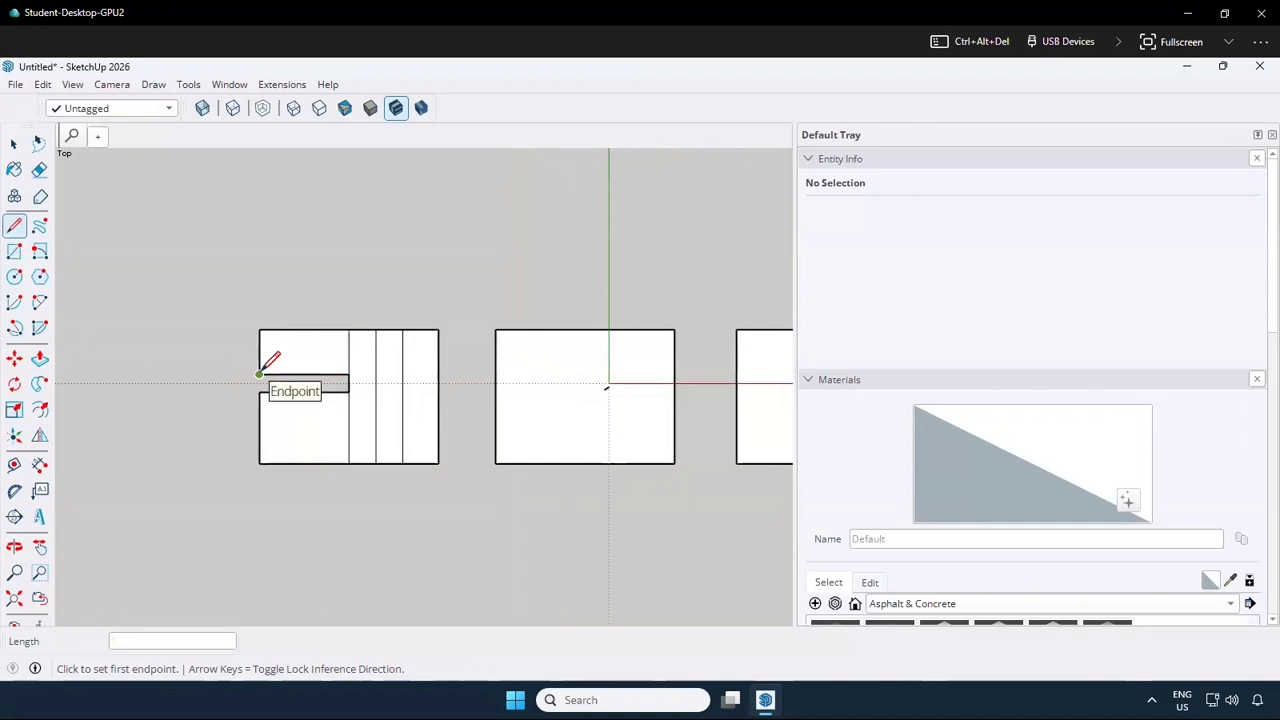
{"action": "left_click", "coordinate": [259, 374]}
{"action": "left_click", "coordinate": [259, 390]}
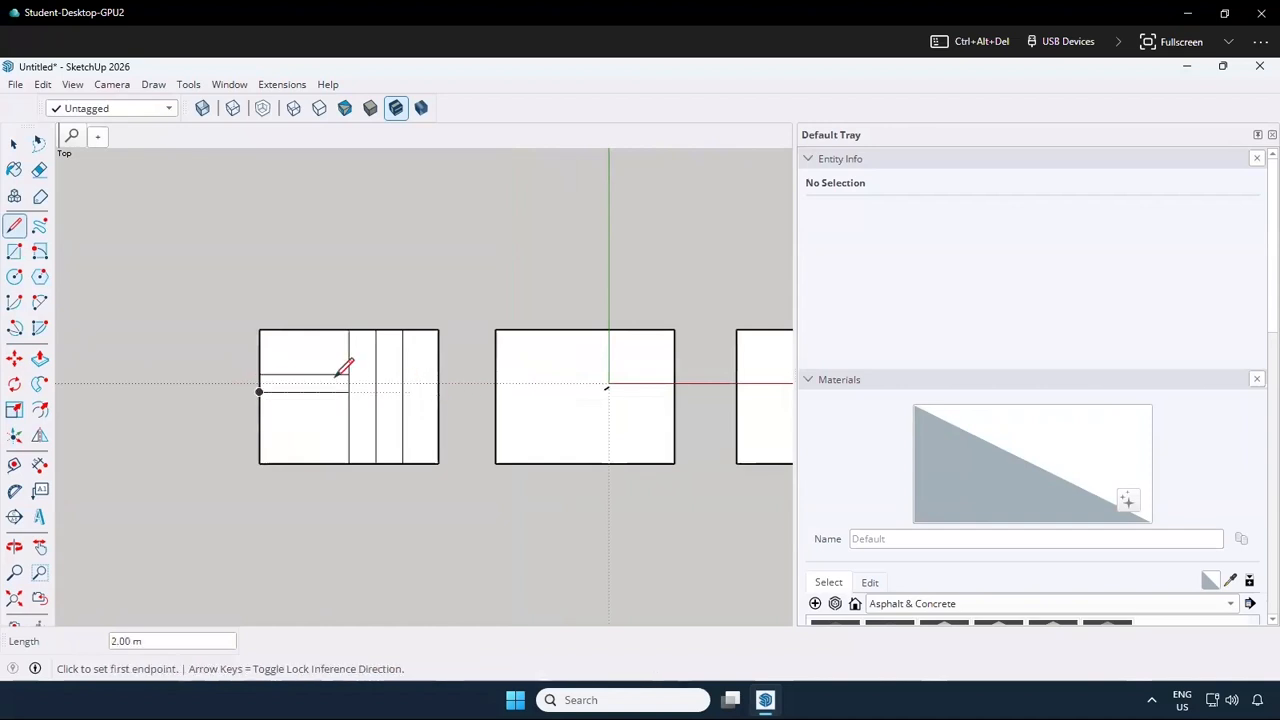
Erase the short edge between the 2 m horizontal strip and the adjoining vertical strip to merge them into a T-shaped path
{"action": "scroll", "coordinate": [347, 379], "scroll_direction": "up", "scroll_amount": 2}
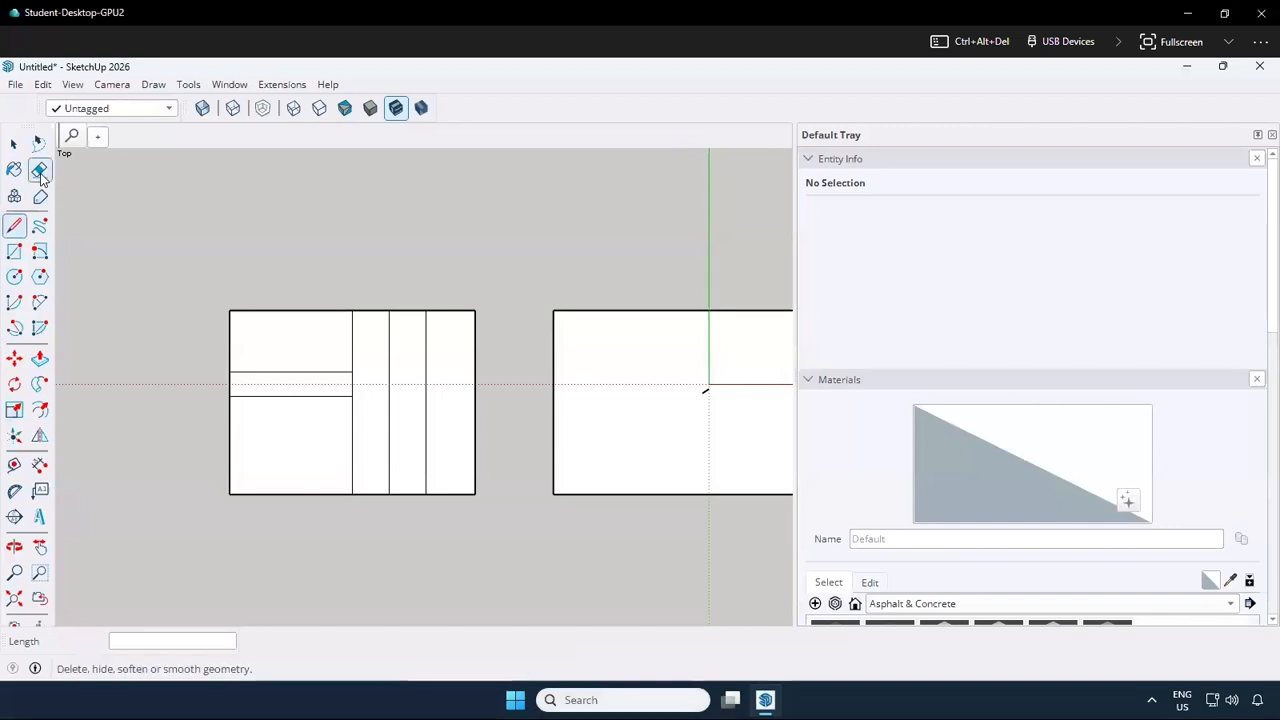
{"action": "left_click", "coordinate": [40, 172]}
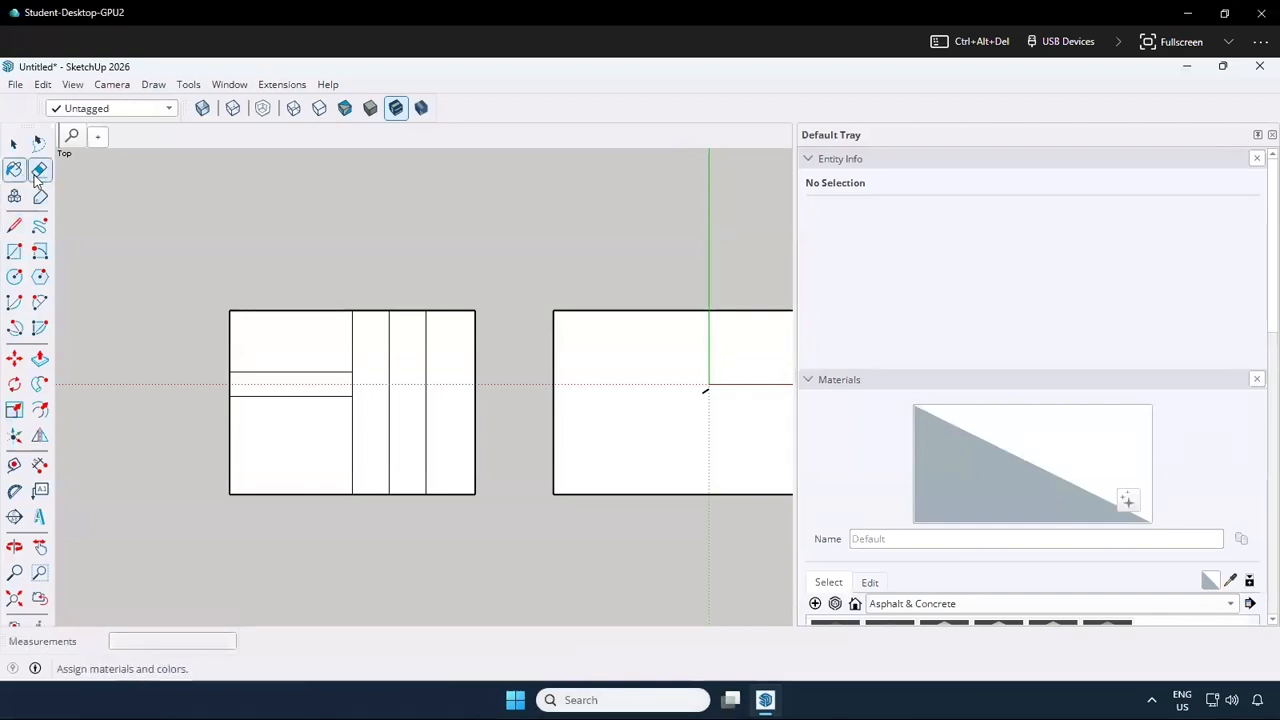
{"action": "scroll", "coordinate": [369, 375], "scroll_direction": "up", "scroll_amount": 5}
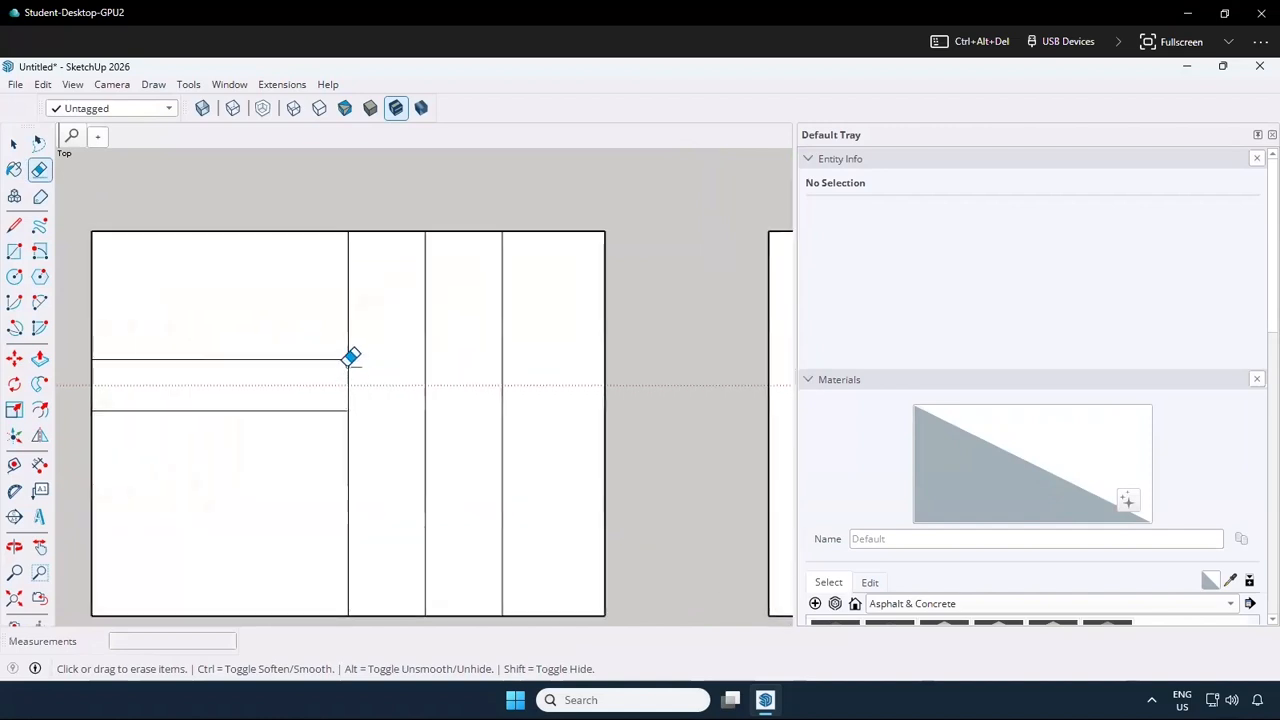
{"action": "left_click", "coordinate": [349, 360]}
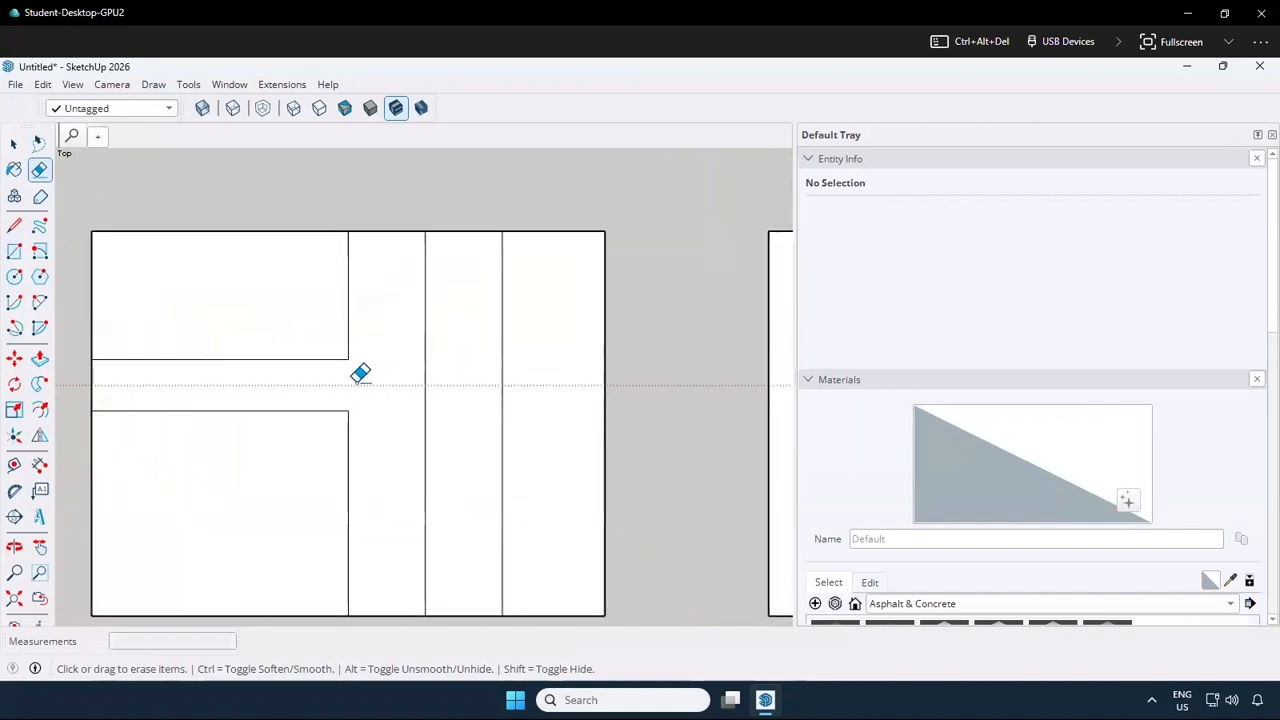
{"action": "scroll", "coordinate": [472, 380], "scroll_direction": "down", "scroll_amount": 3}
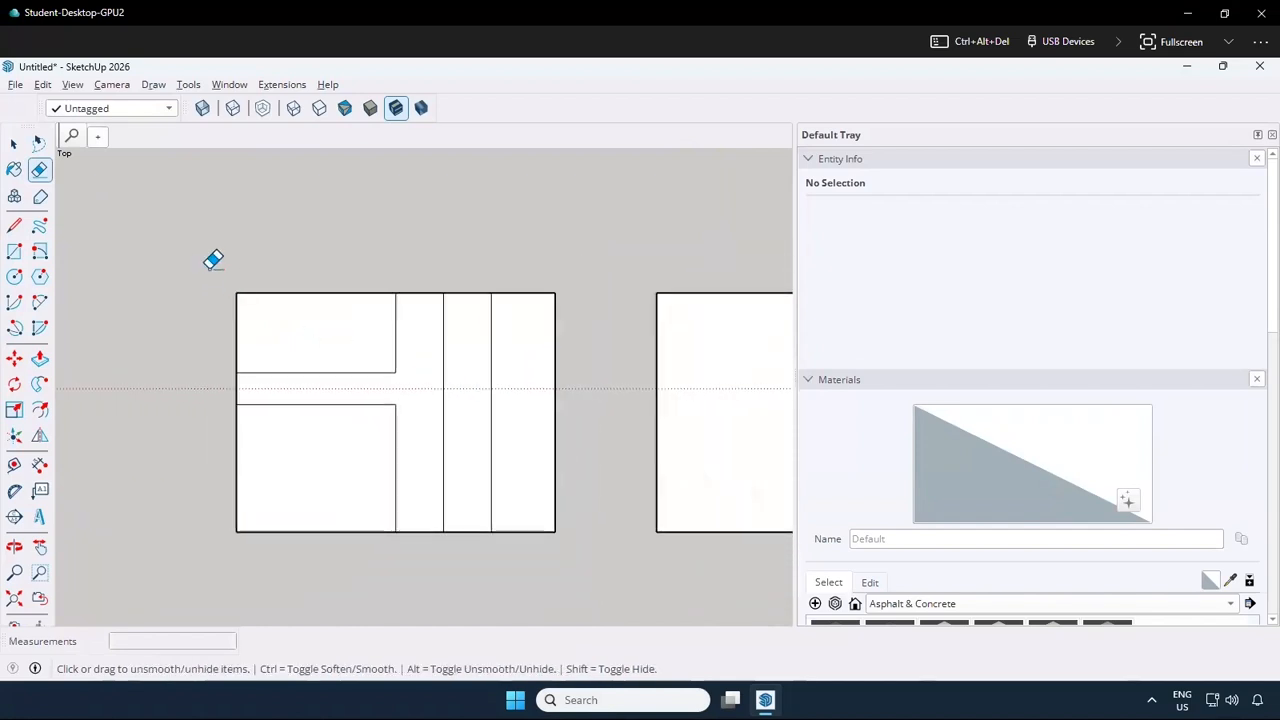
Add linear dimensions for the divided plan's overall width above its upper edge and overall height beside its left edge
{"action": "key", "text": "m"}
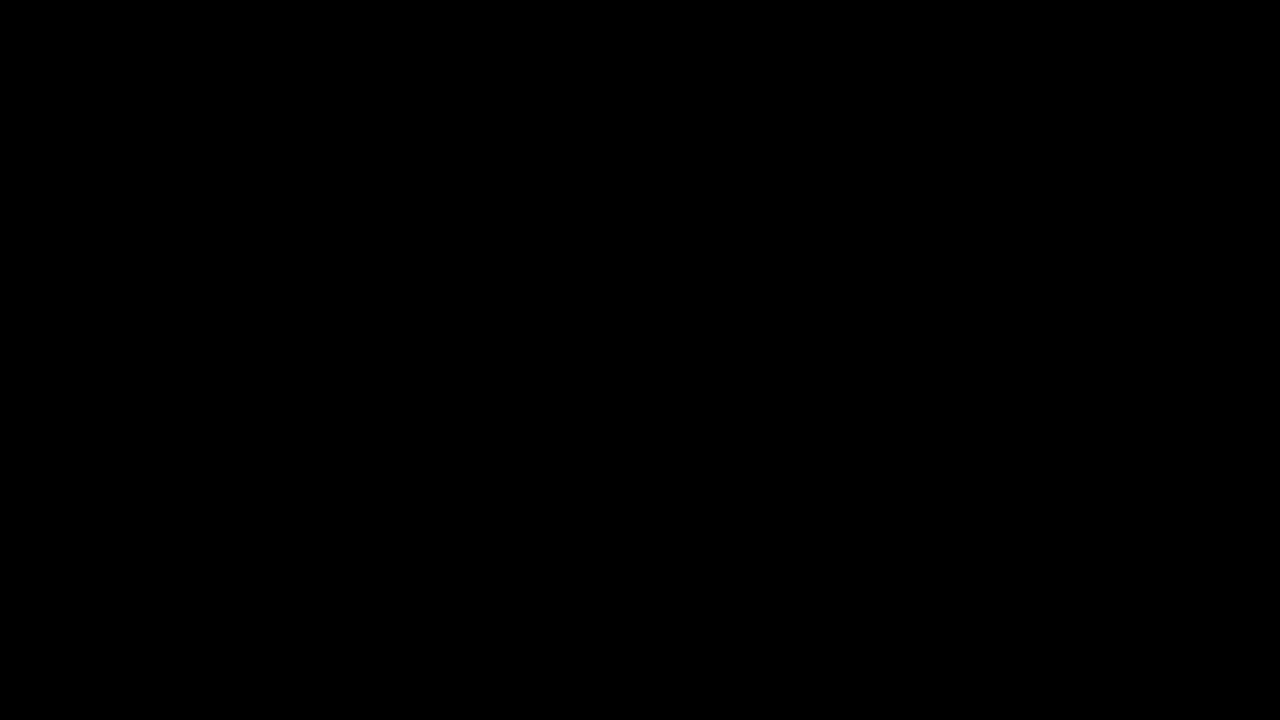
{"action": "left_click", "coordinate": [14, 327]}
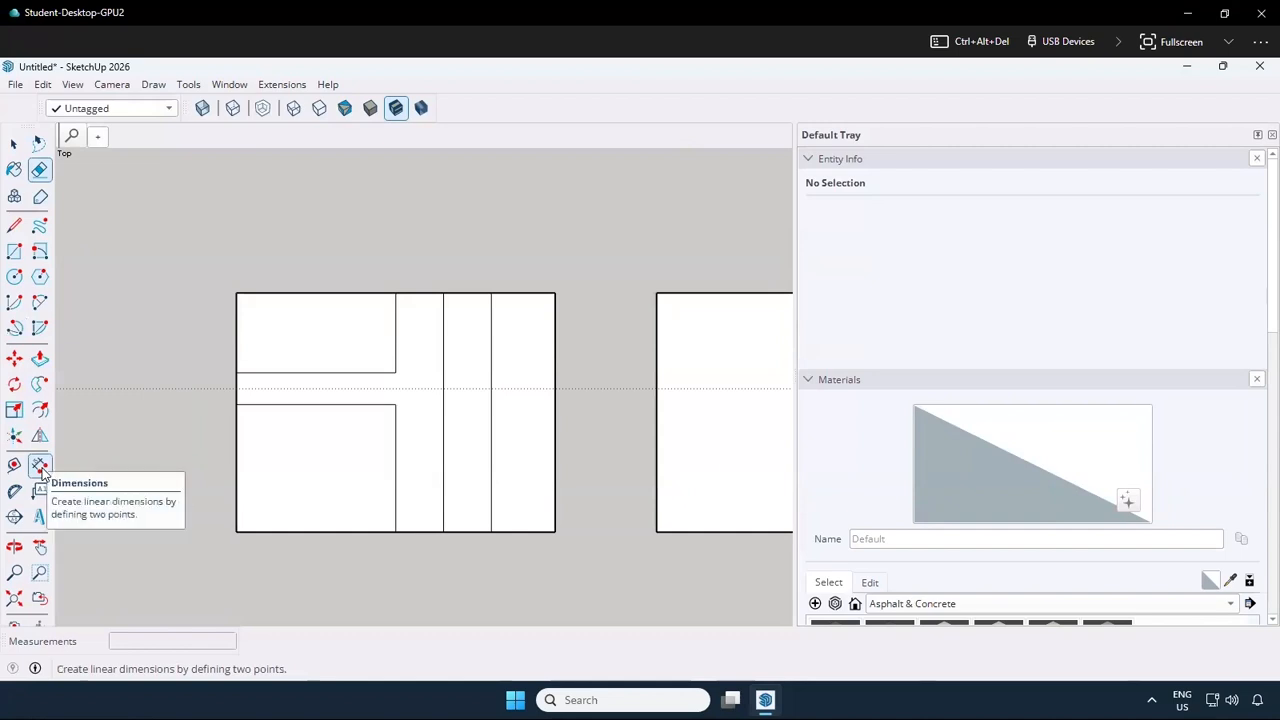
{"action": "left_click", "coordinate": [41, 466]}
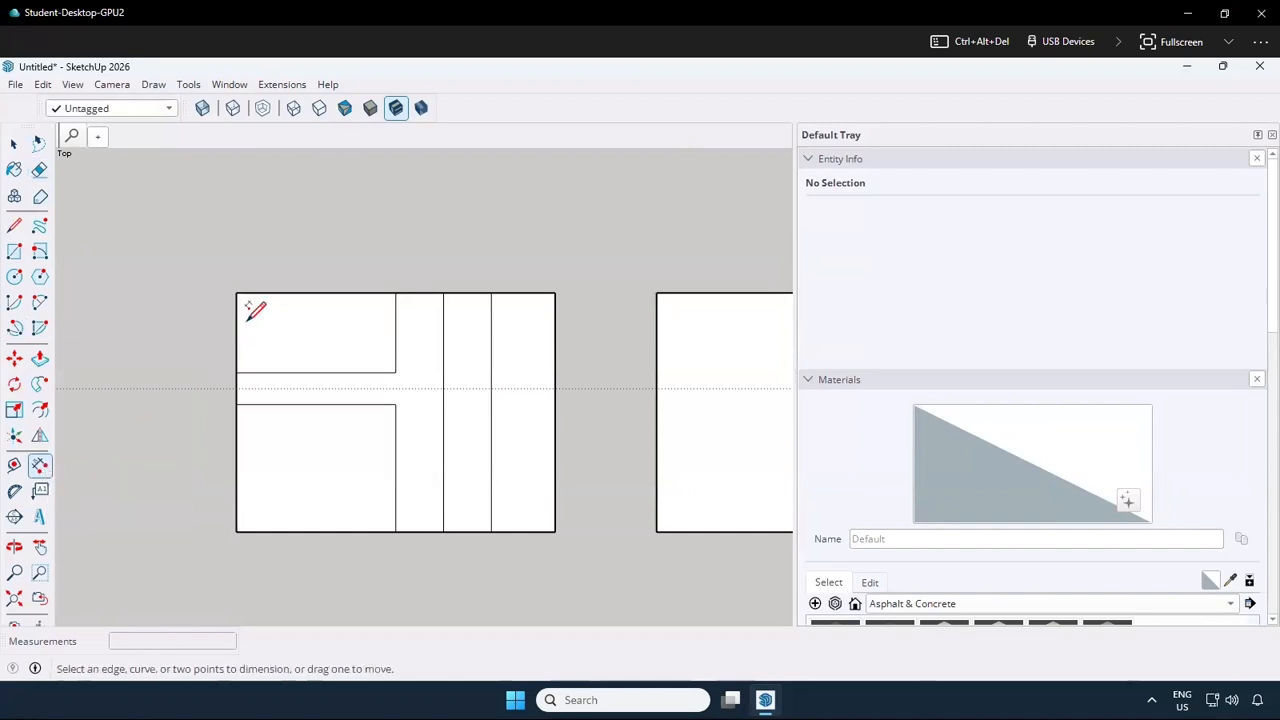
{"action": "left_click", "coordinate": [236, 292]}
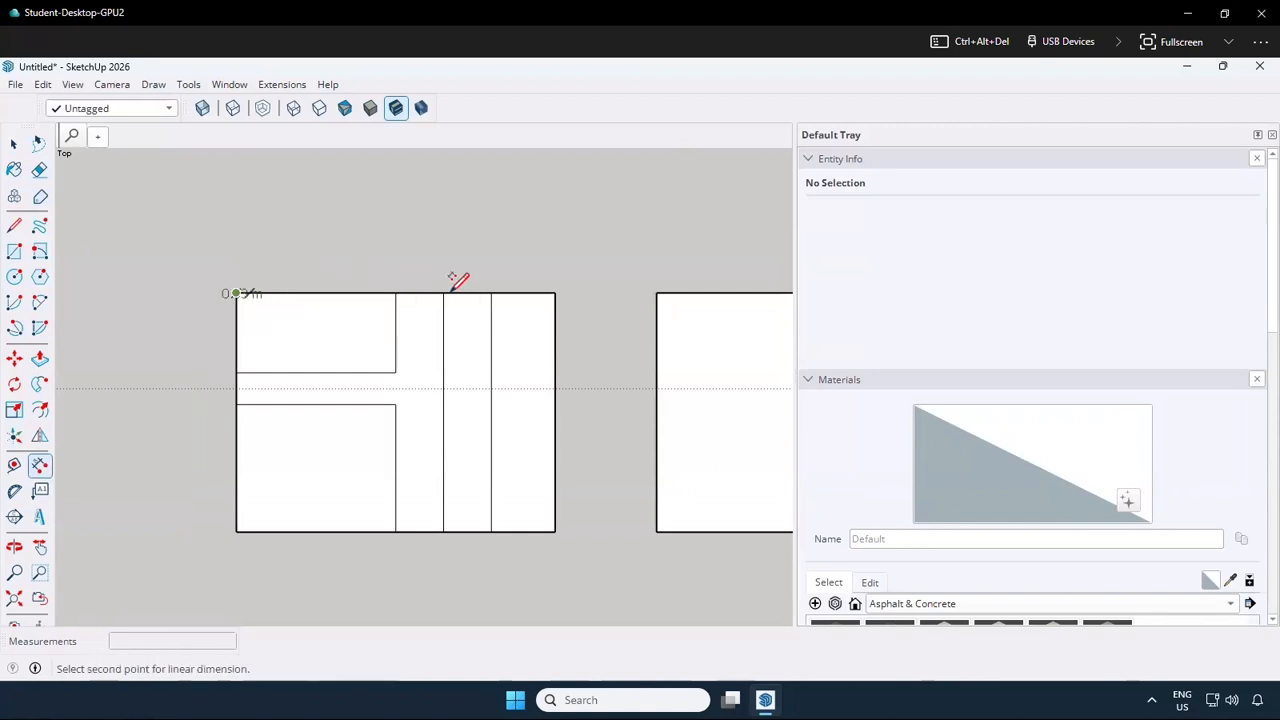
{"action": "left_click", "coordinate": [554, 292]}
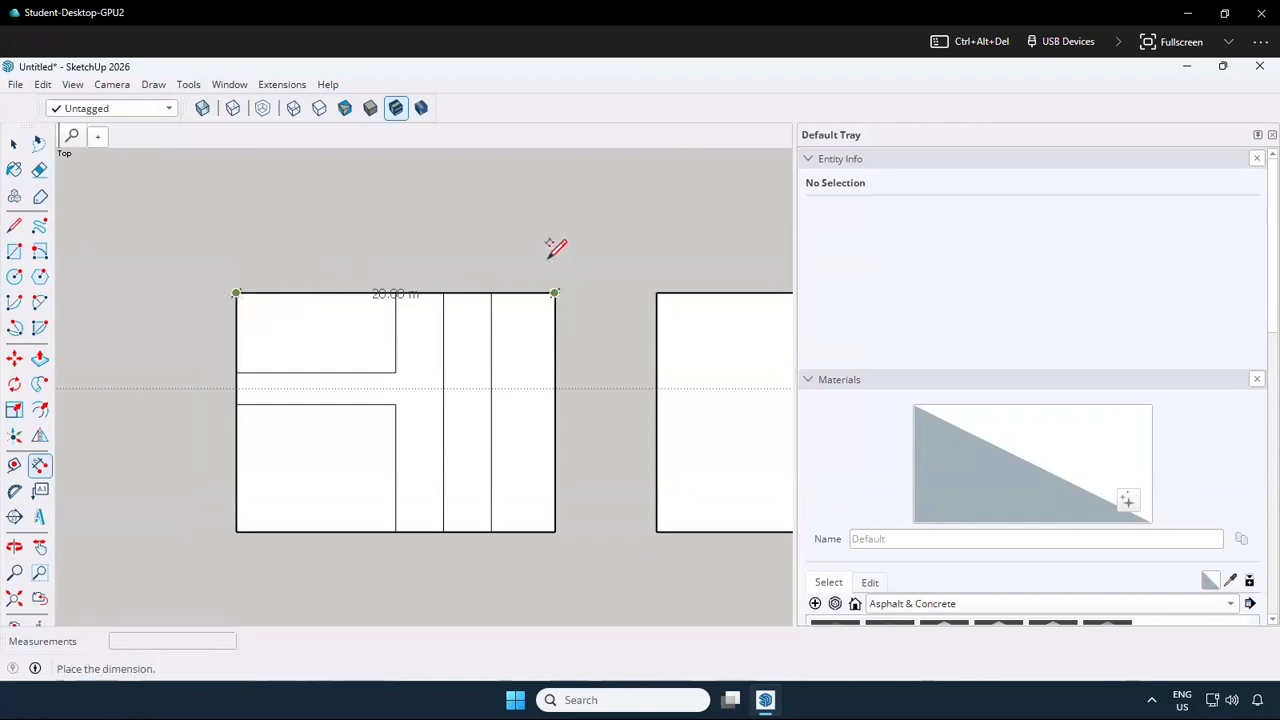
{"action": "left_click", "coordinate": [554, 232]}
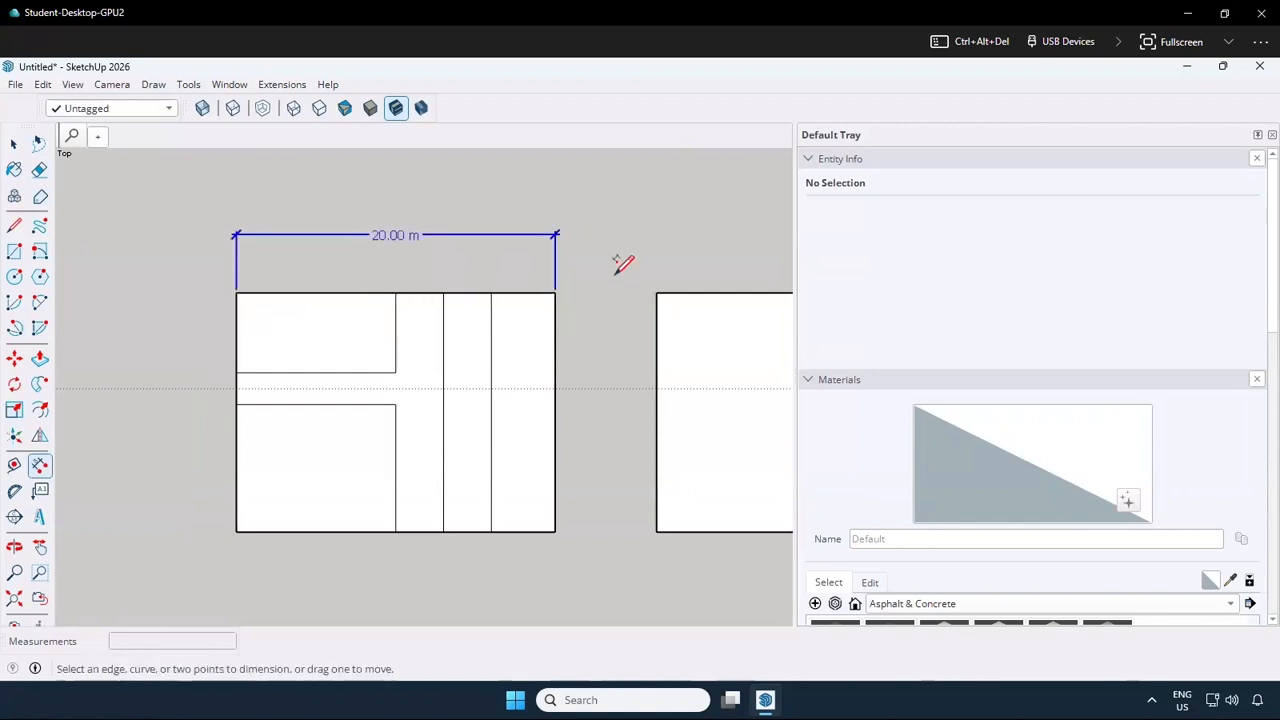
{"action": "left_click", "coordinate": [236, 292]}
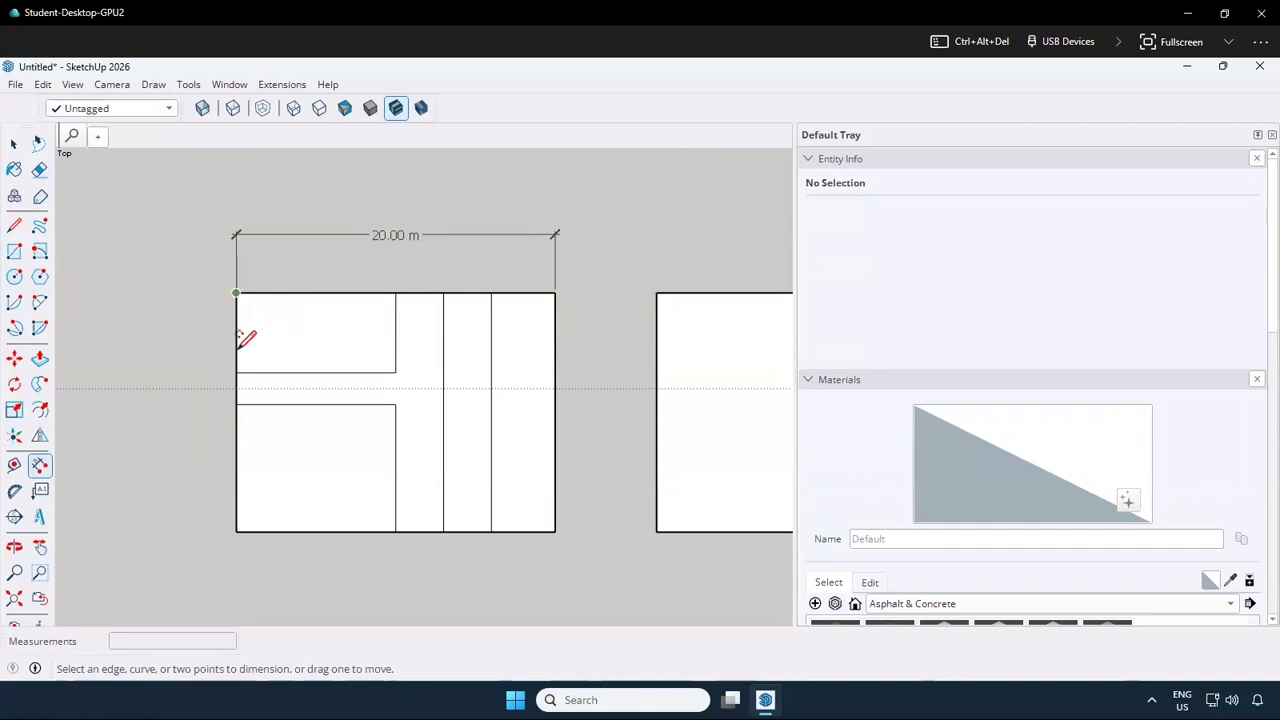
{"action": "left_click", "coordinate": [237, 530]}
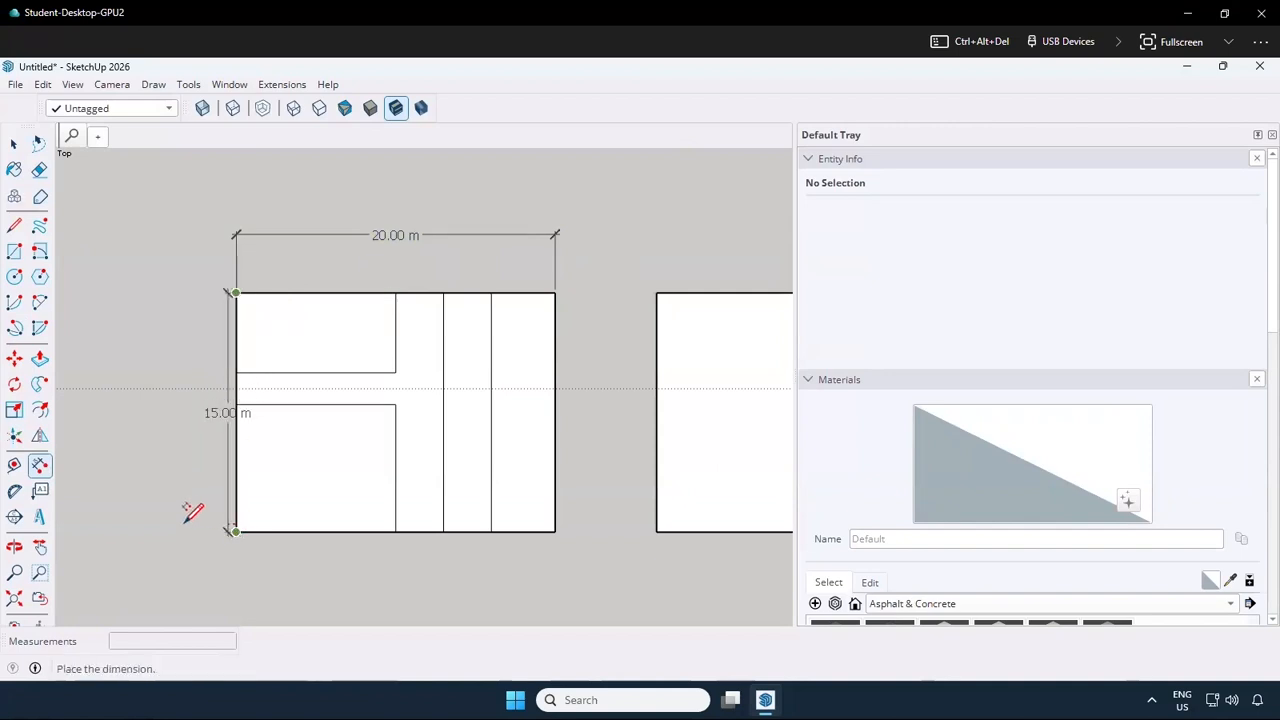
{"action": "left_click", "coordinate": [174, 515]}
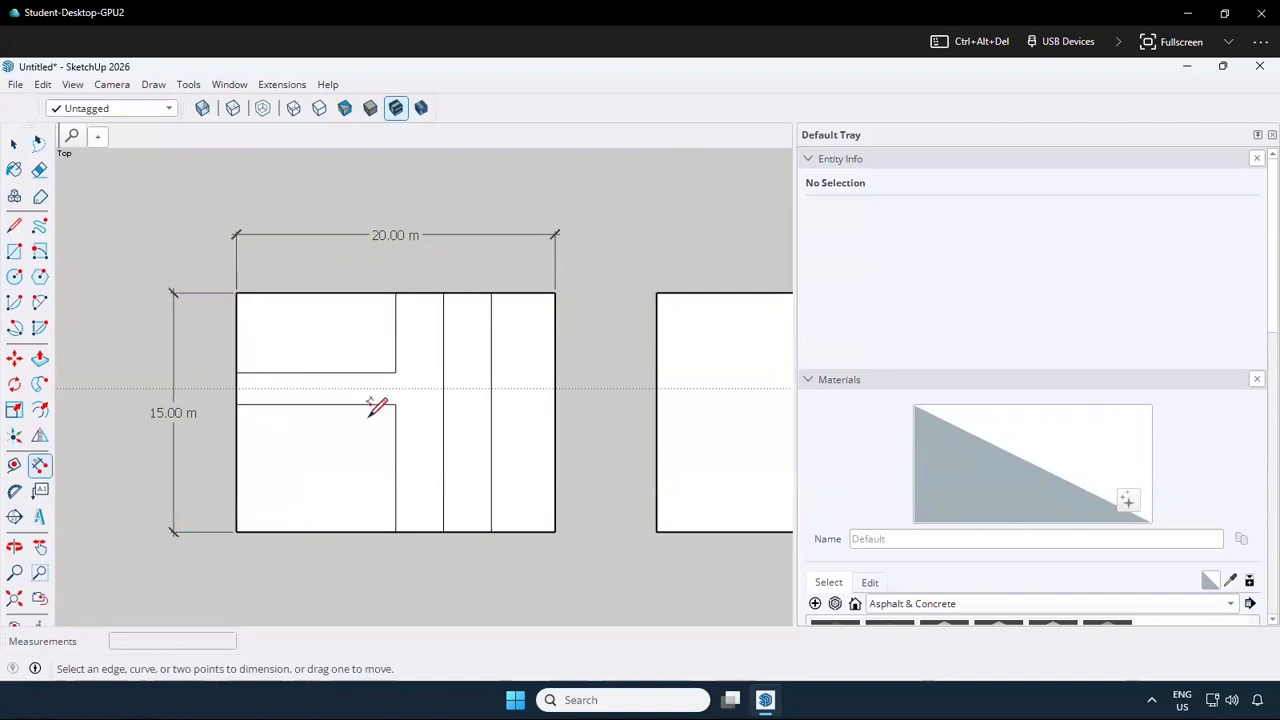
Draw a 7 m by 5 m rectangle with the Rectangle tool inside the lower left area of the divided plan
{"action": "left_click", "coordinate": [14, 225]}
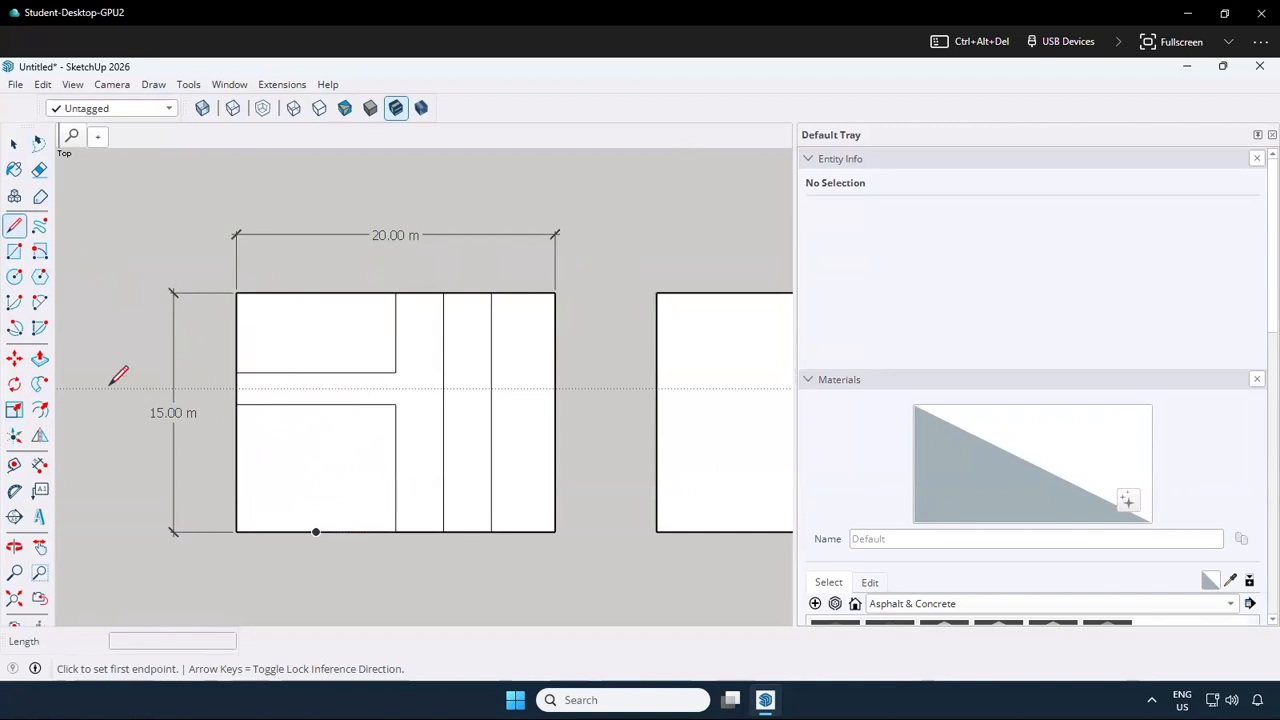
{"action": "left_click", "coordinate": [14, 251]}
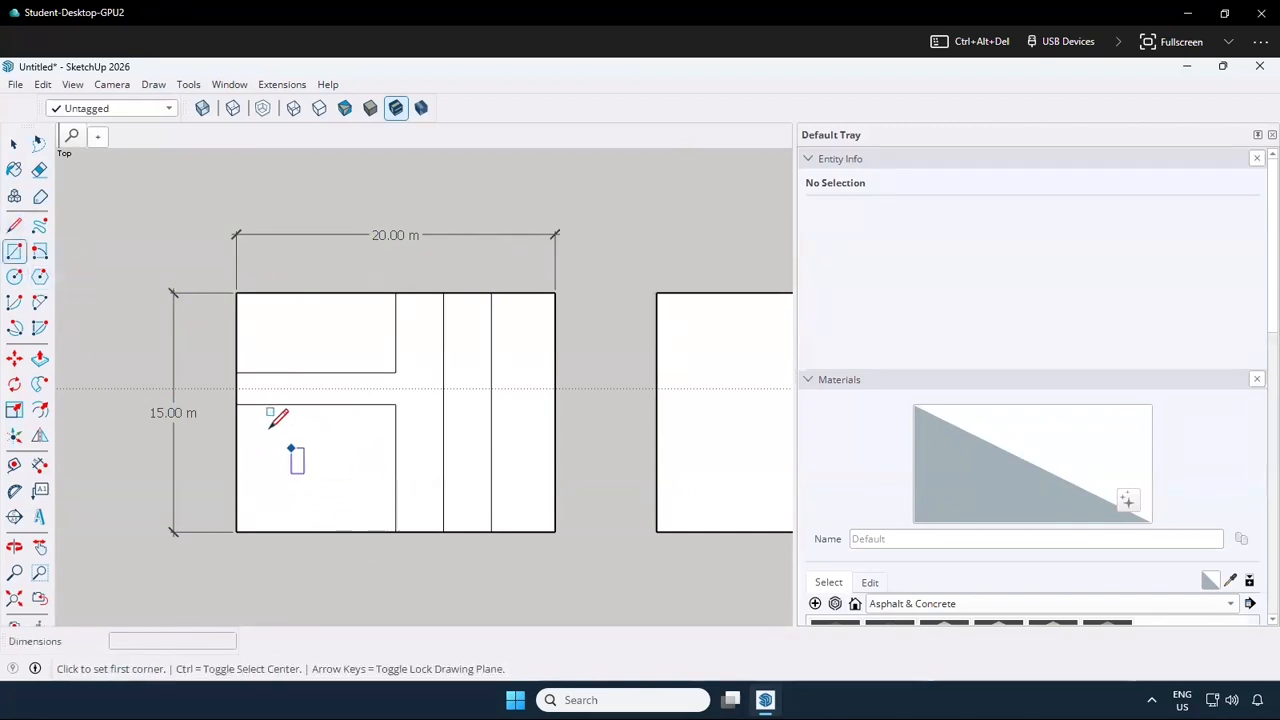
{"action": "left_click", "coordinate": [260, 427]}
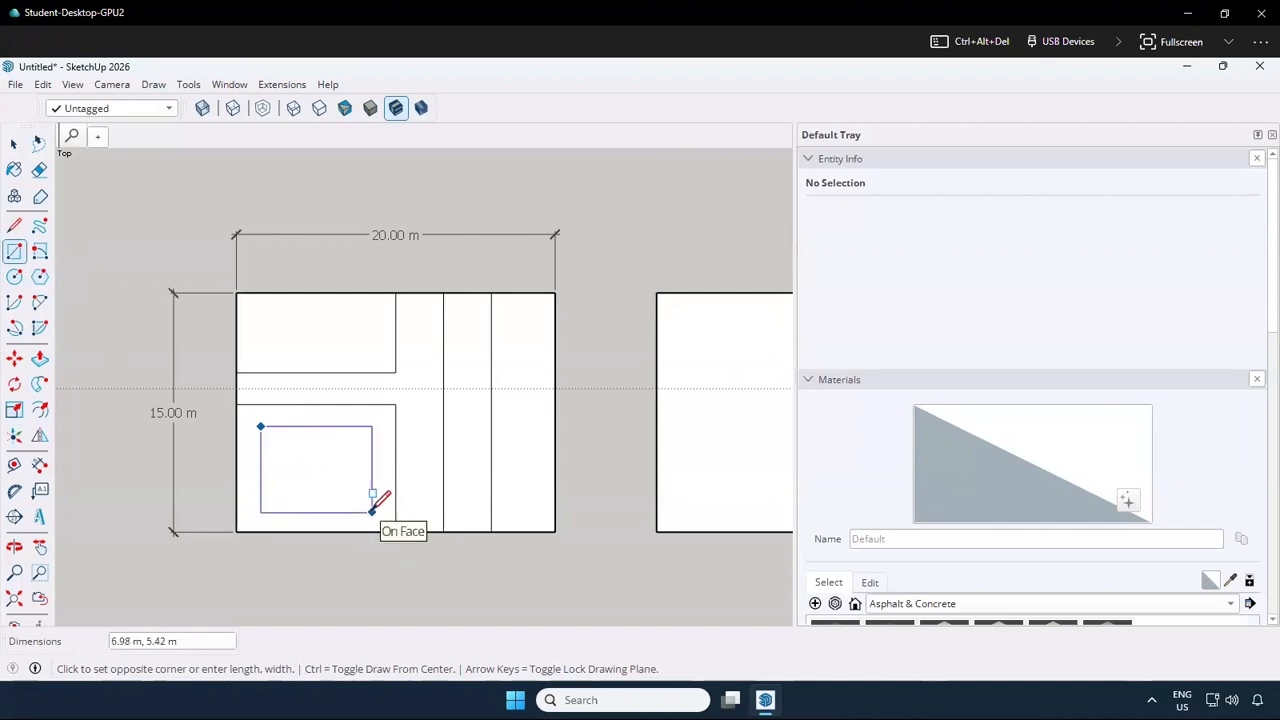
{"action": "type", "text": "7"}
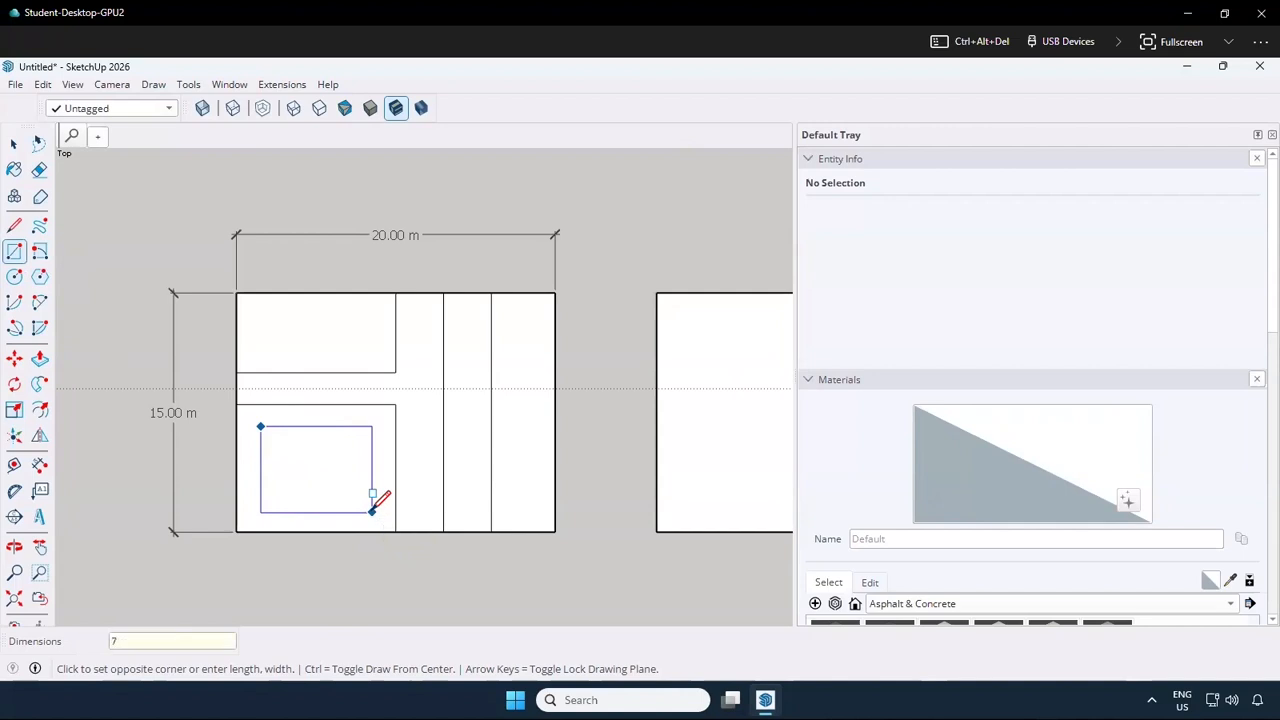
{"action": "type", "text": ",5"}
{"action": "key", "text": "Return"}
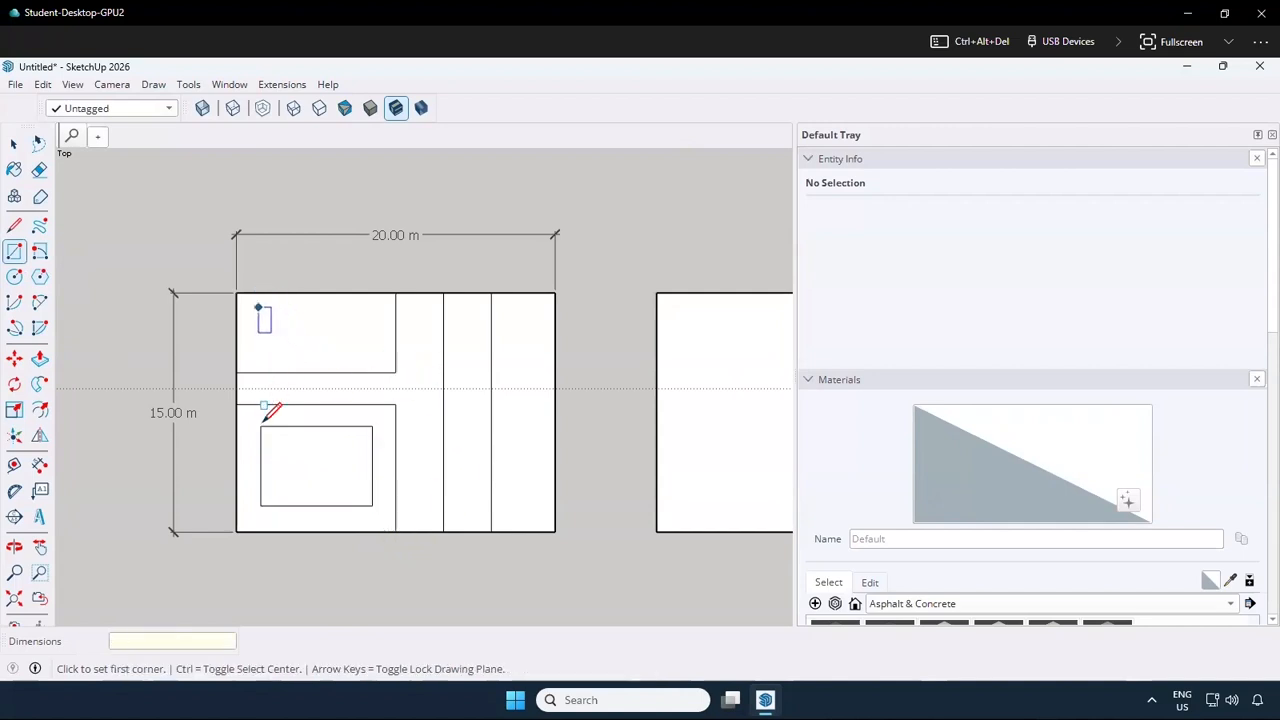
Draw a 6 m by 3 m rectangle inside the upper left area, its left edge aligned with the lower inner rectangle
{"action": "left_click", "coordinate": [260, 307]}
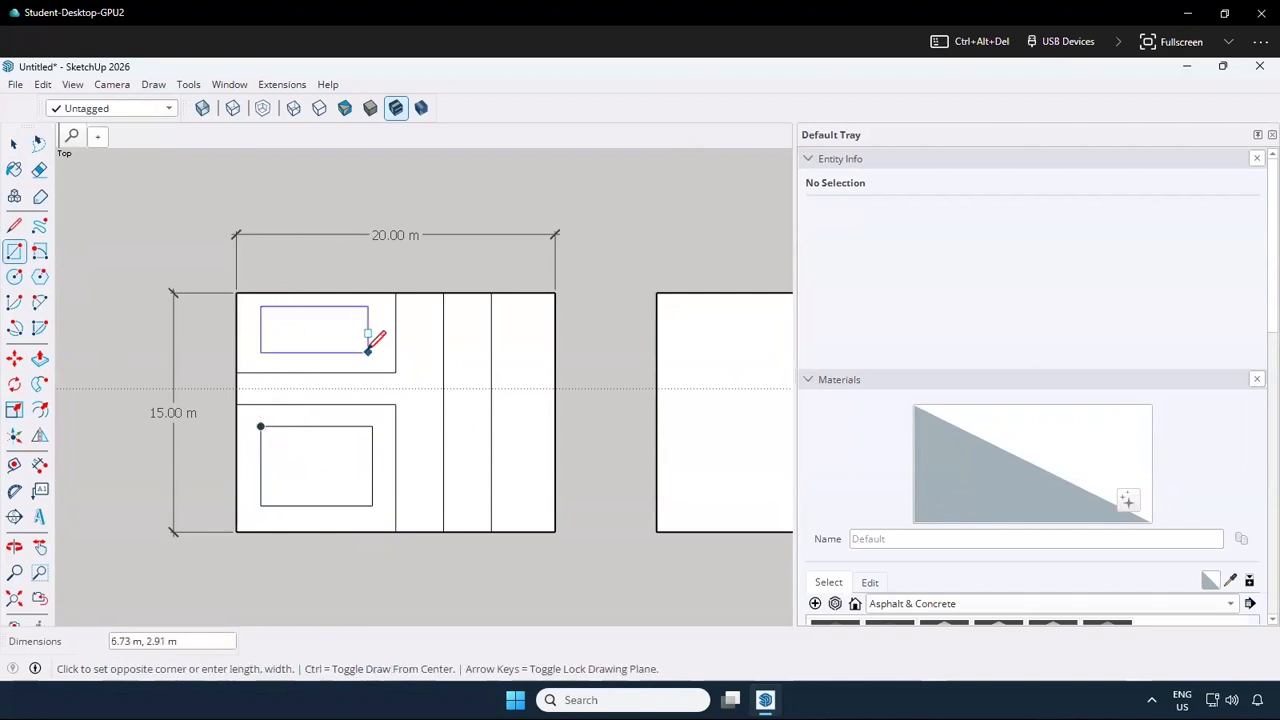
{"action": "type", "text": "6"}
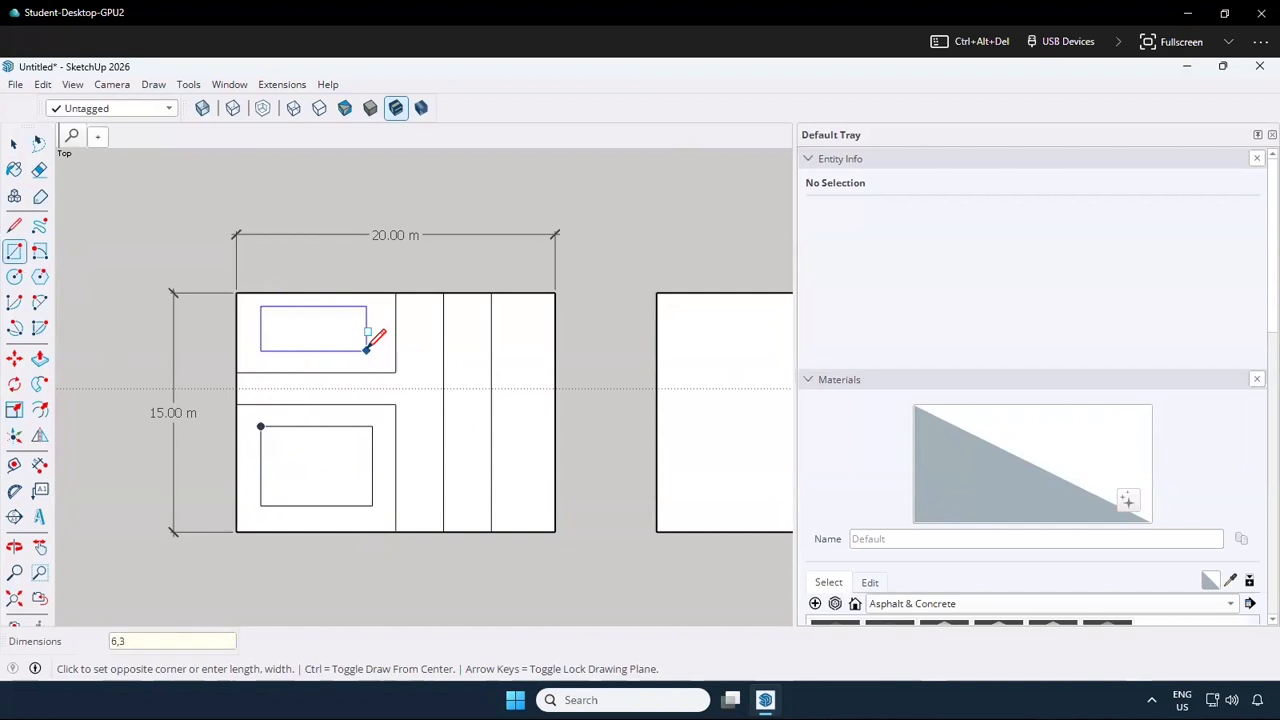
{"action": "type", "text": ",3"}
{"action": "key", "text": "Return"}
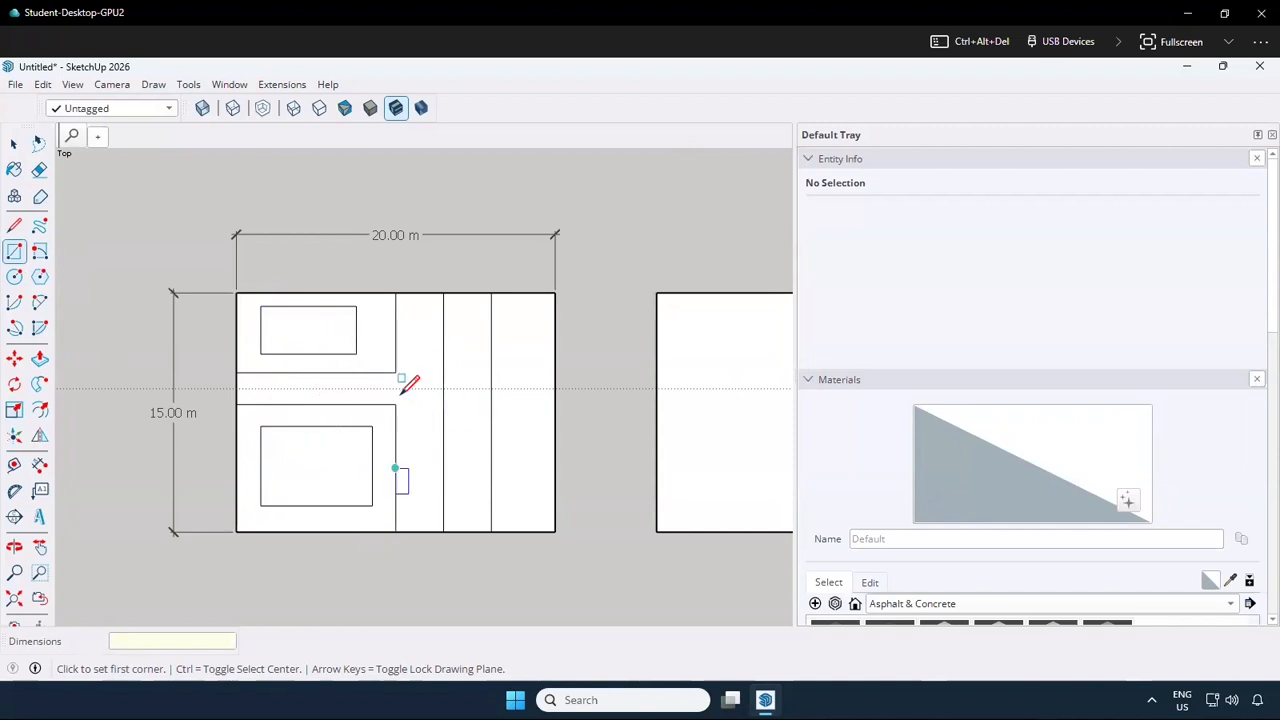
Switch the camera from the top view to the standard Iso view
{"action": "left_click", "coordinate": [110, 86]}
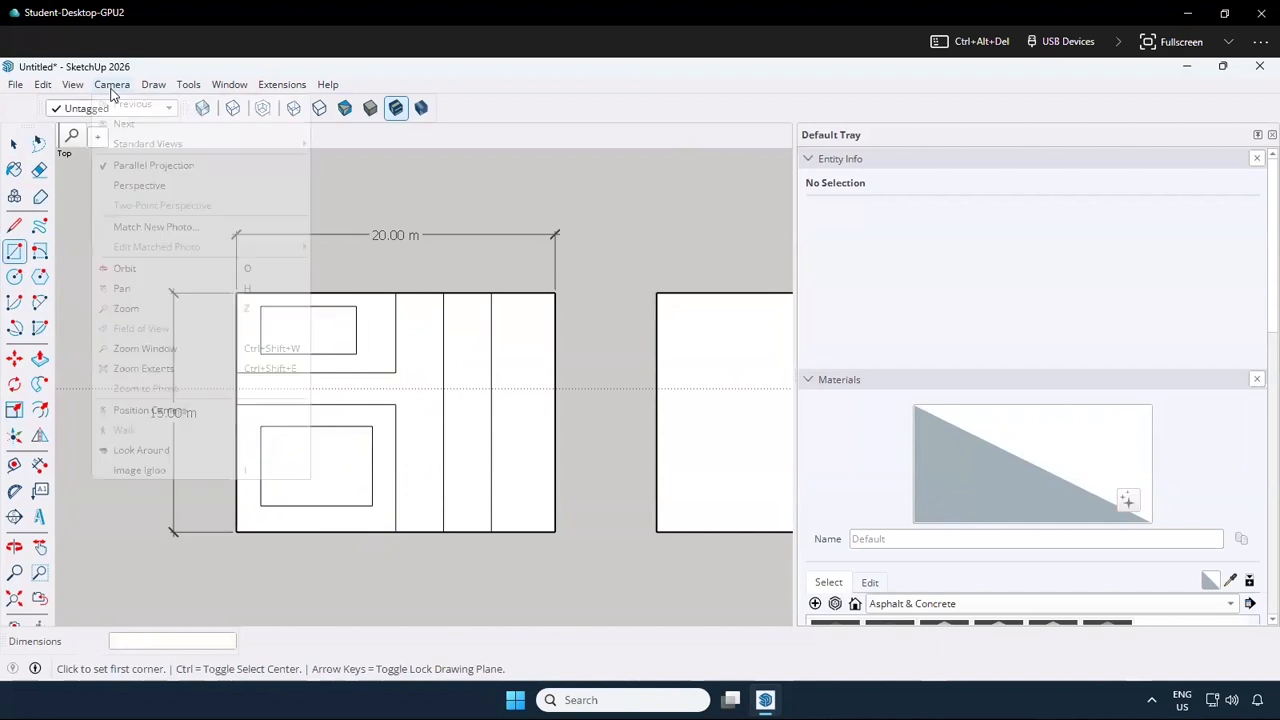
{"action": "mouse_move", "coordinate": [74, 91]}
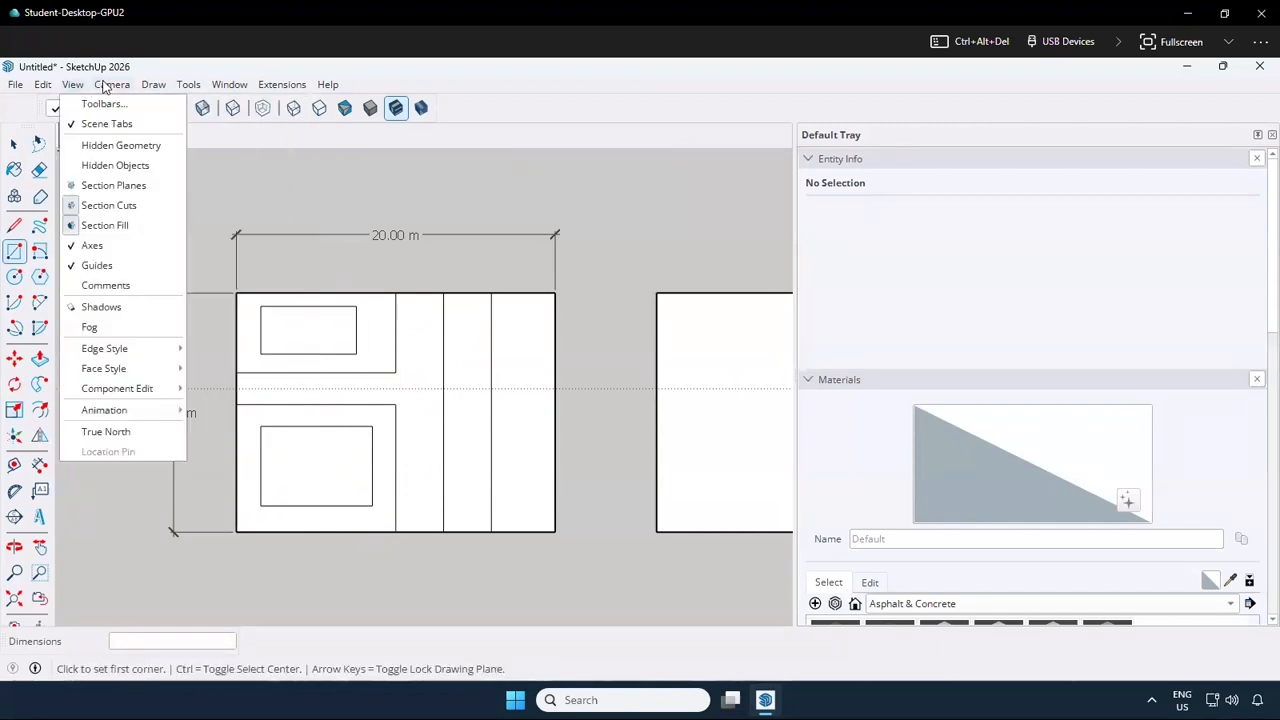
{"action": "mouse_move", "coordinate": [146, 146]}
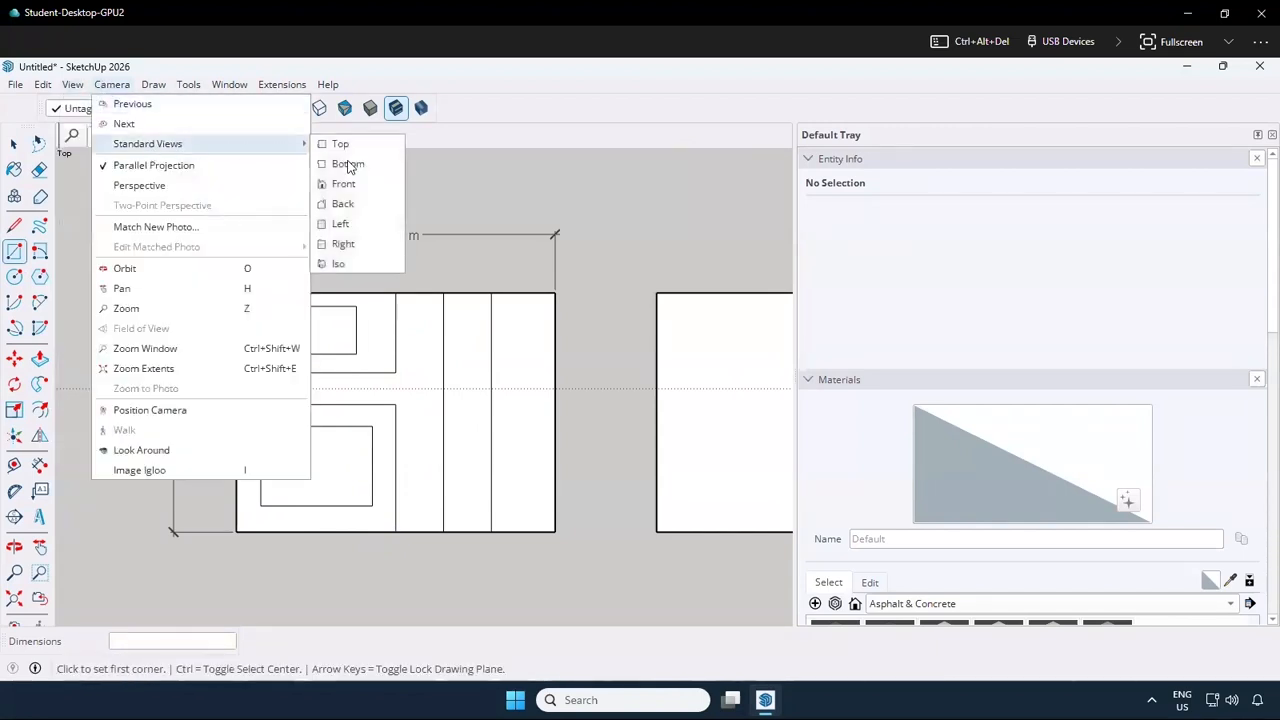
{"action": "left_click", "coordinate": [365, 266]}
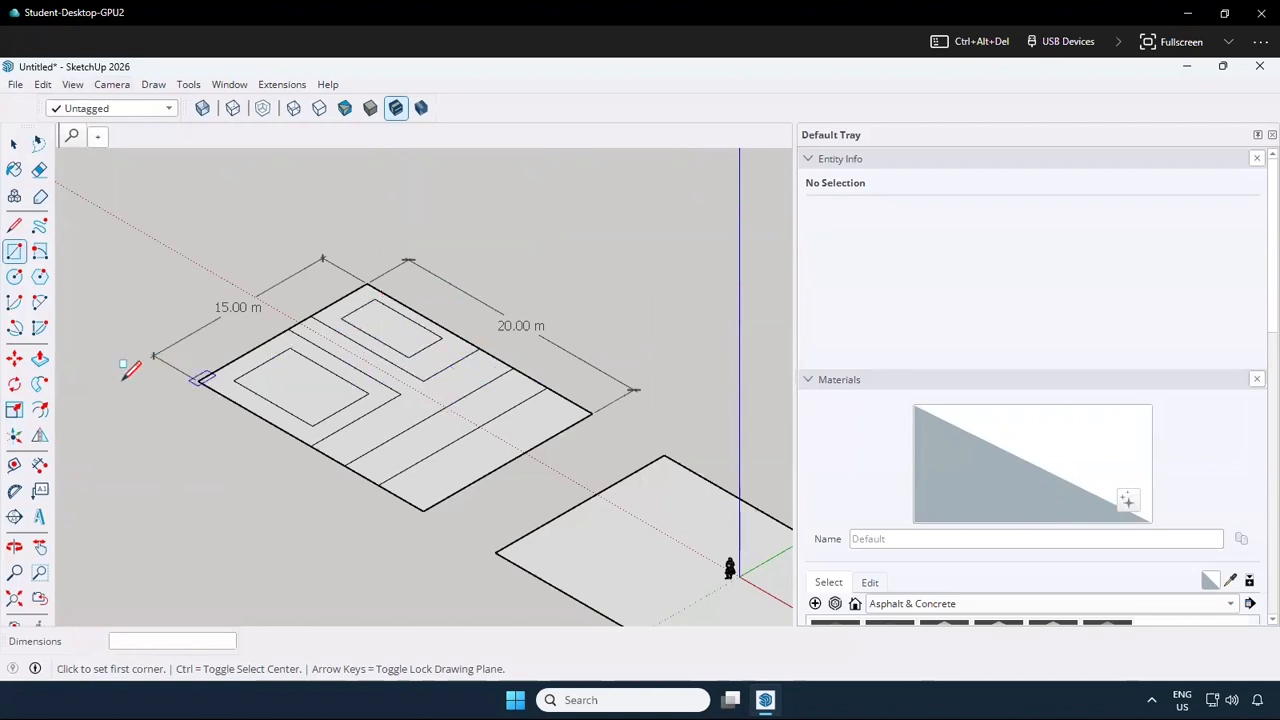
Extrude the 7 m by 5 m and 6 m by 3 m inner rectangles upward into tall building blocks with Push/Pull
{"action": "key", "text": "c"}
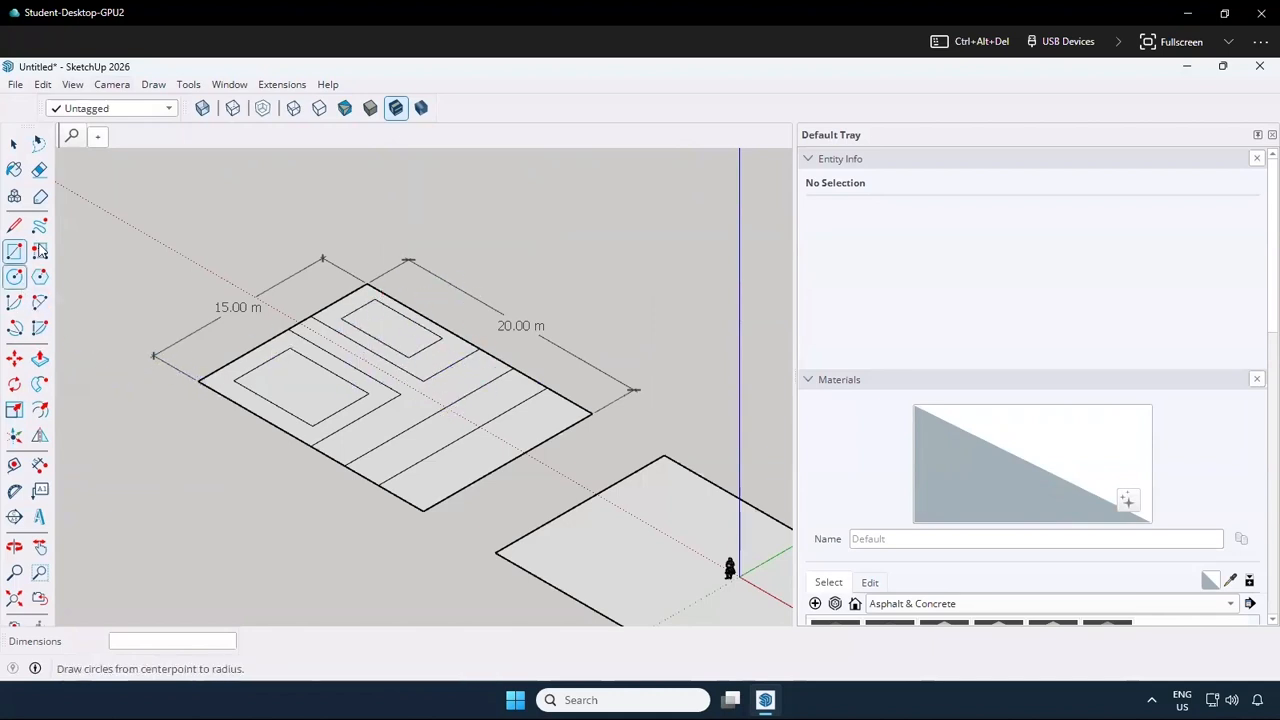
{"action": "left_click", "coordinate": [40, 360]}
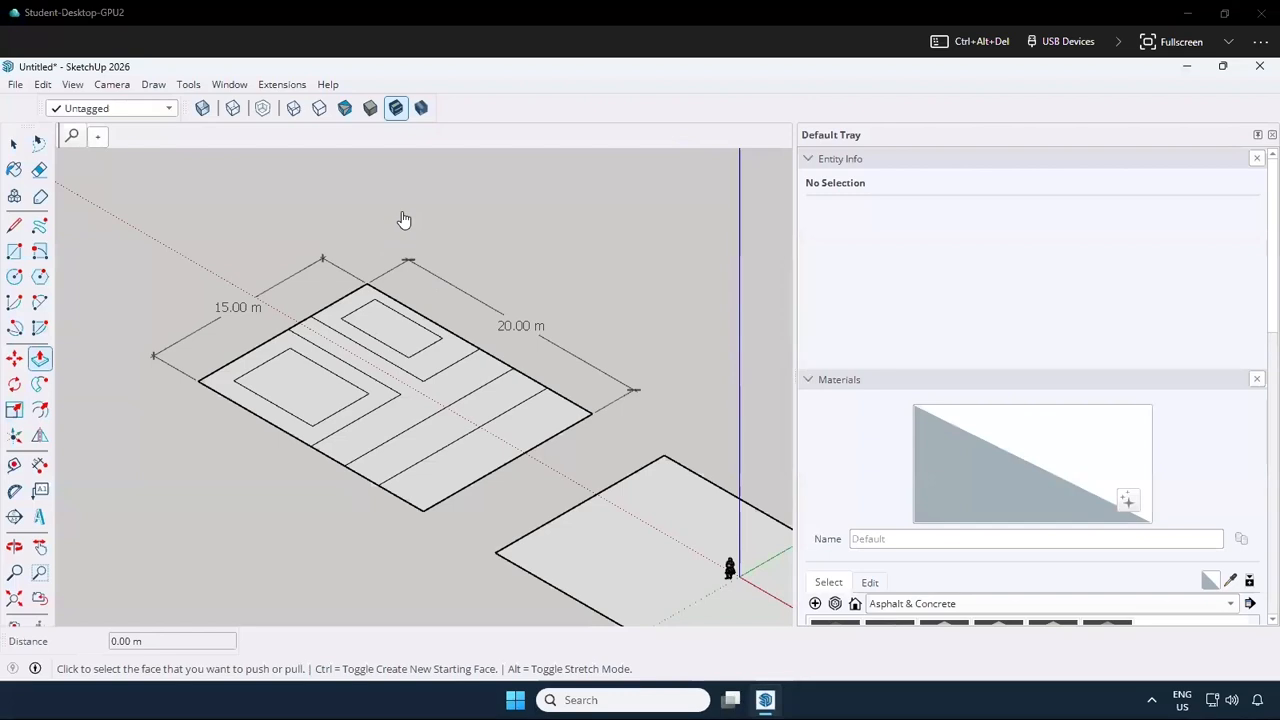
{"action": "left_click", "coordinate": [302, 383]}
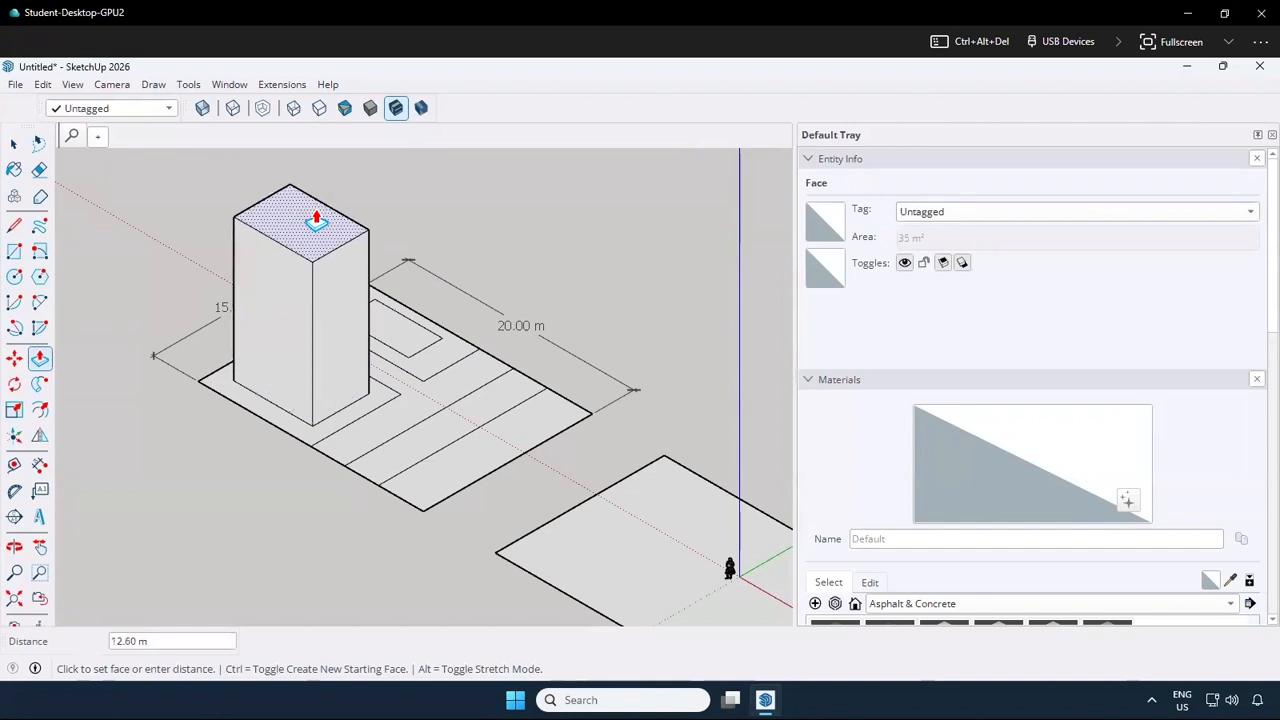
{"action": "key", "text": "Return"}
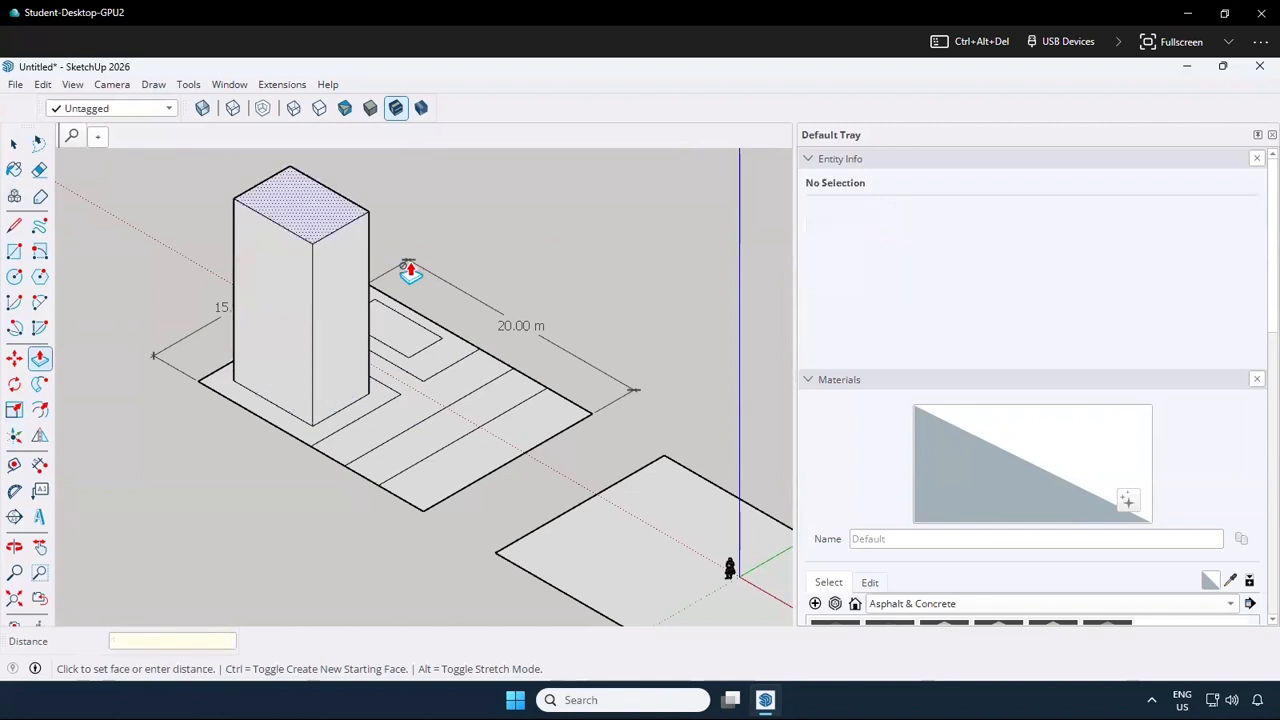
{"action": "left_click", "coordinate": [390, 330]}
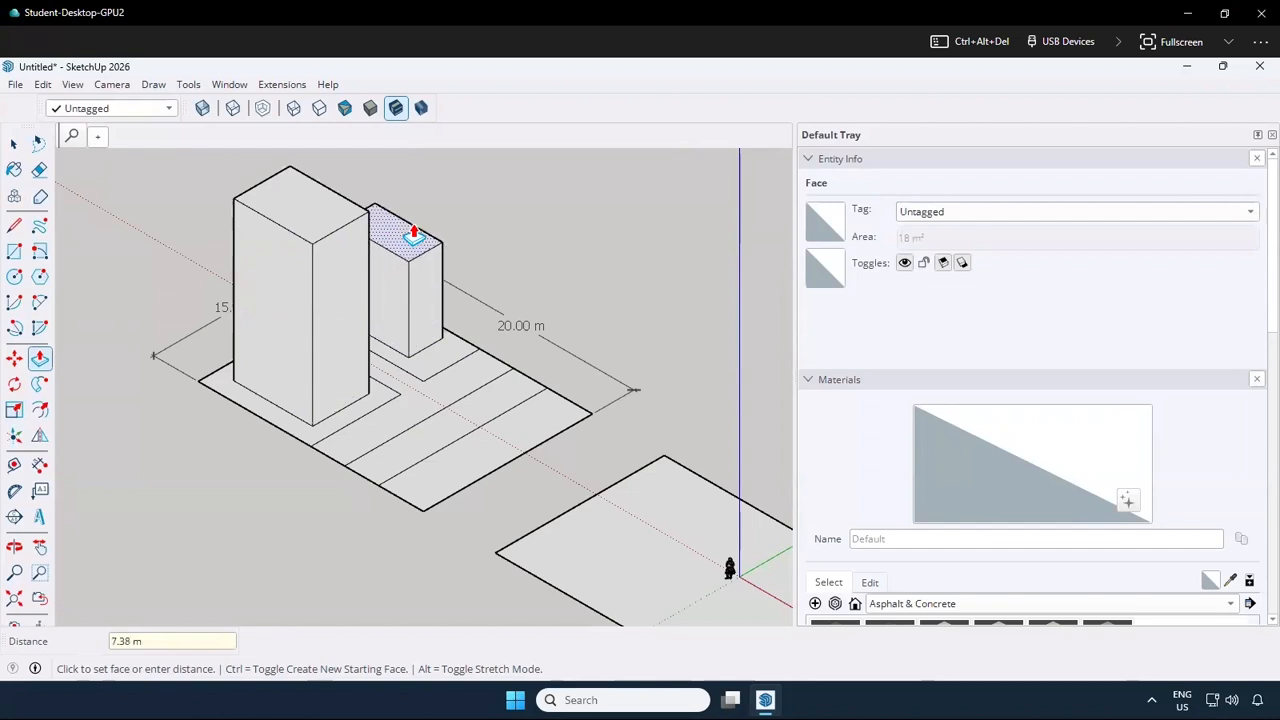
{"action": "left_click", "coordinate": [414, 229]}
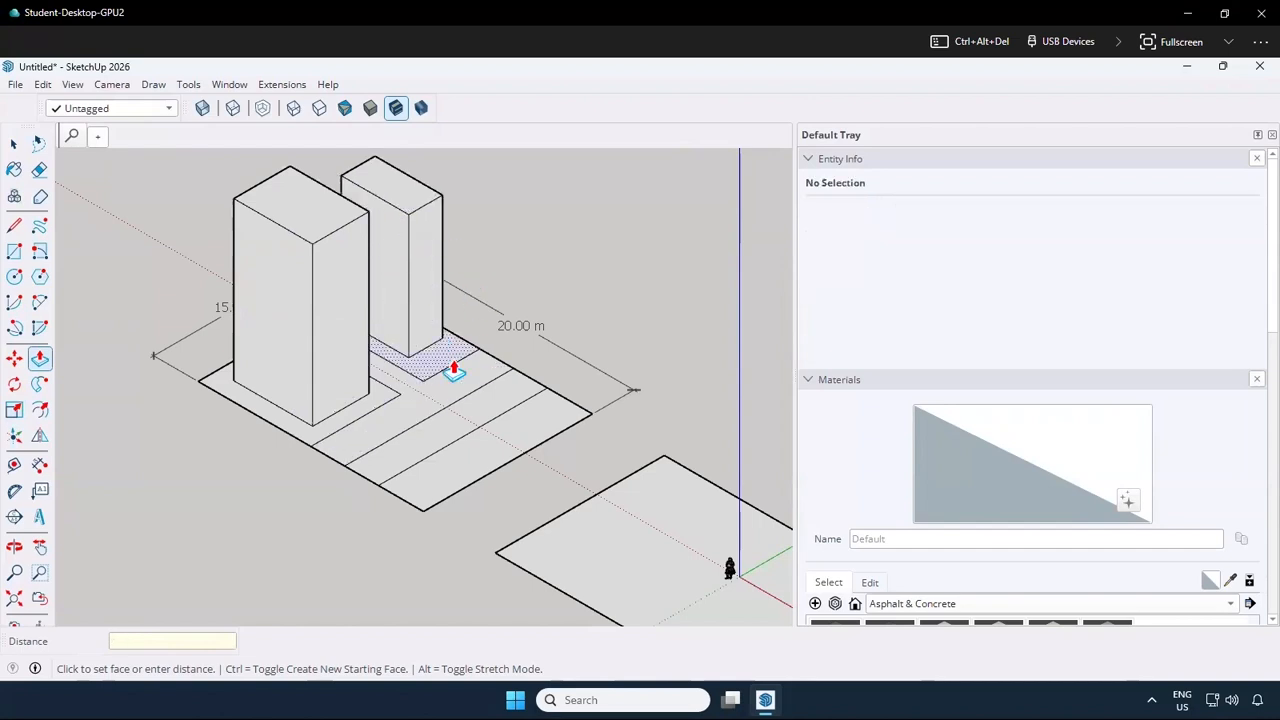
Raise the outermost strip slightly with Push/Pull, and raise the narrower strip beside it by 1 m
{"action": "left_click", "coordinate": [476, 455]}
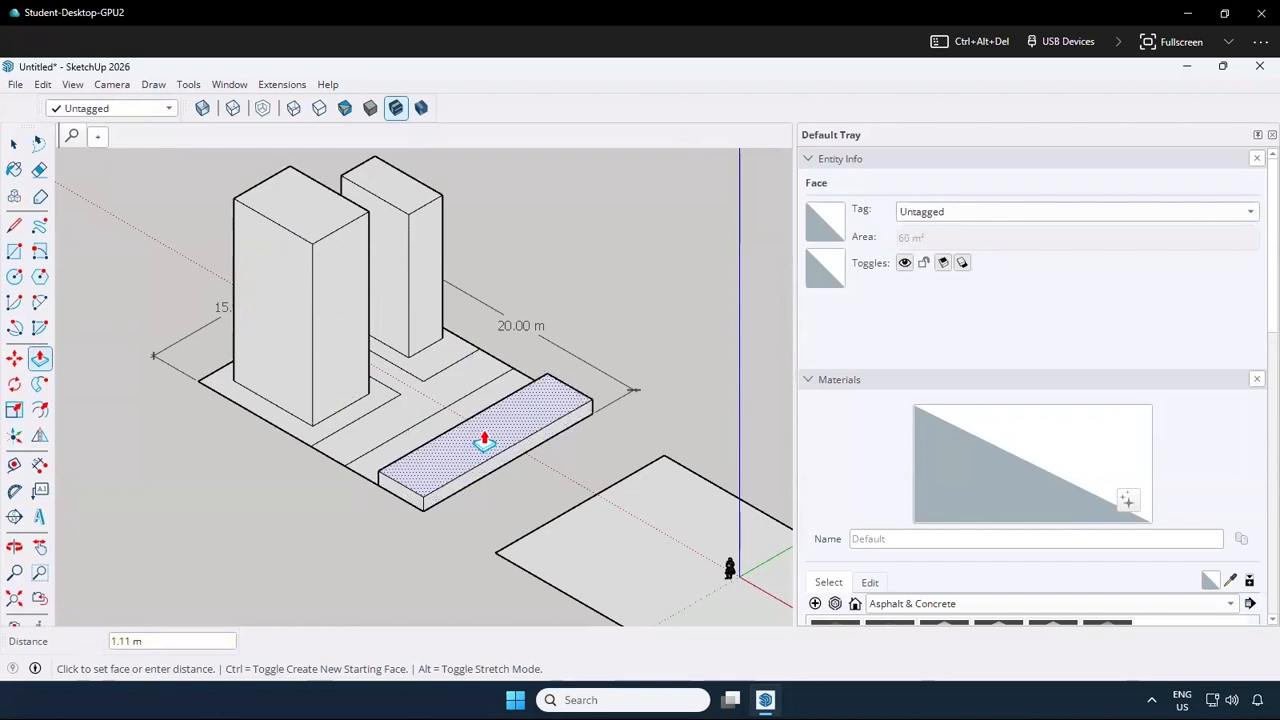
{"action": "left_click", "coordinate": [484, 440]}
{"action": "left_click", "coordinate": [434, 425]}
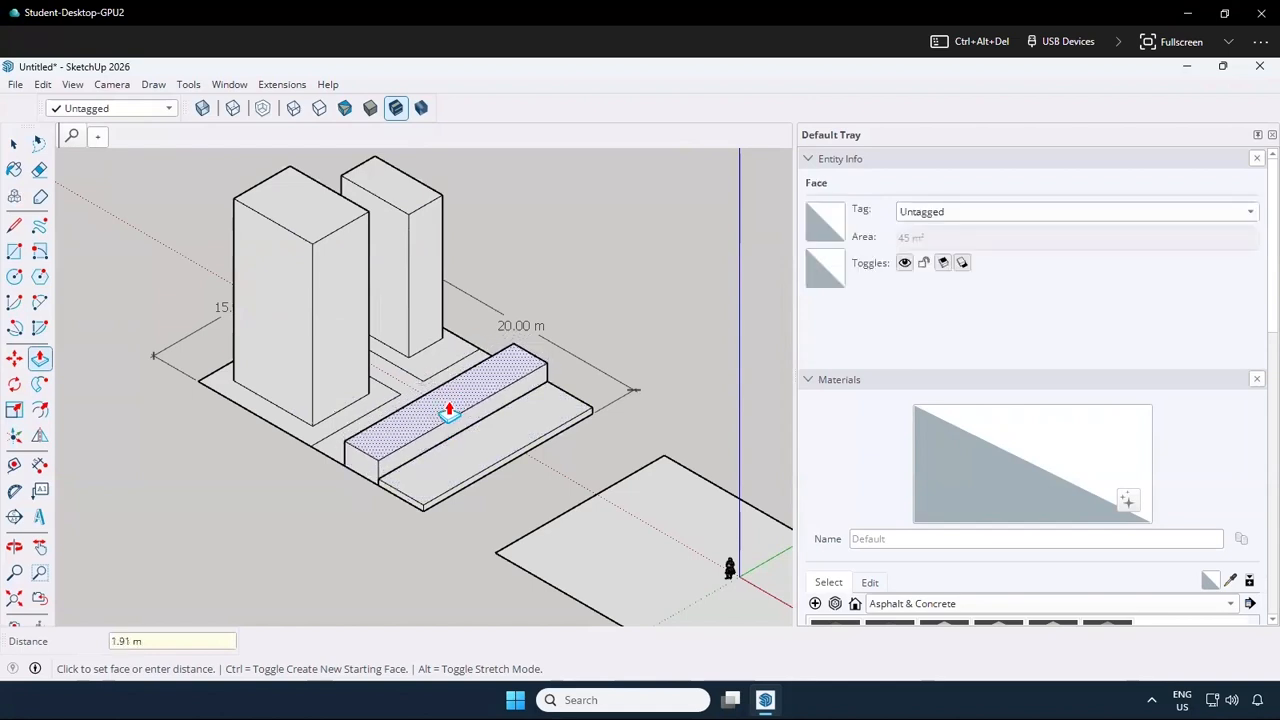
{"action": "type", "text": "1"}
{"action": "key", "text": "Return"}
Raise the T-shaped path and the two areas surrounding the blocks by 1 m, level with the adjoining strip
{"action": "left_click", "coordinate": [360, 428]}
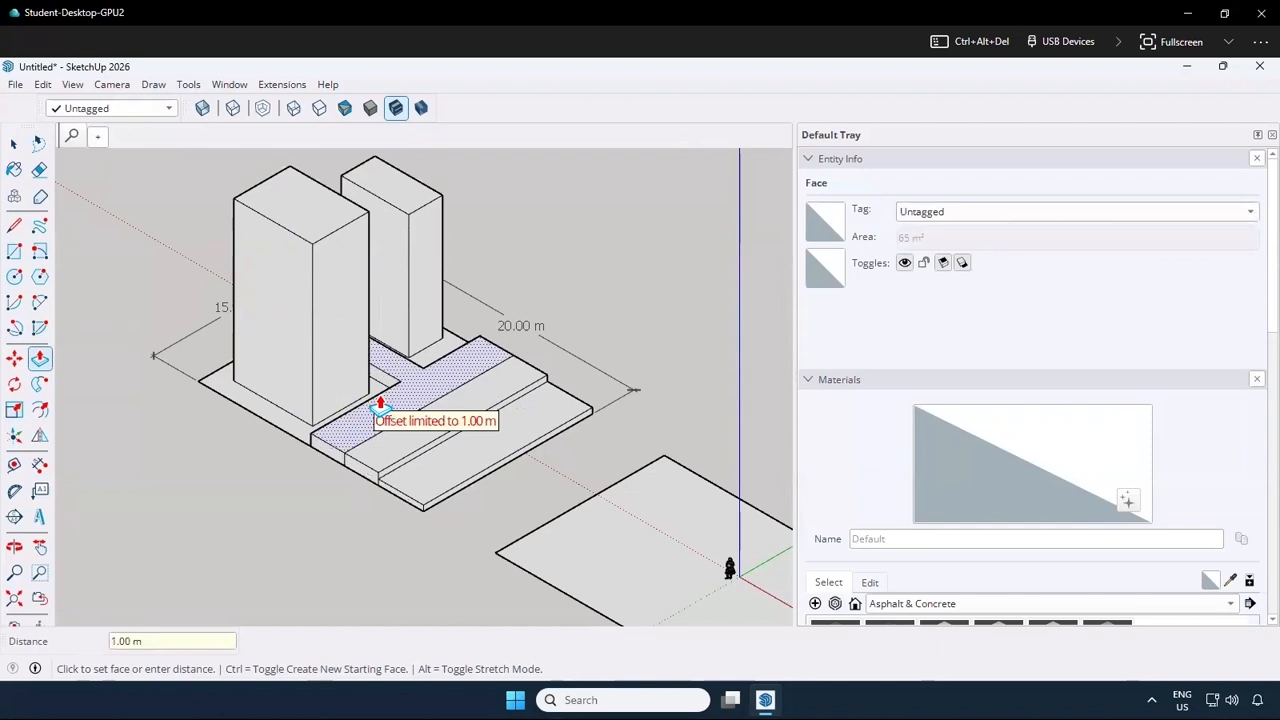
{"action": "left_click", "coordinate": [380, 405]}
{"action": "left_click", "coordinate": [372, 408]}
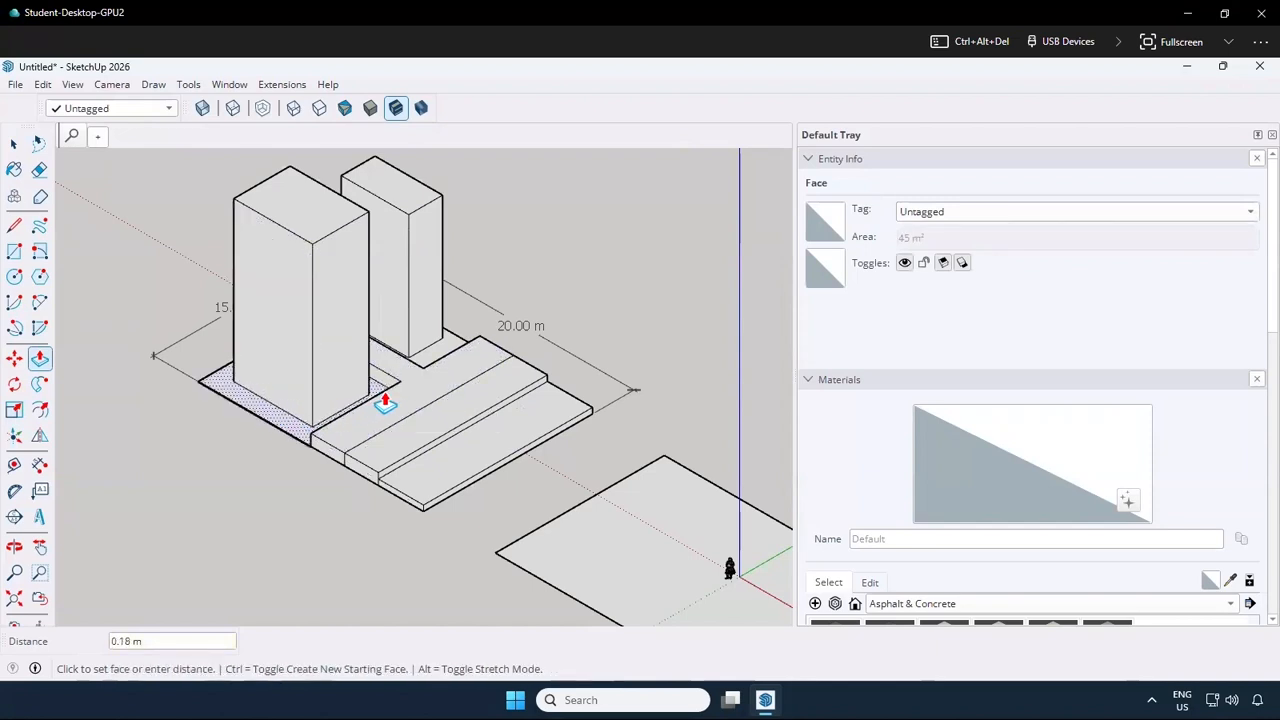
{"action": "left_click", "coordinate": [422, 368]}
{"action": "left_click", "coordinate": [493, 358]}
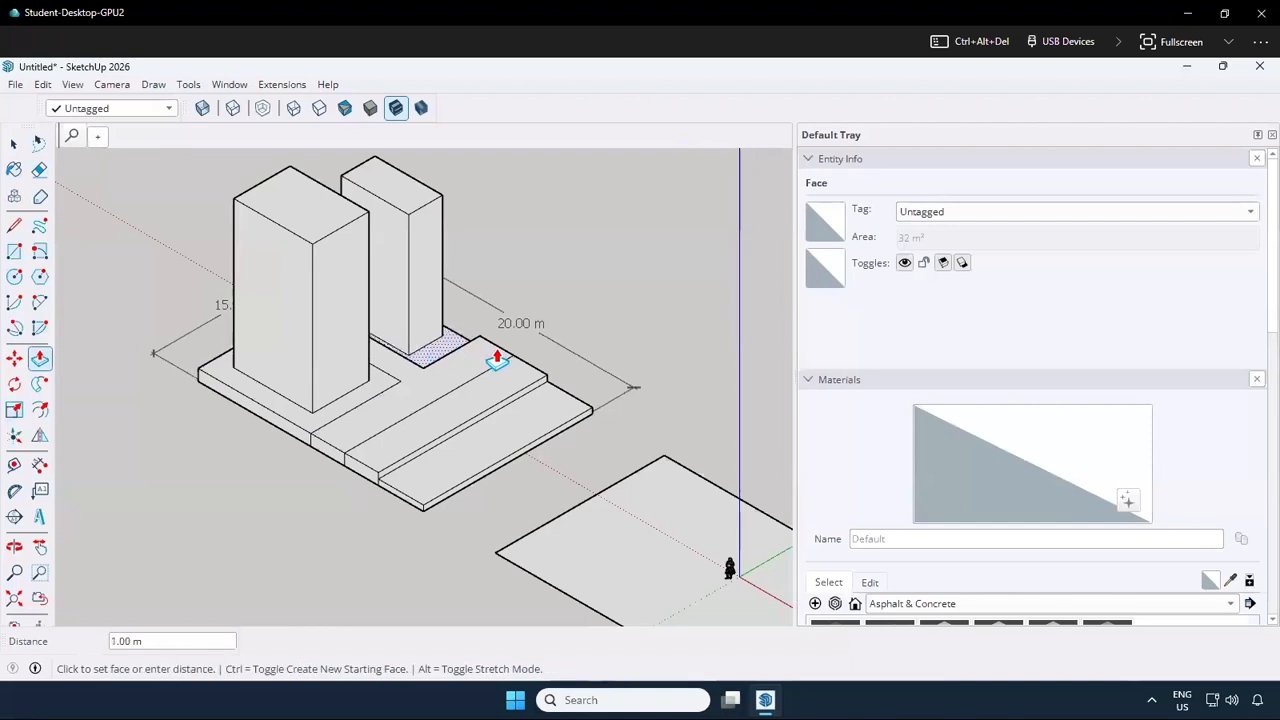
{"action": "left_click", "coordinate": [434, 471]}
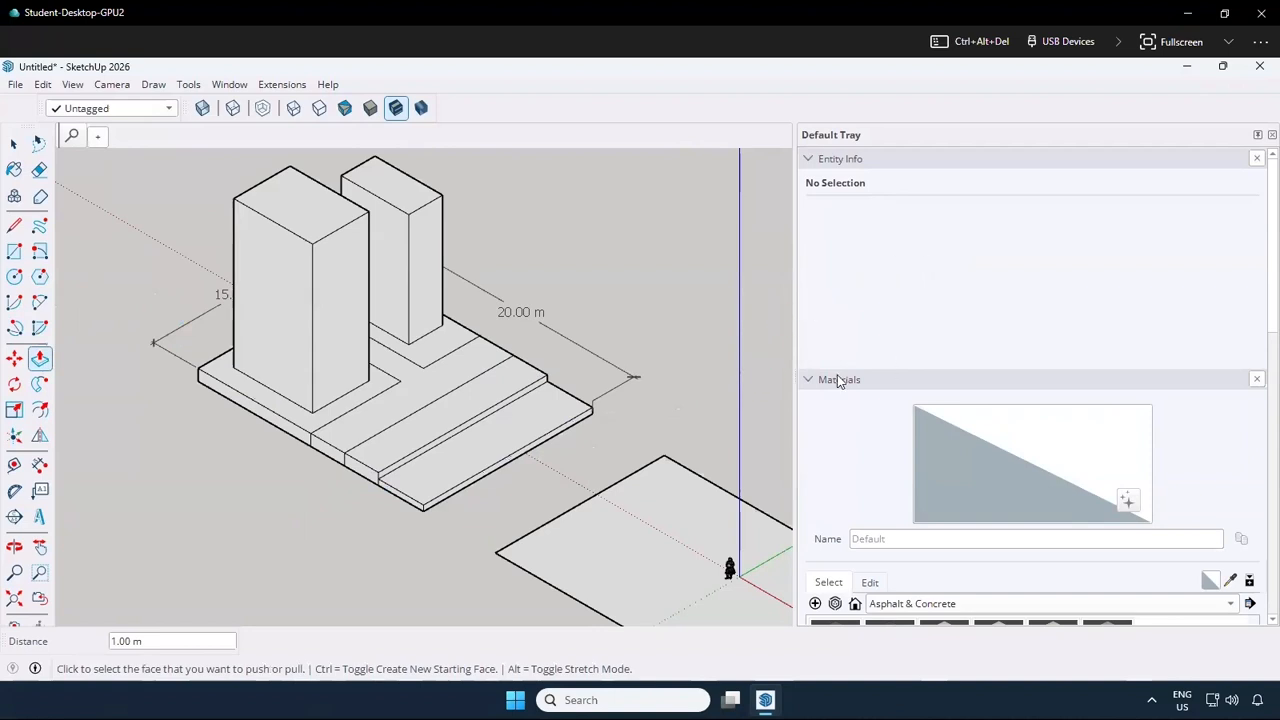
Paint the top of the 1 m high strip beside the T-shaped path with Asphalt_06_1K from Asphalt & Concrete
{"action": "scroll", "coordinate": [1112, 530], "scroll_direction": "down", "scroll_amount": 4}
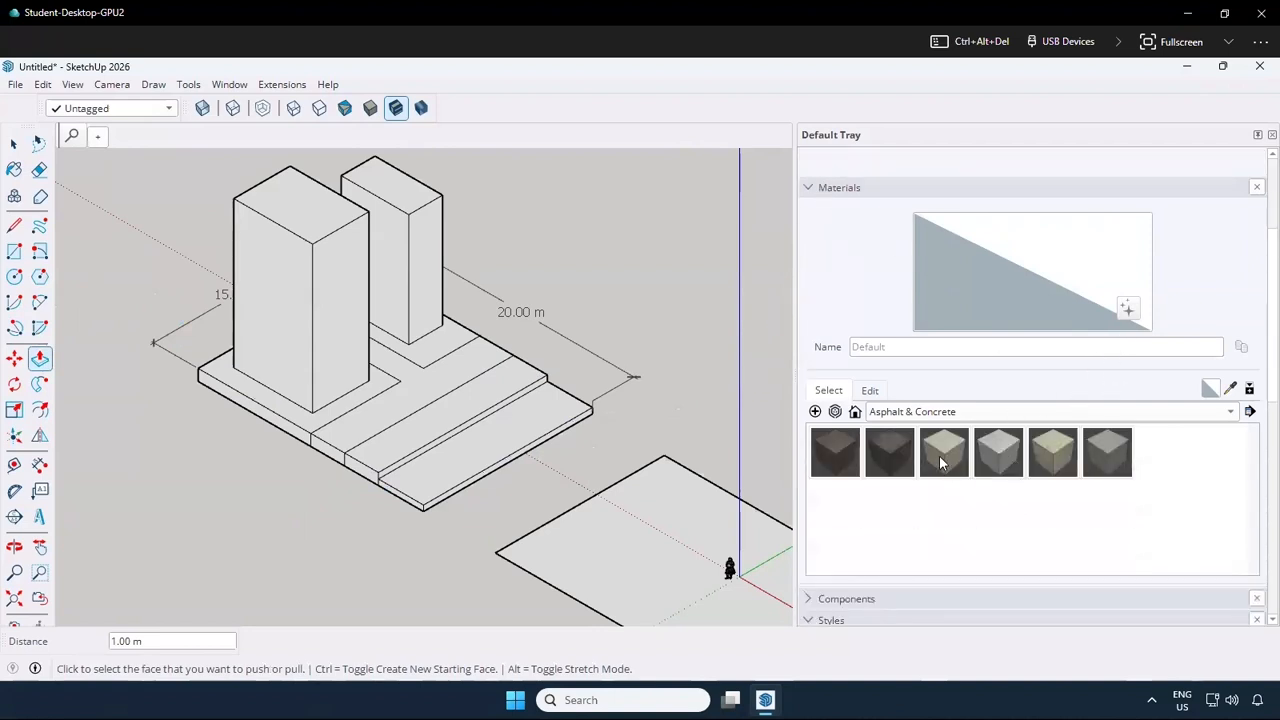
{"action": "left_click", "coordinate": [962, 413]}
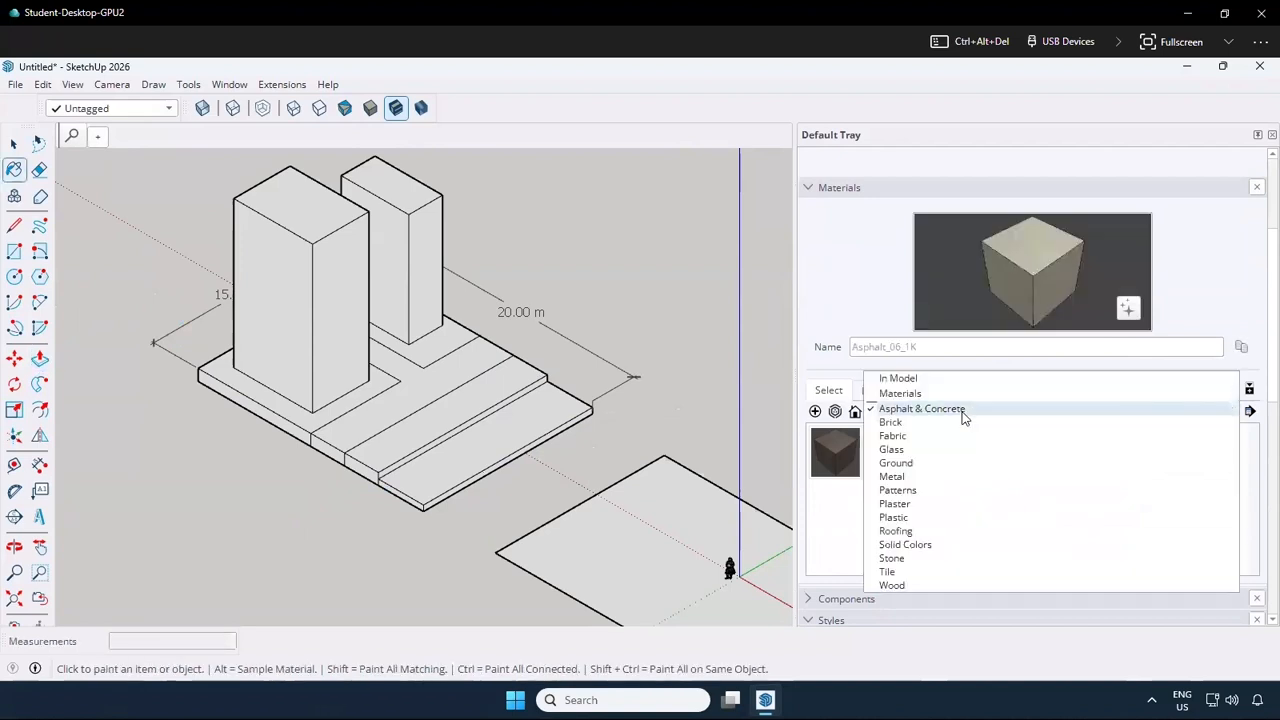
{"action": "left_click", "coordinate": [937, 409]}
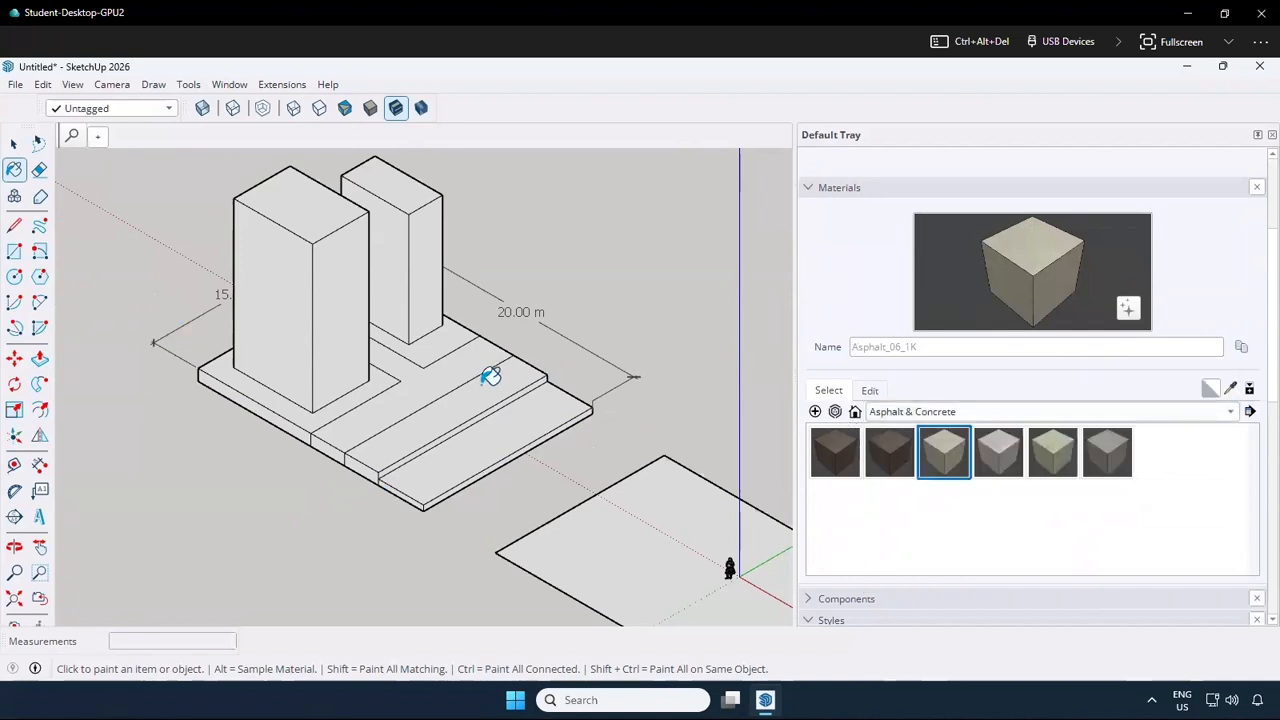
{"action": "left_click", "coordinate": [530, 379]}
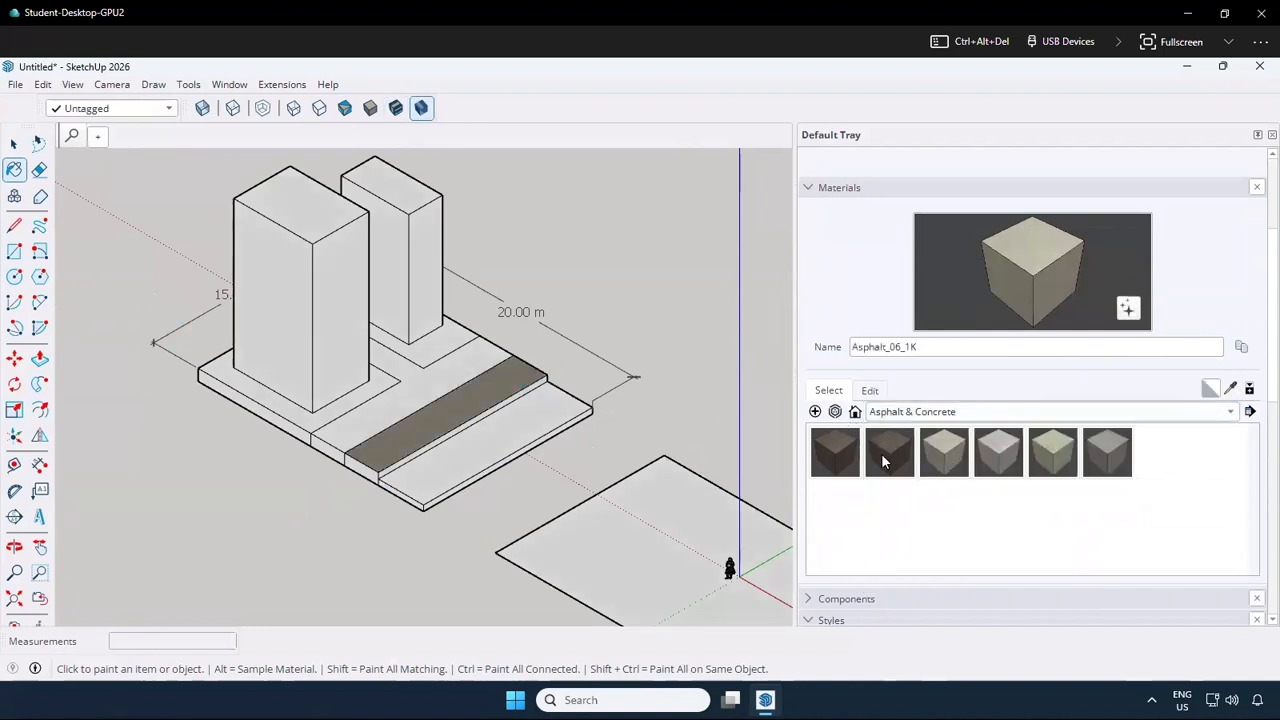
Paint the top of the lower outer strip with Asphalt_01_1K and the T-shaped path with Concrete_04_1K
{"action": "left_click", "coordinate": [812, 452]}
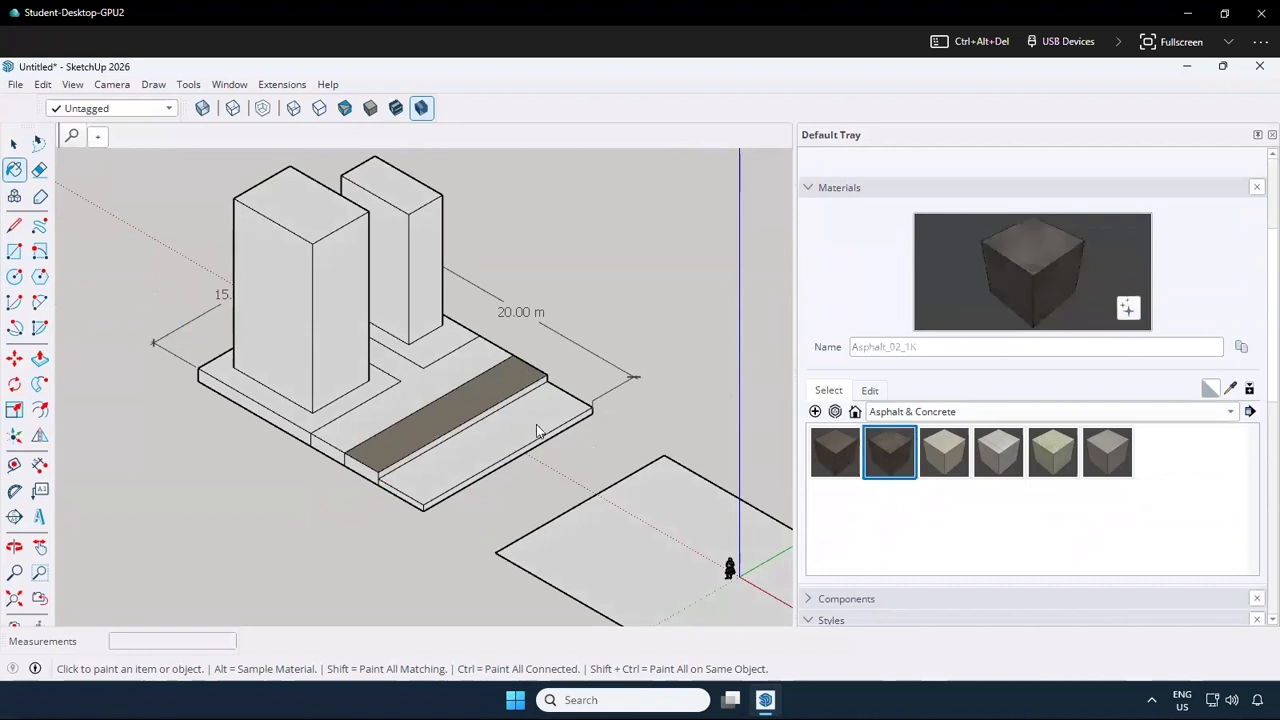
{"action": "left_click", "coordinate": [391, 474]}
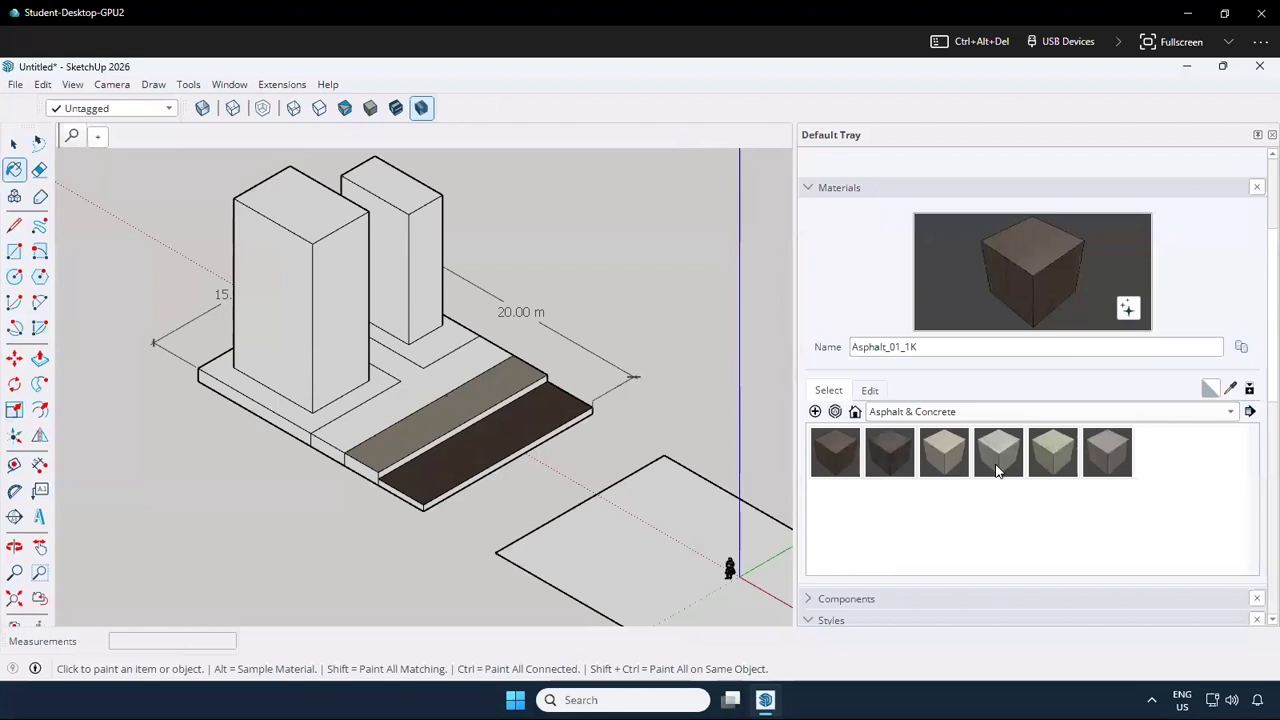
{"action": "left_click", "coordinate": [1033, 455]}
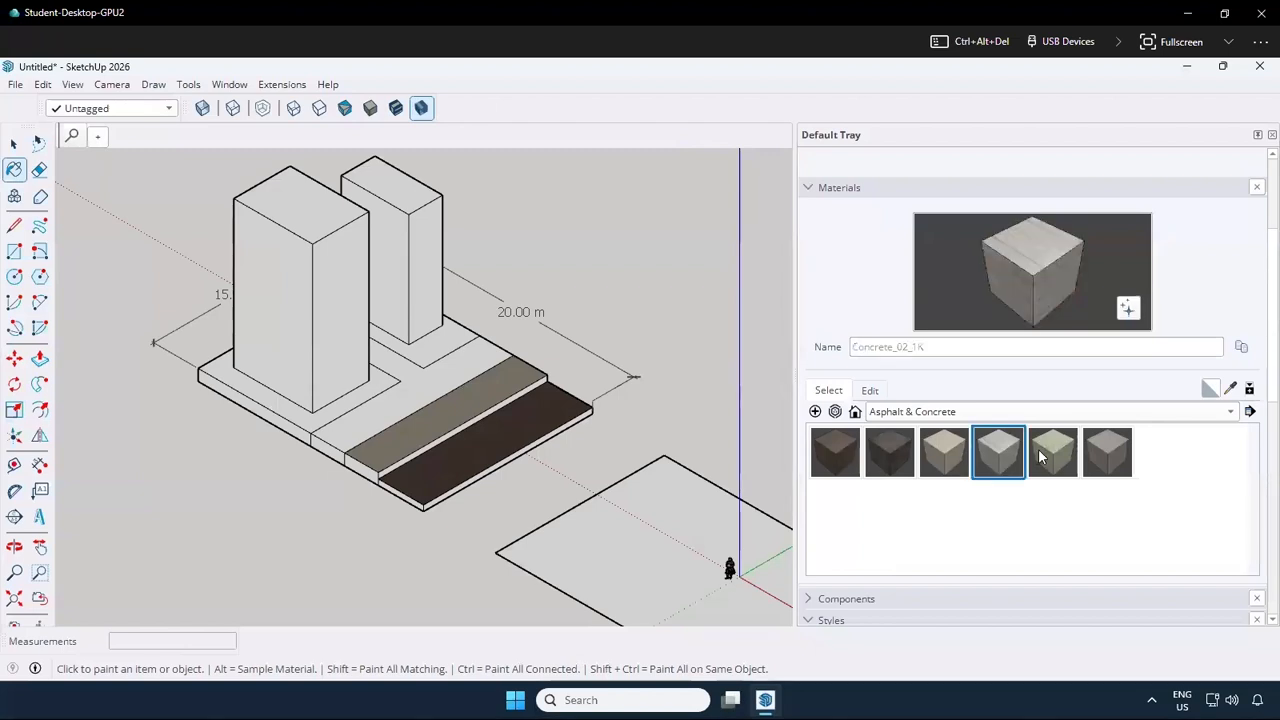
{"action": "left_click", "coordinate": [481, 364]}
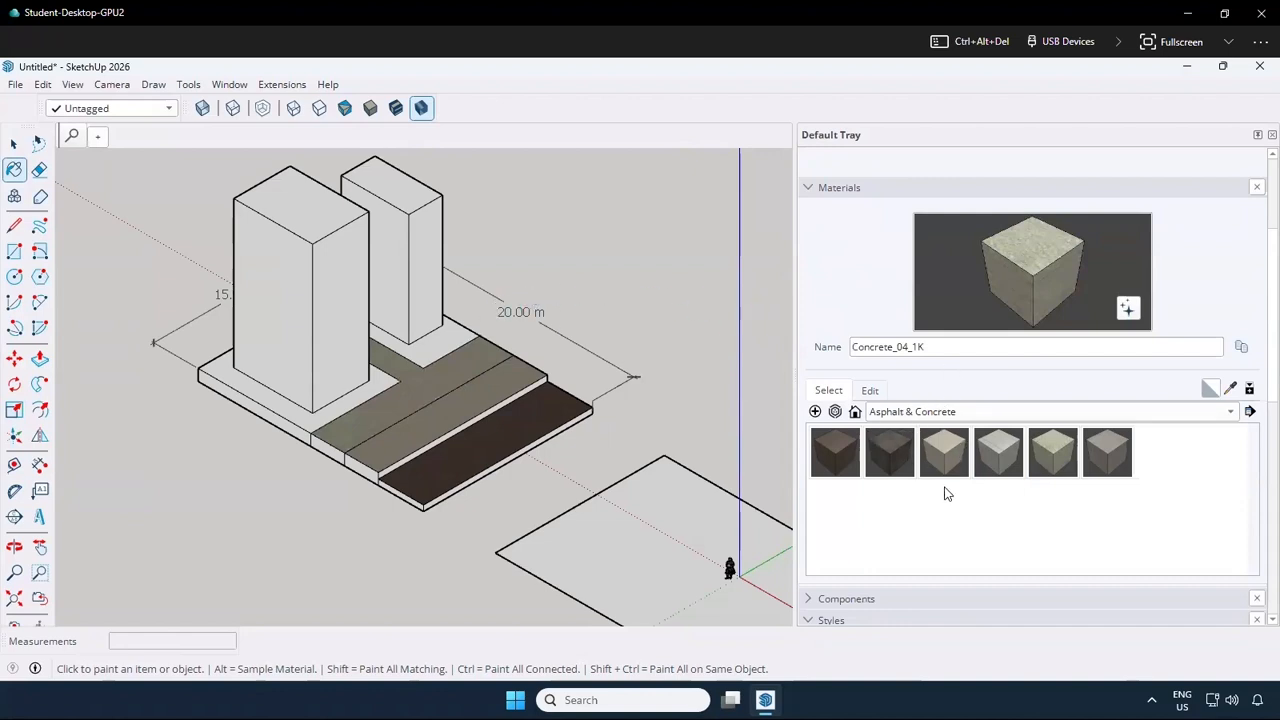
Try the Construction Documentation and HiddenLine styles, and apply the Interior Design style to the model
{"action": "scroll", "coordinate": [947, 517], "scroll_direction": "down", "scroll_amount": 9}
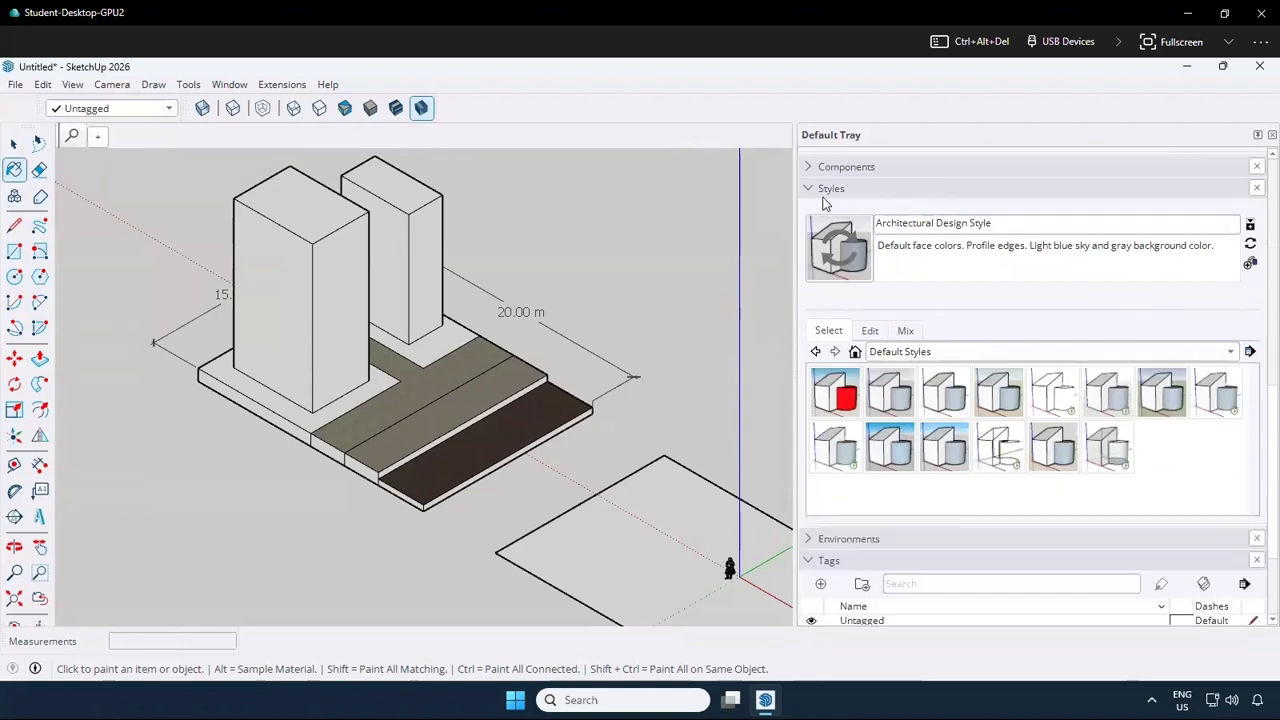
{"action": "left_click", "coordinate": [940, 405]}
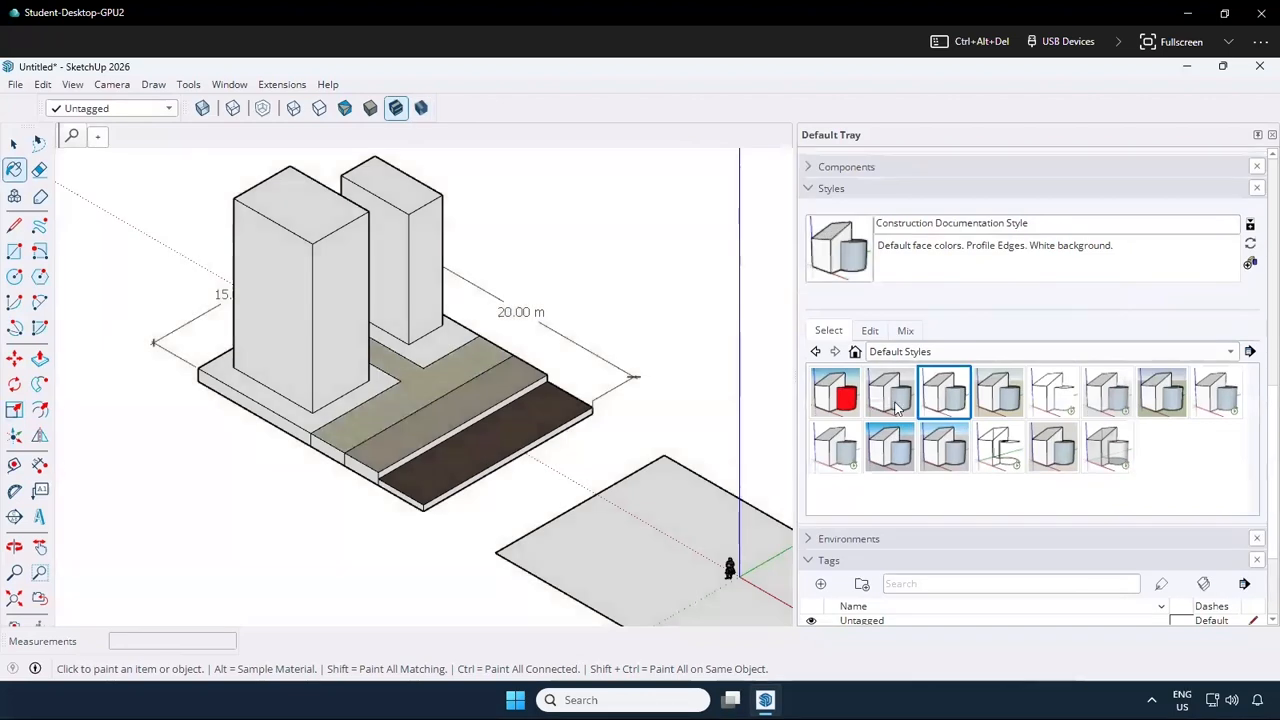
{"action": "left_click", "coordinate": [893, 402]}
{"action": "left_click", "coordinate": [1055, 410]}
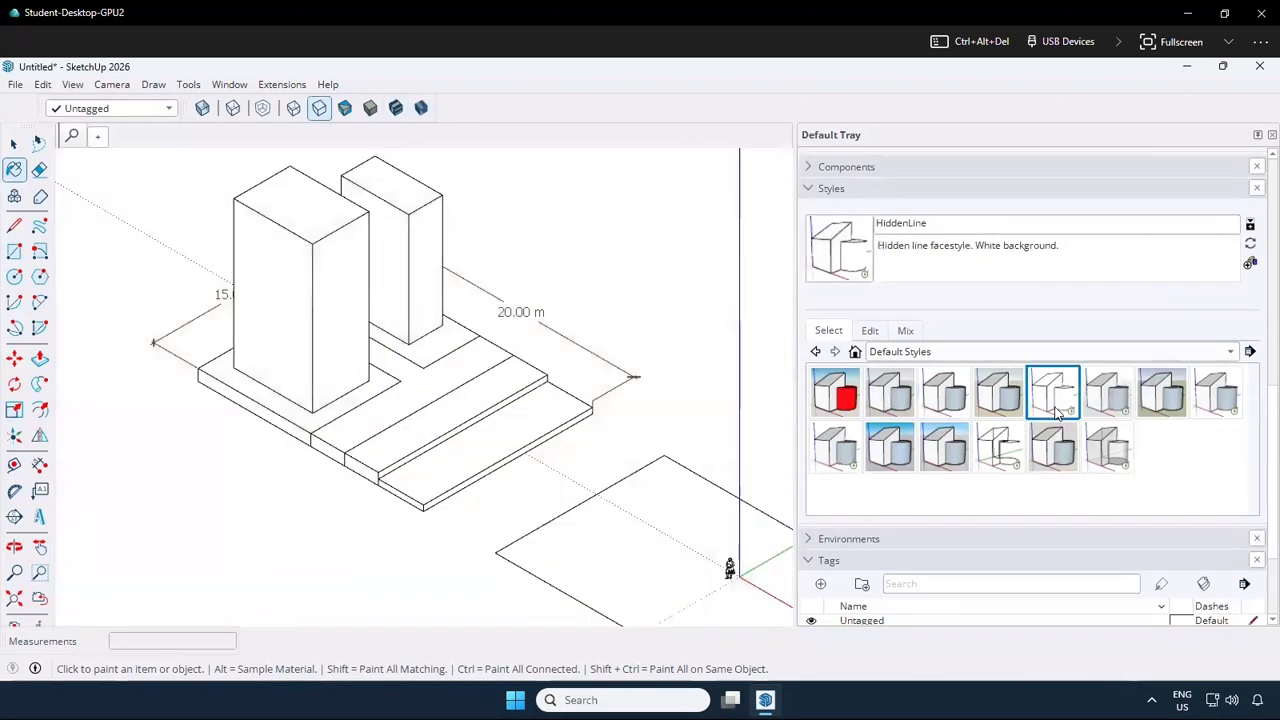
{"action": "left_click", "coordinate": [1111, 401]}
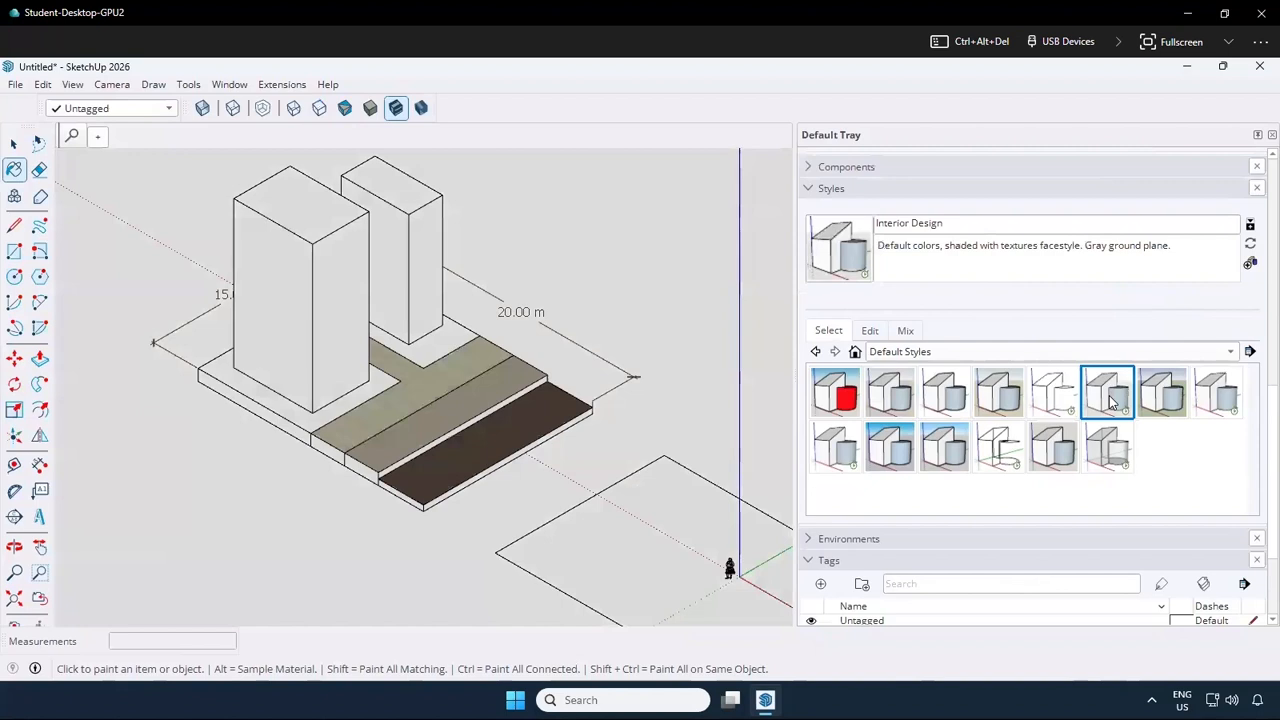
{"action": "left_click", "coordinate": [1143, 356]}
{"action": "left_click", "coordinate": [1203, 492]}
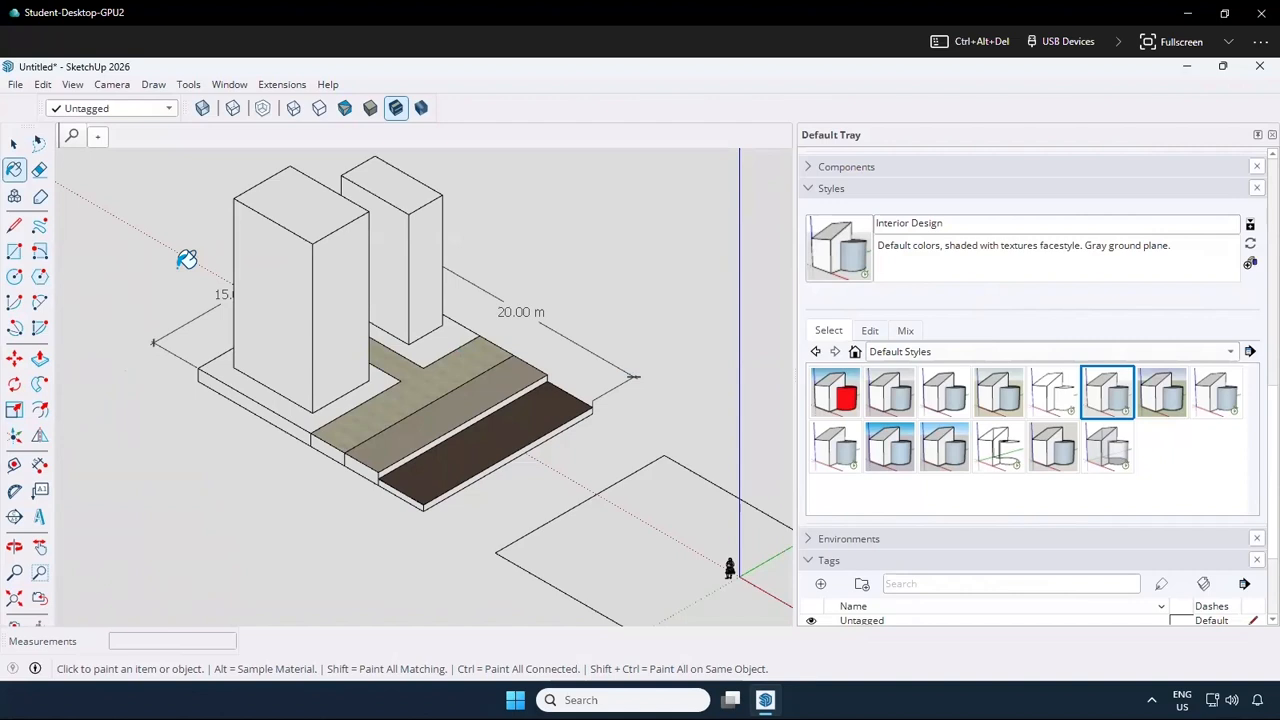
Offset the outline of the strip between the T-shaped path and the dark outer strip inward by 0.25 m
{"action": "key", "text": "t"}
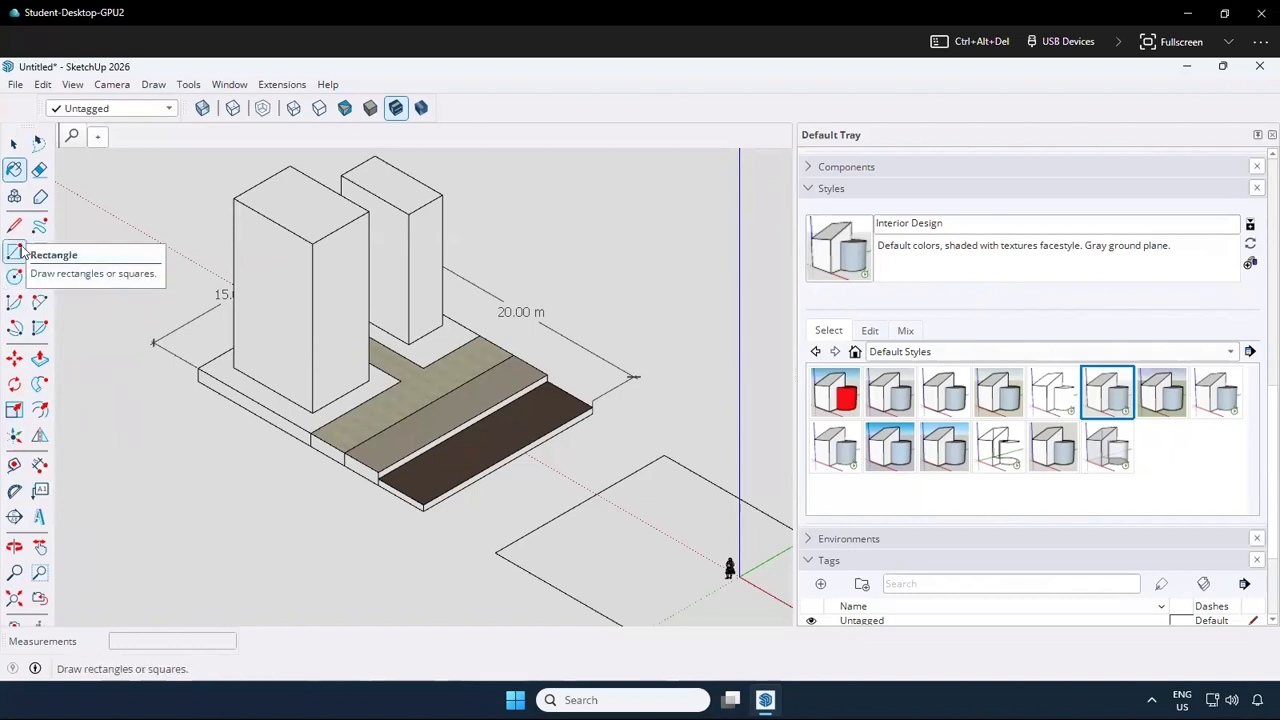
{"action": "left_click", "coordinate": [40, 412]}
{"action": "left_click", "coordinate": [486, 401]}
{"action": "scroll", "coordinate": [466, 405], "scroll_direction": "up", "scroll_amount": 3}
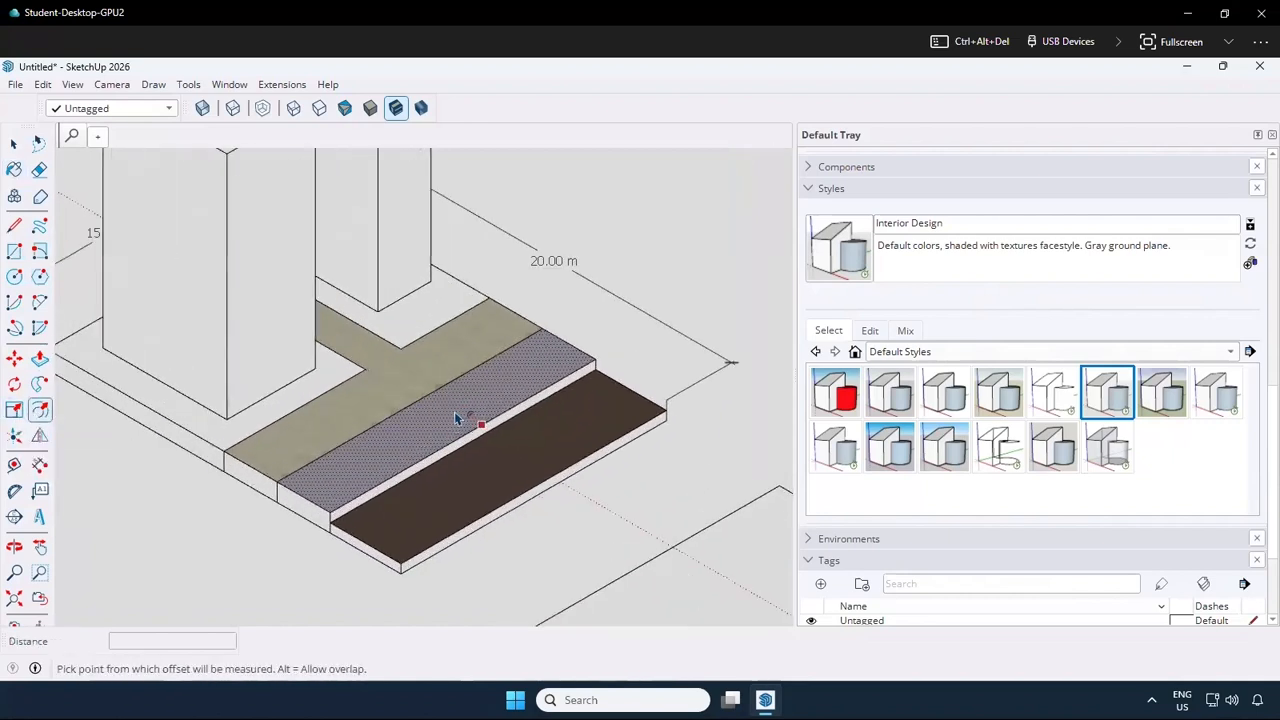
{"action": "scroll", "coordinate": [455, 418], "scroll_direction": "up", "scroll_amount": 2}
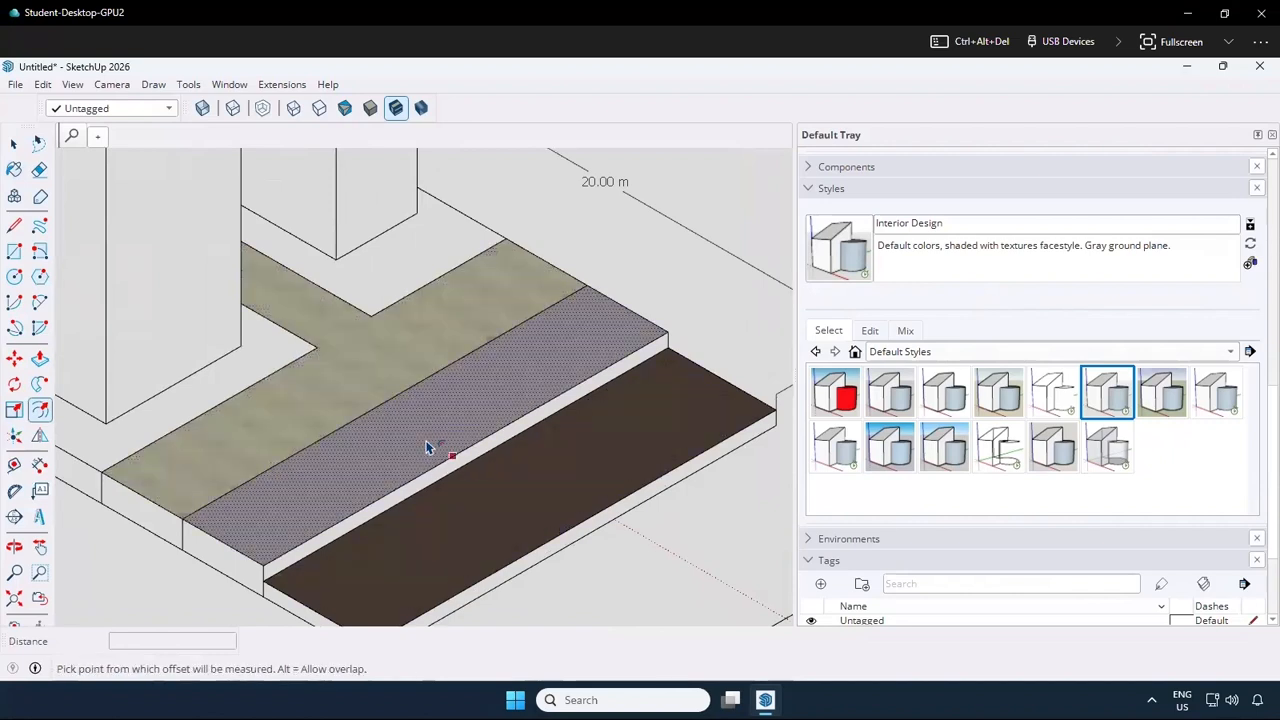
{"action": "left_click", "coordinate": [450, 455]}
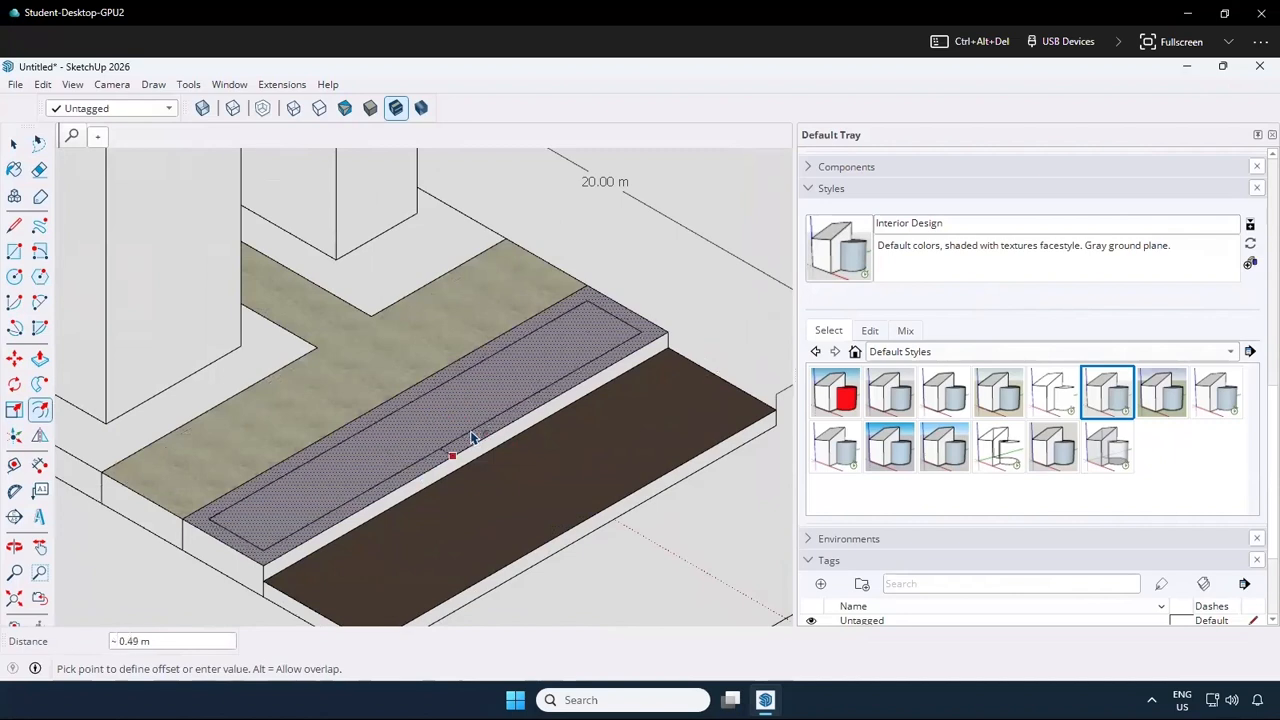
{"action": "type", "text": ".25"}
{"action": "key", "text": "Return"}
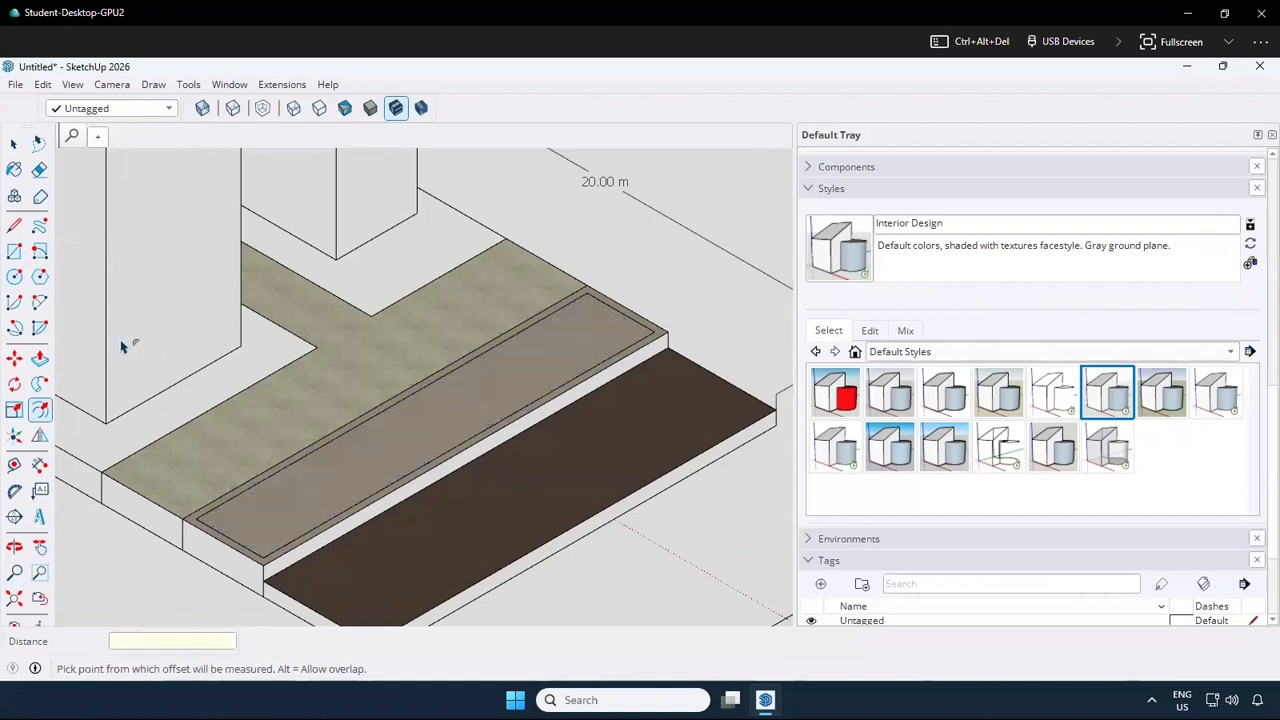
Push/Pull the 0.25 m border of the strip between the T-shaped path and the dark outer strip up by 0.15 m
{"action": "key", "text": "p"}
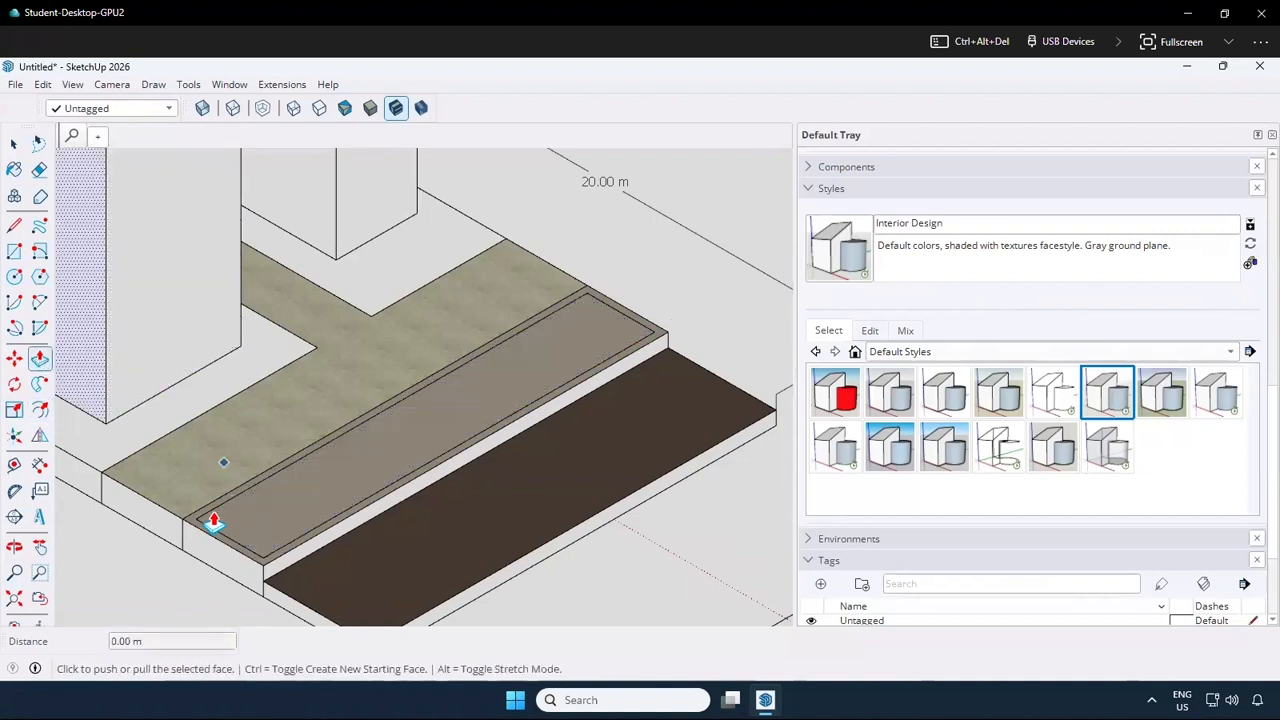
{"action": "scroll", "coordinate": [208, 520], "scroll_direction": "up", "scroll_amount": 4}
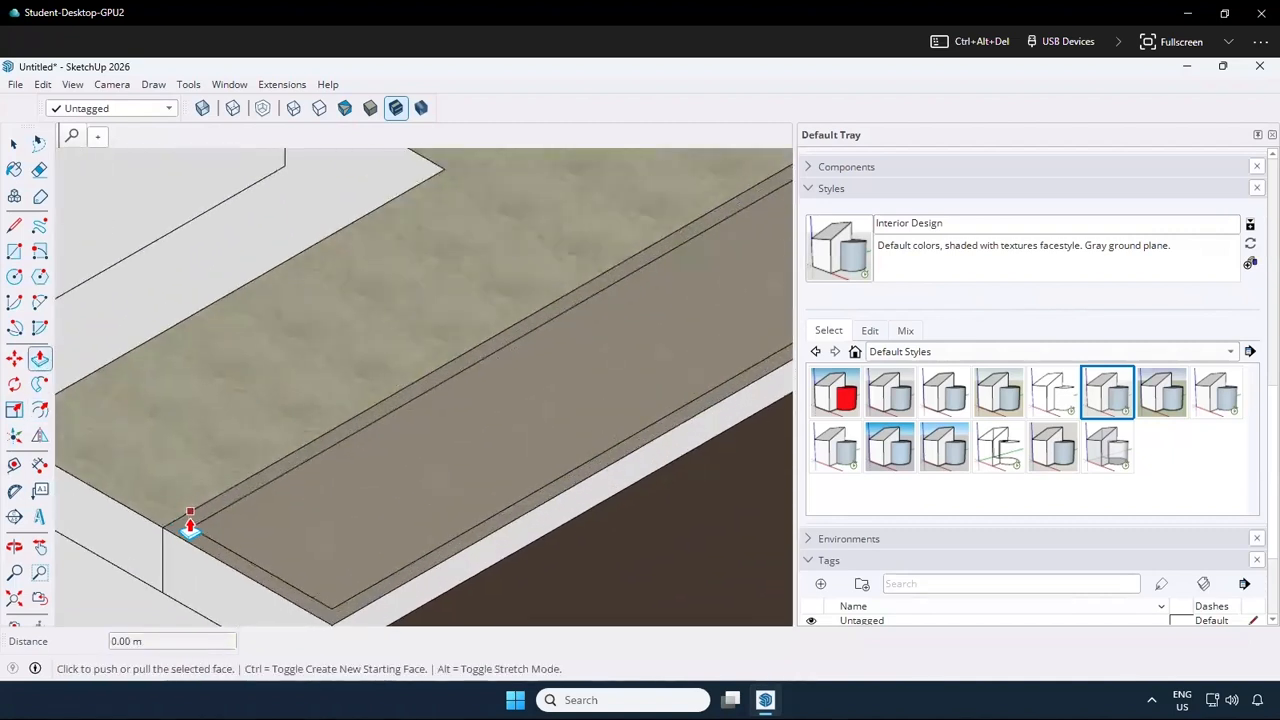
{"action": "scroll", "coordinate": [190, 527], "scroll_direction": "up", "scroll_amount": 2}
{"action": "left_click", "coordinate": [191, 523]}
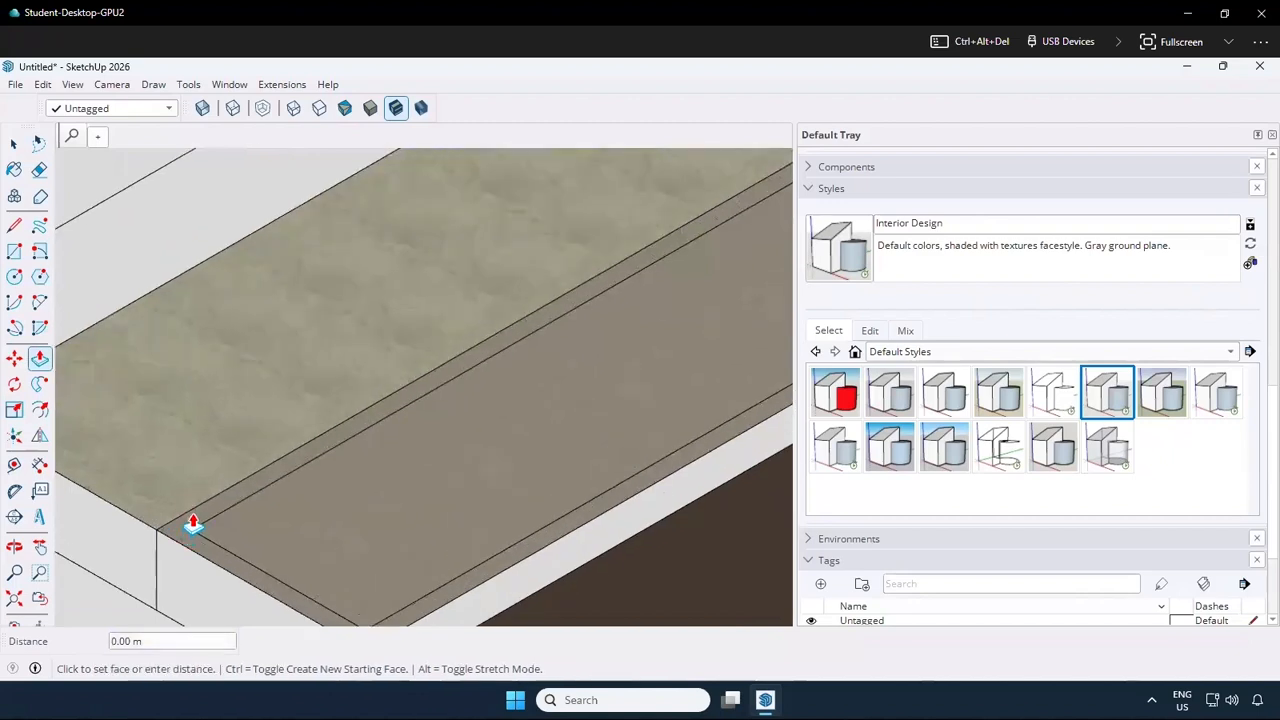
{"action": "key", "text": "Escape"}
{"action": "left_click", "coordinate": [180, 527]}
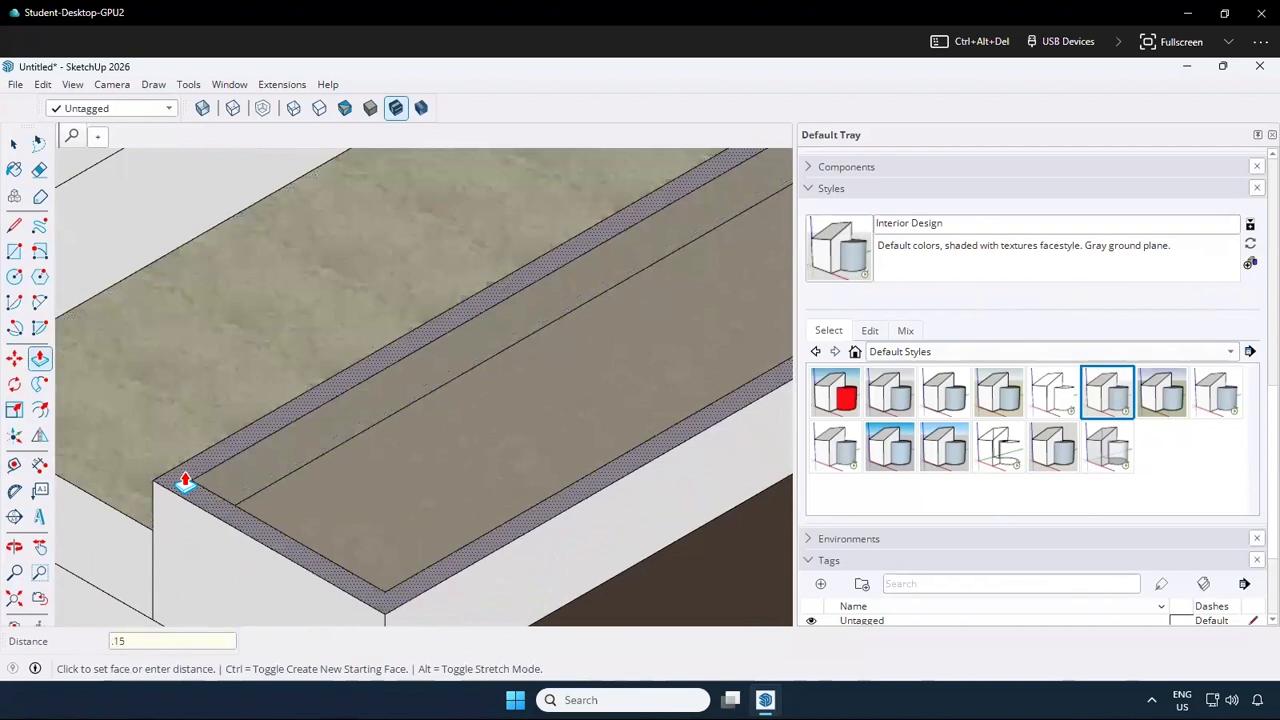
{"action": "key", "text": "Return"}
{"action": "scroll", "coordinate": [248, 458], "scroll_direction": "down", "scroll_amount": 2}
{"action": "scroll", "coordinate": [476, 511], "scroll_direction": "down", "scroll_amount": 1}
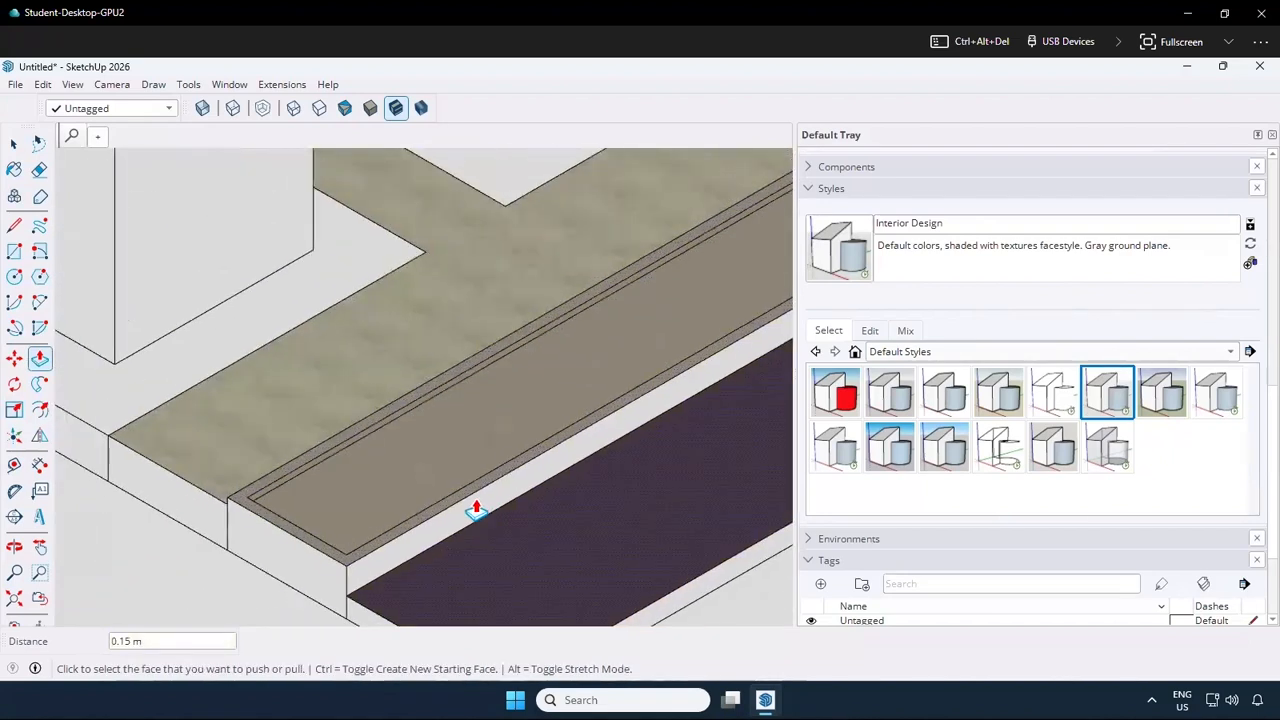
{"action": "scroll", "coordinate": [476, 511], "scroll_direction": "down", "scroll_amount": 1}
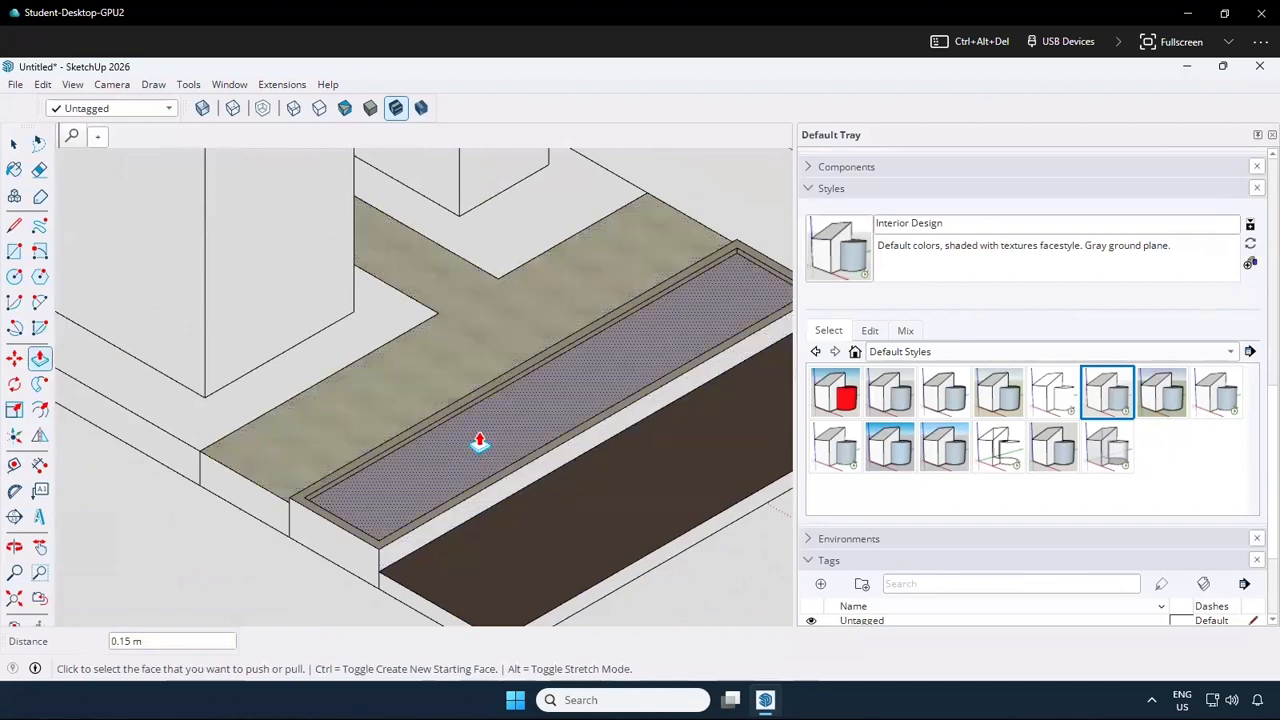
Paint the recessed surface inside the raised border with Soil_04_1K from the Ground materials
{"action": "scroll", "coordinate": [967, 449], "scroll_direction": "down", "scroll_amount": 3}
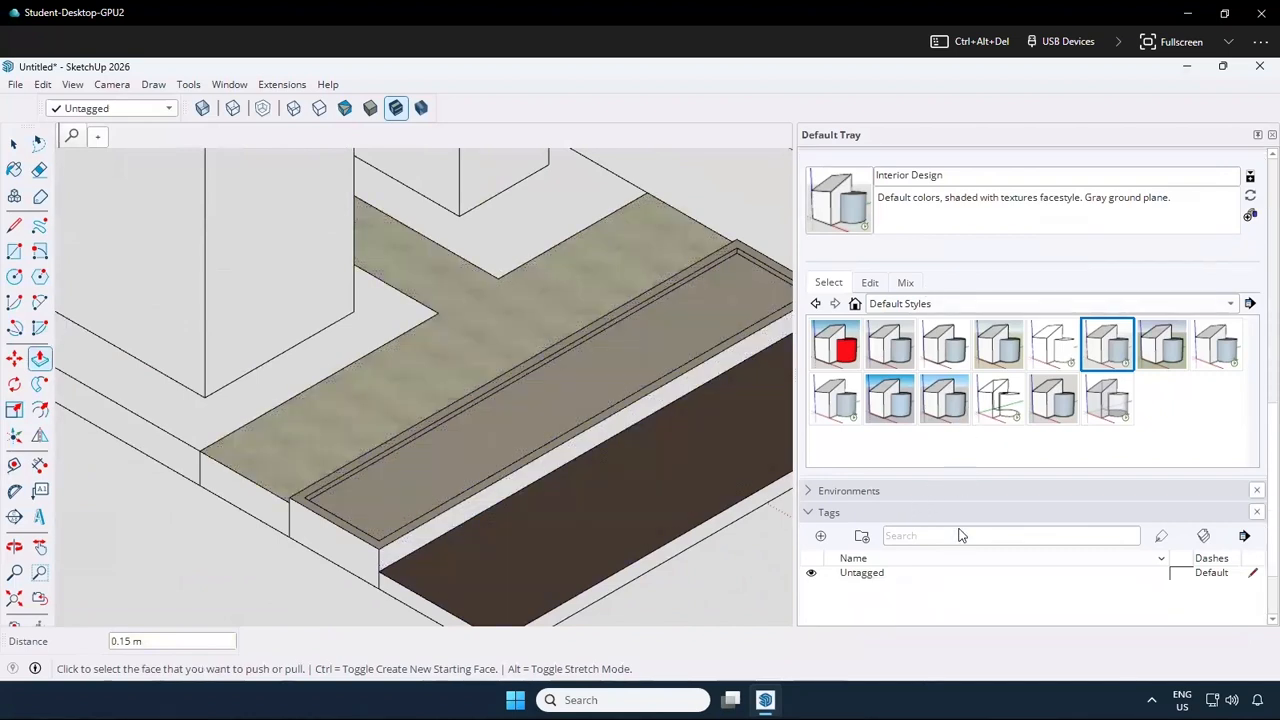
{"action": "scroll", "coordinate": [928, 382], "scroll_direction": "up", "scroll_amount": 10}
{"action": "left_click", "coordinate": [940, 364]}
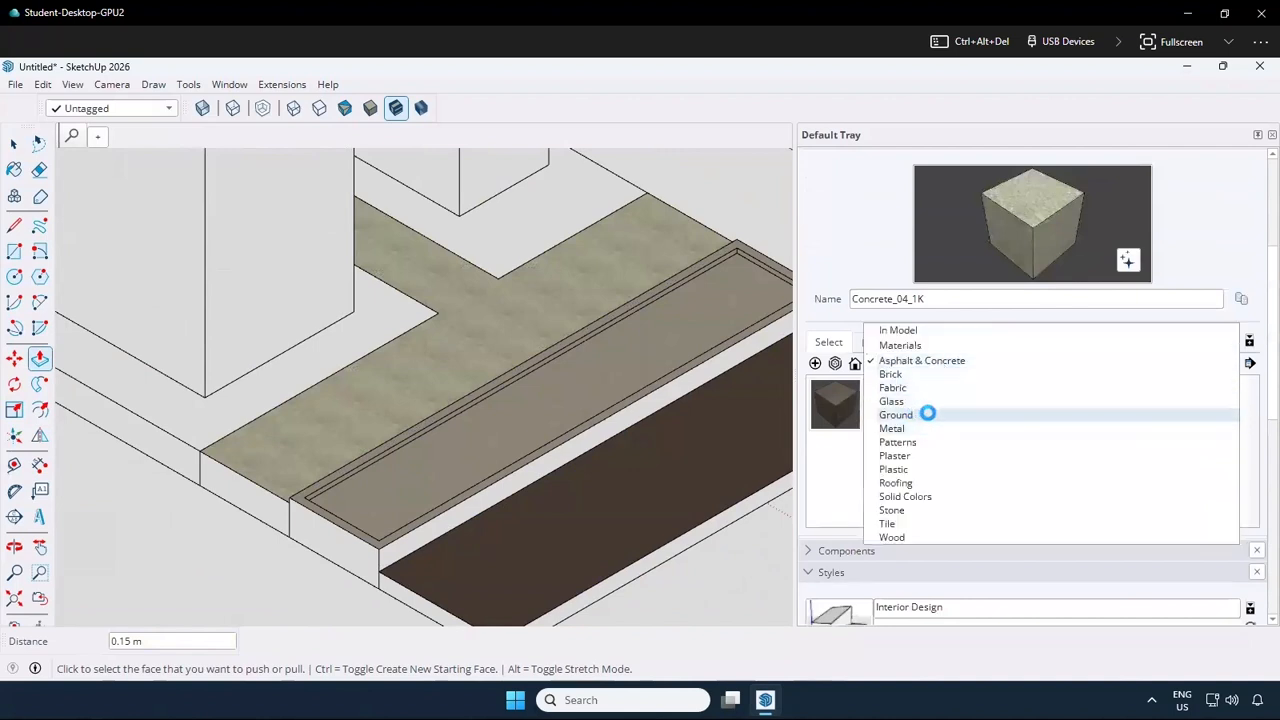
{"action": "left_click", "coordinate": [928, 414]}
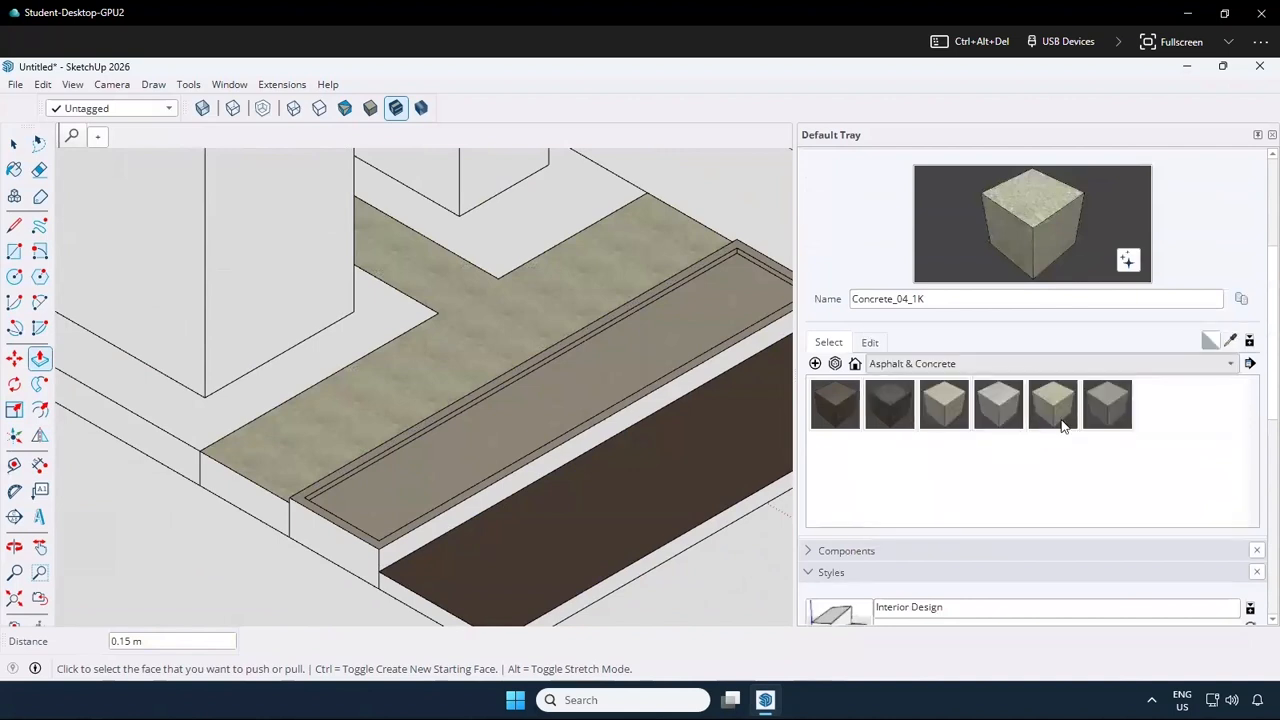
{"action": "left_click", "coordinate": [645, 350]}
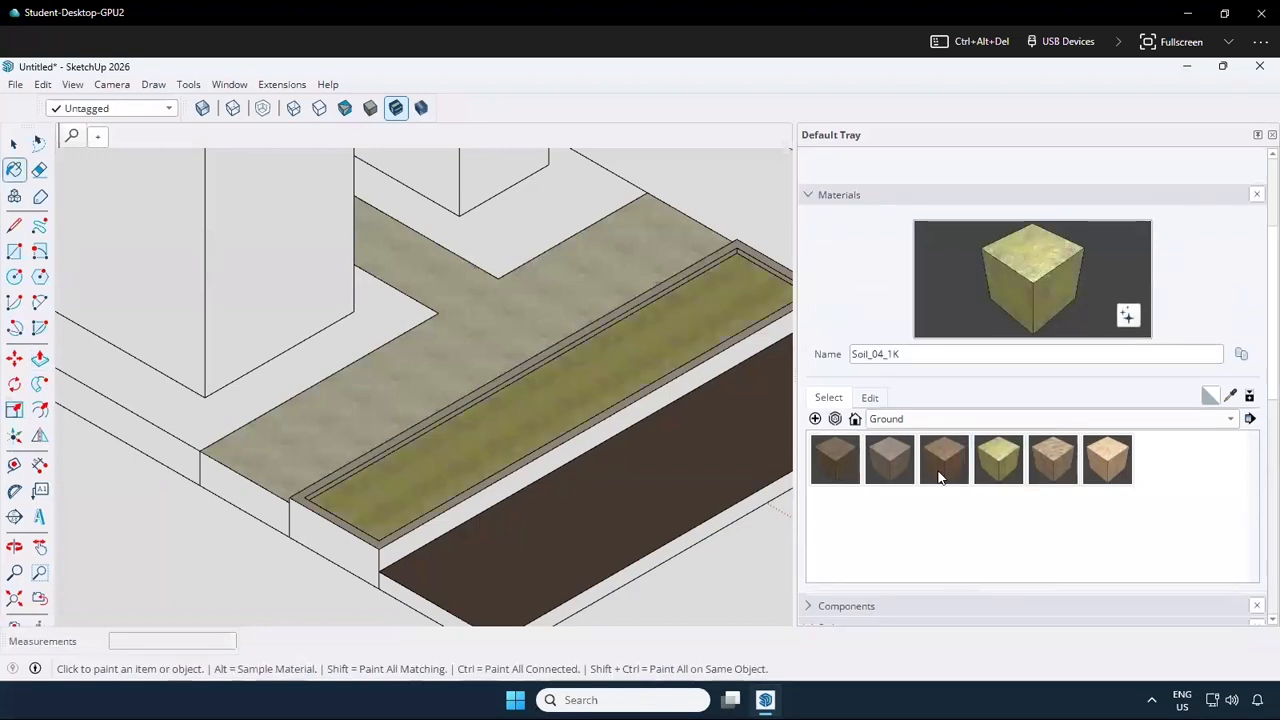
Paint the top of the raised border with Brick_10_1K from the Brick materials
{"action": "left_click", "coordinate": [978, 420]}
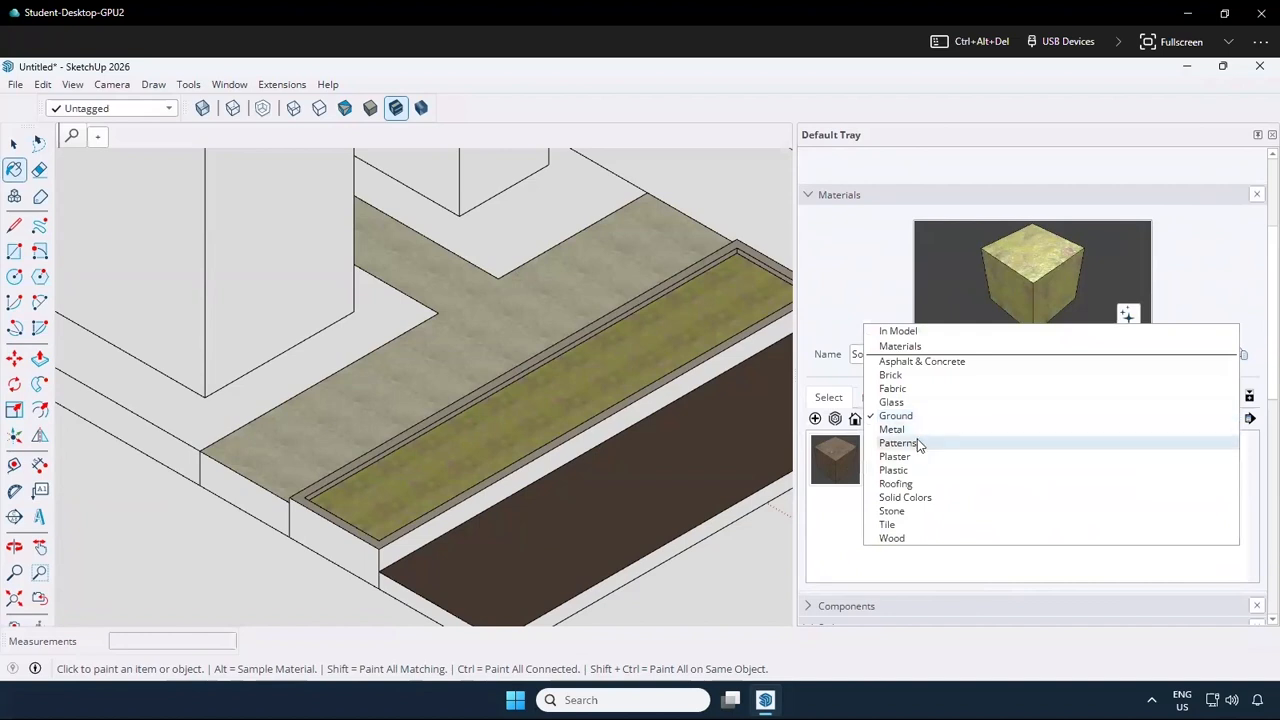
{"action": "left_click", "coordinate": [903, 388]}
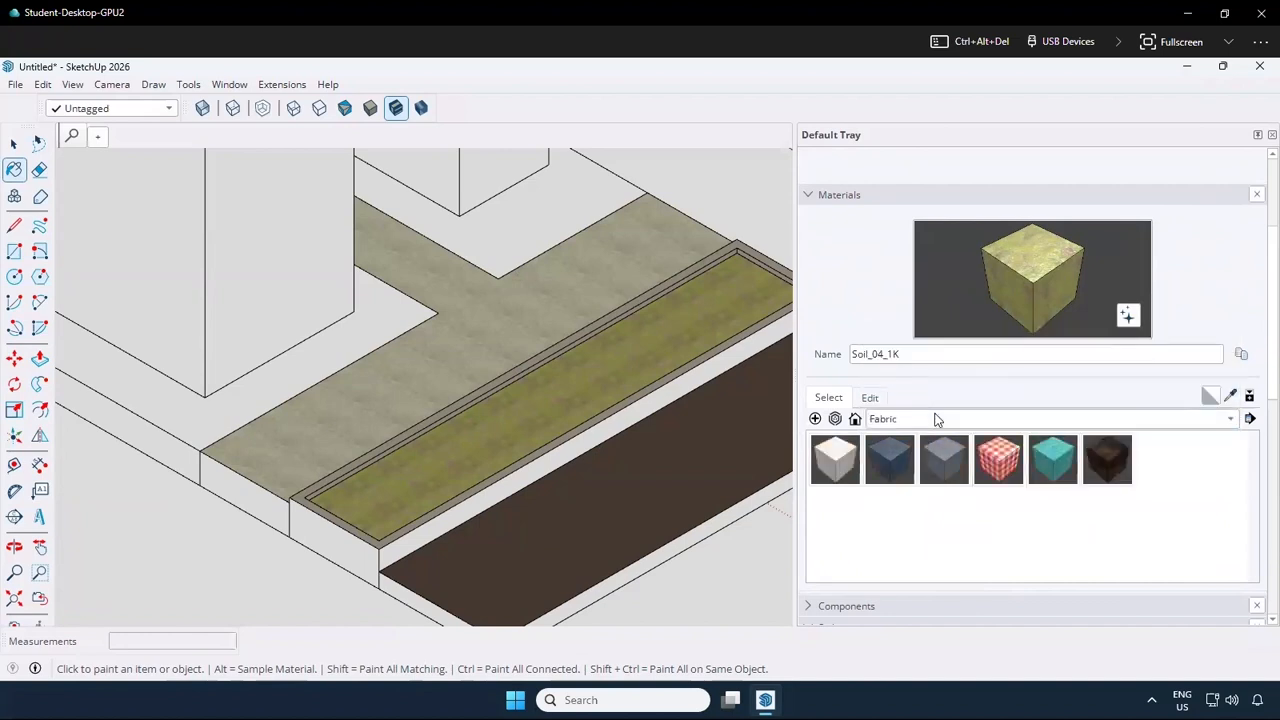
{"action": "left_click", "coordinate": [936, 418]}
{"action": "left_click", "coordinate": [913, 401]}
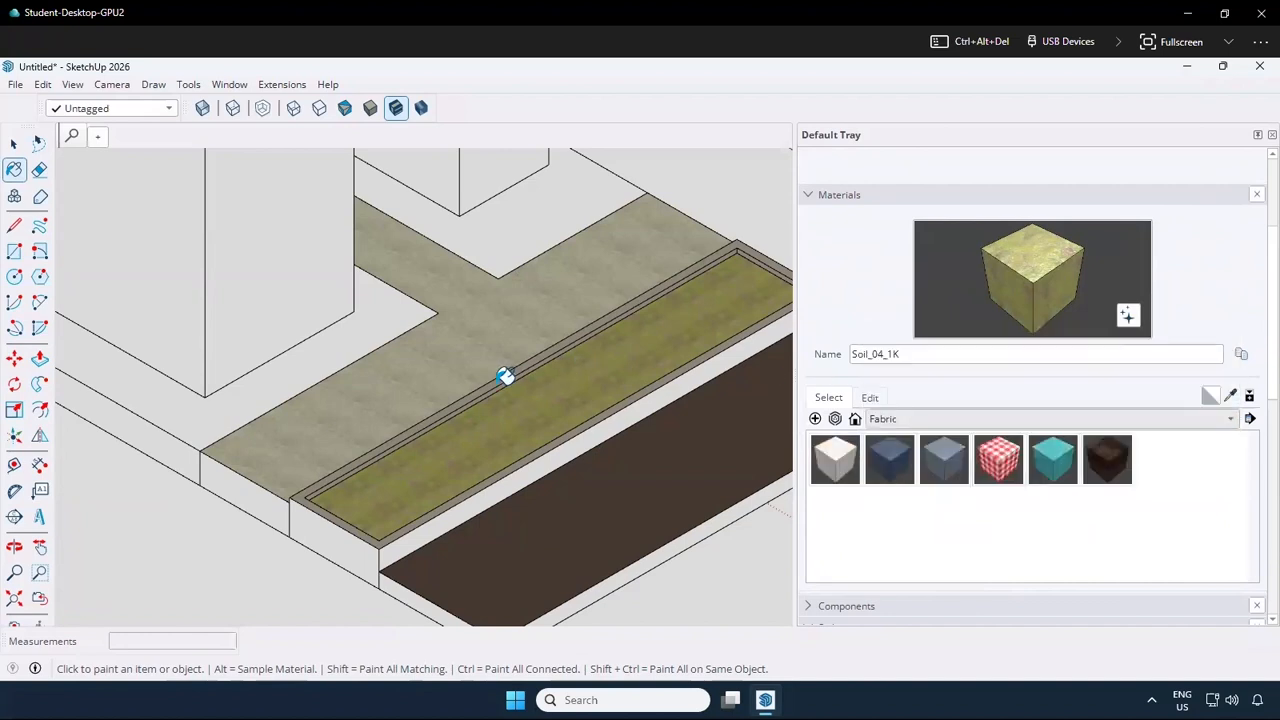
{"action": "scroll", "coordinate": [473, 383], "scroll_direction": "up", "scroll_amount": 2}
{"action": "scroll", "coordinate": [473, 383], "scroll_direction": "up", "scroll_amount": 4}
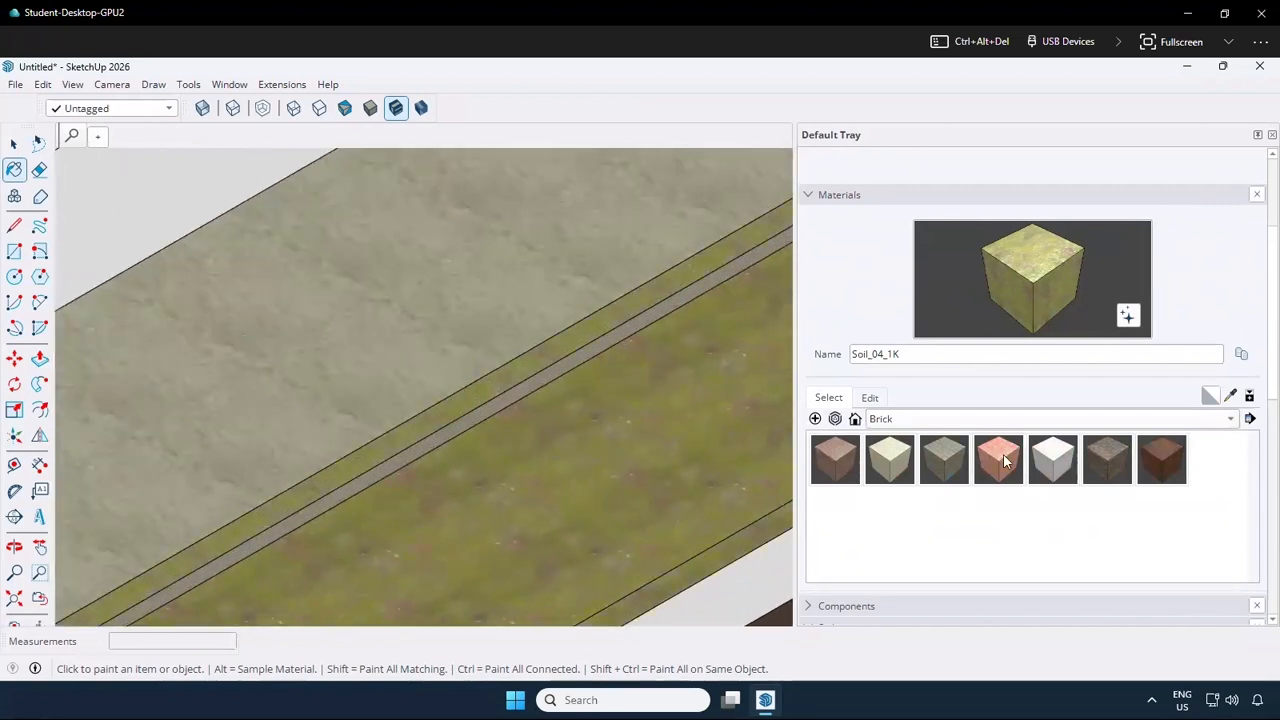
{"action": "left_click", "coordinate": [985, 457]}
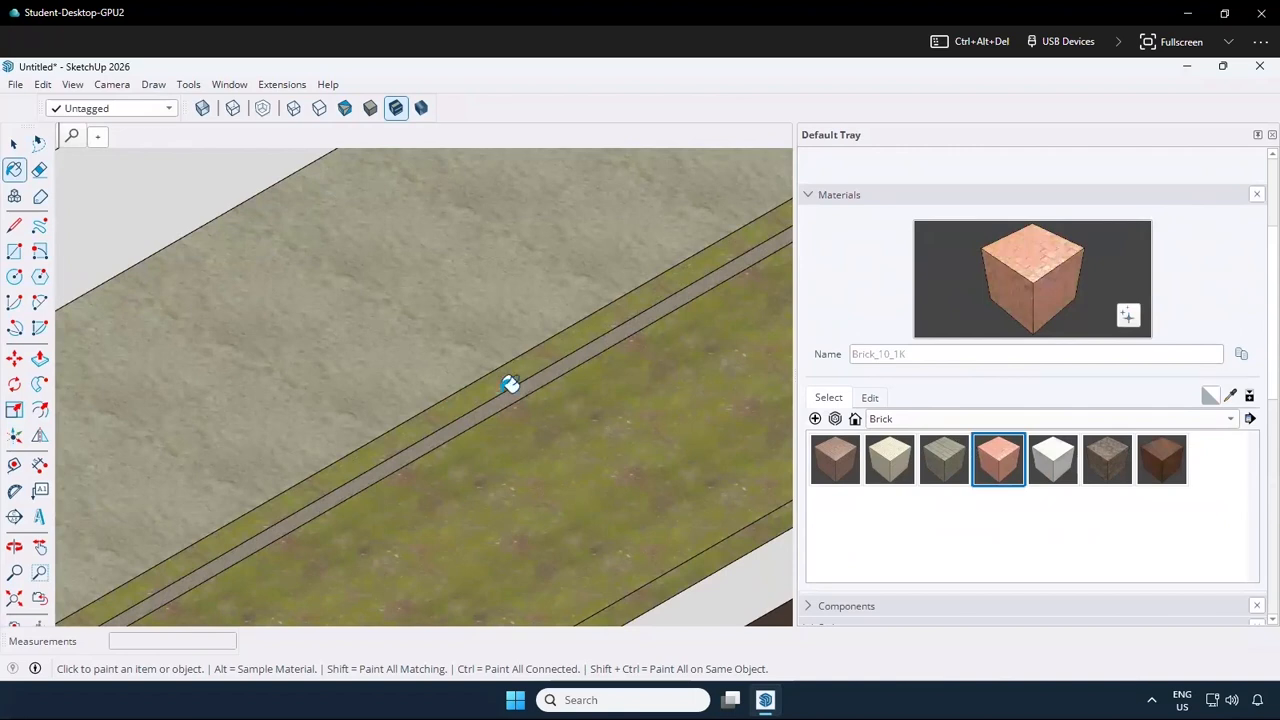
{"action": "left_click", "coordinate": [507, 389]}
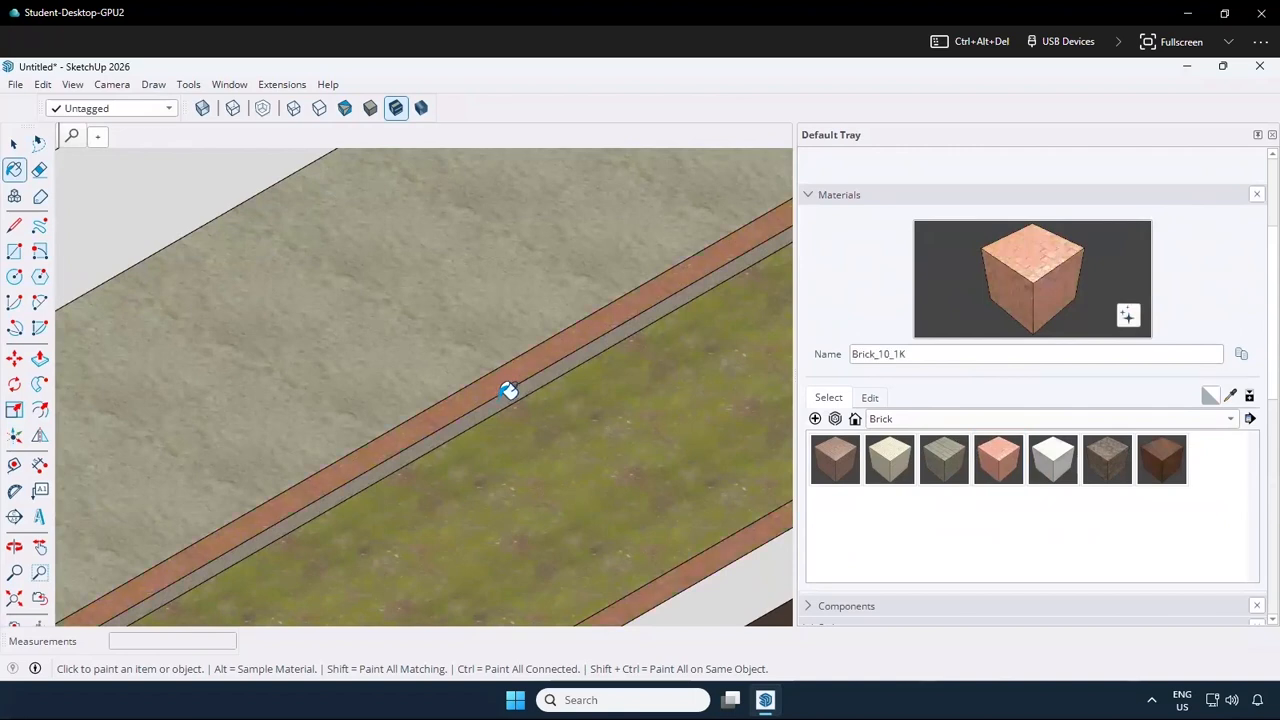
Paint the inner side faces of the raised border and its narrow face along the T-shaped path with Brick_10_1K
{"action": "scroll", "coordinate": [476, 399], "scroll_direction": "down", "scroll_amount": 2}
{"action": "scroll", "coordinate": [577, 380], "scroll_direction": "down", "scroll_amount": 2}
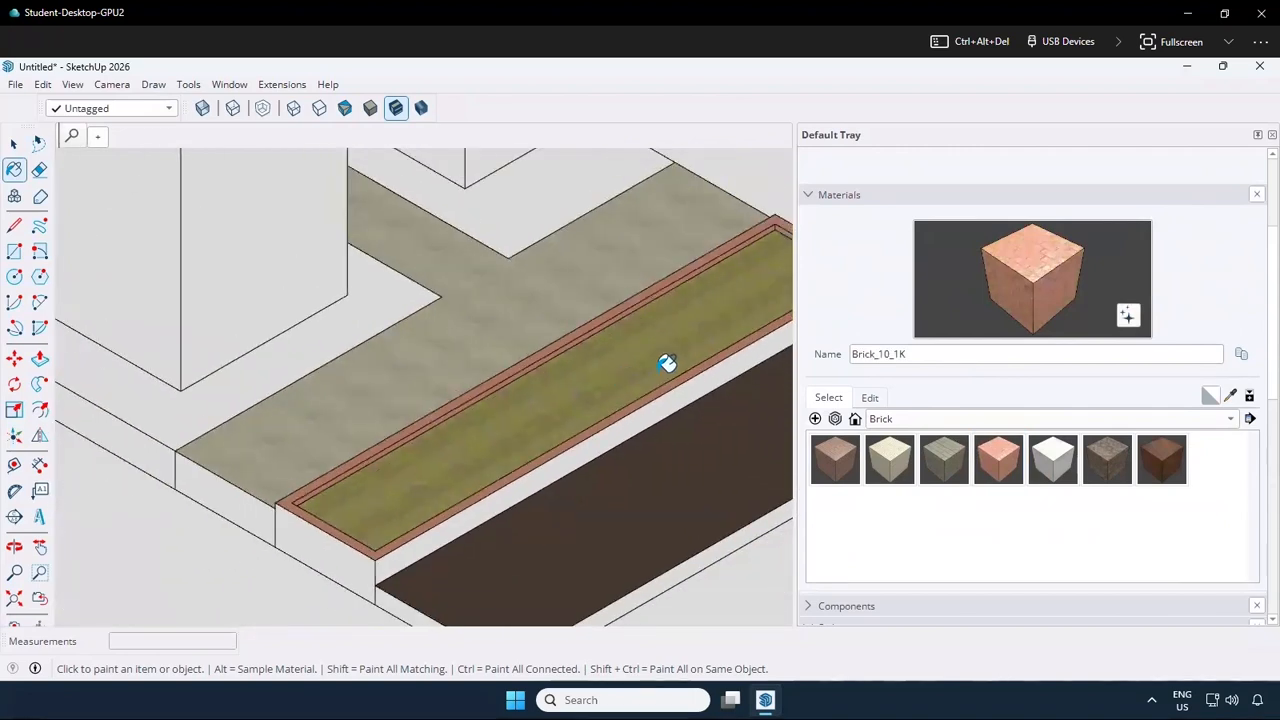
{"action": "scroll", "coordinate": [700, 258], "scroll_direction": "up", "scroll_amount": 2}
{"action": "scroll", "coordinate": [700, 258], "scroll_direction": "down", "scroll_amount": 2}
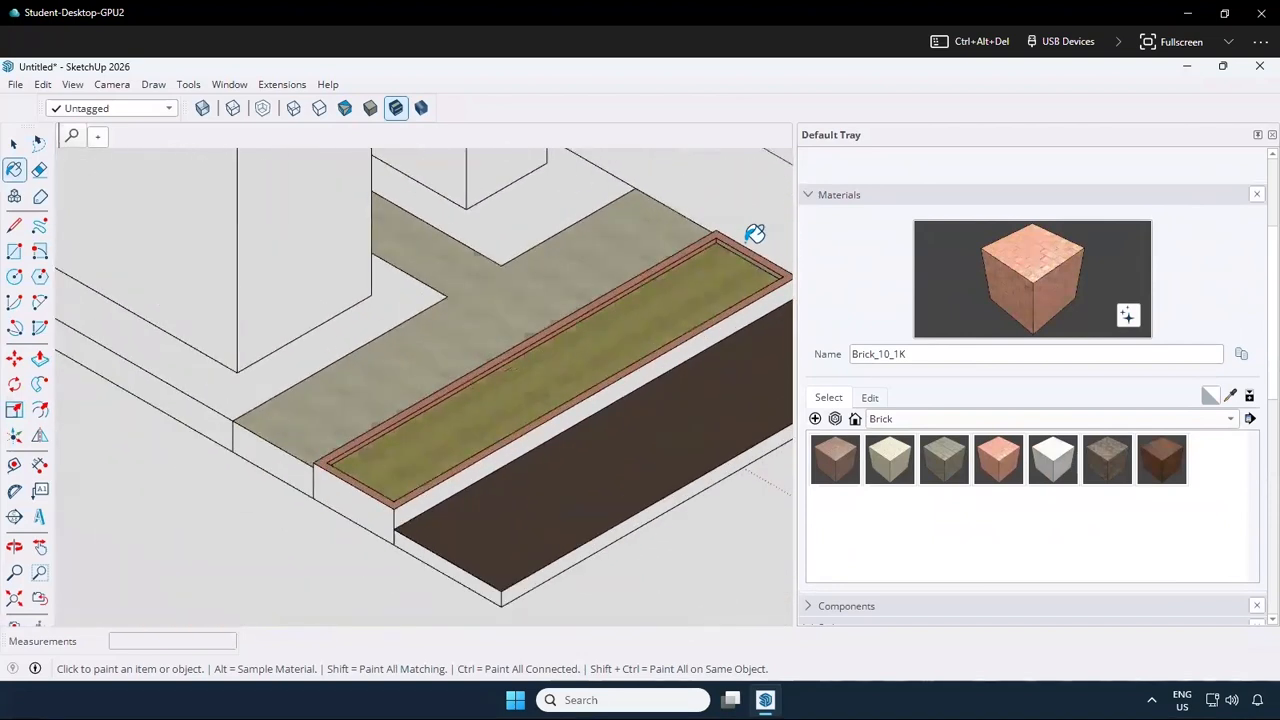
{"action": "scroll", "coordinate": [754, 234], "scroll_direction": "up", "scroll_amount": 4}
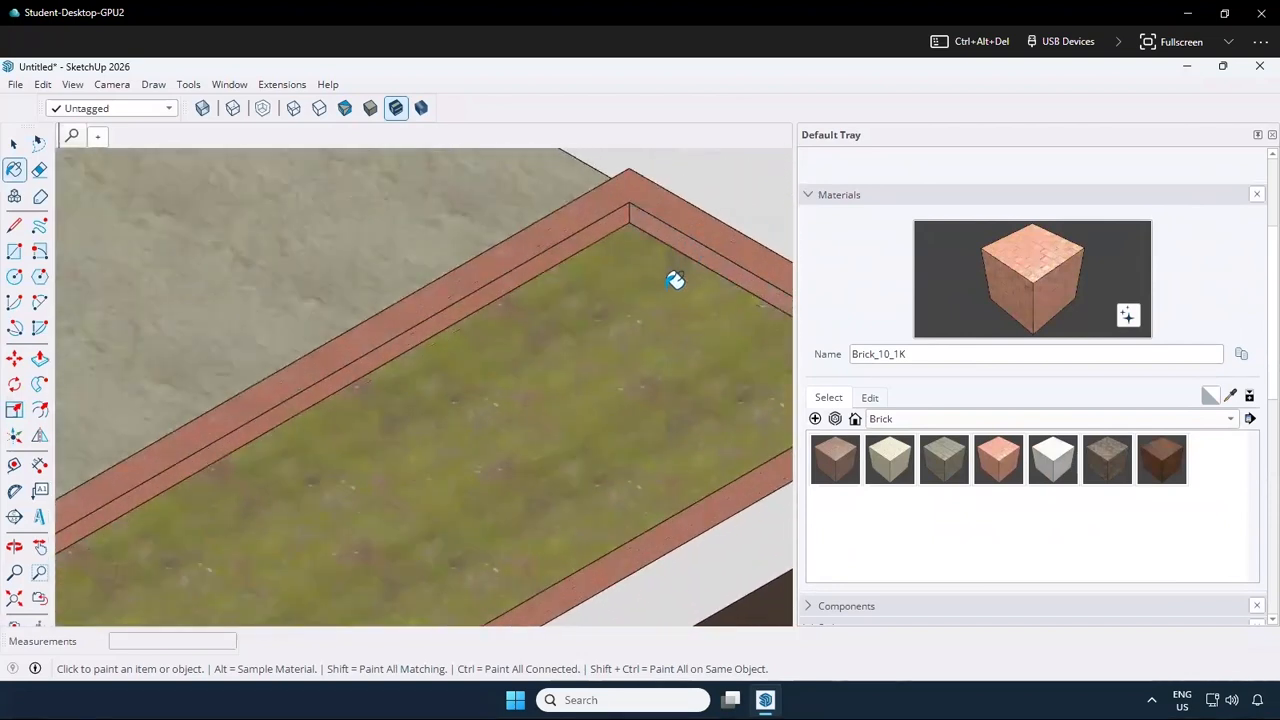
{"action": "scroll", "coordinate": [672, 280], "scroll_direction": "down", "scroll_amount": 3}
{"action": "middle_click_drag", "start_coordinate": [434, 349], "coordinate": [774, 366]}
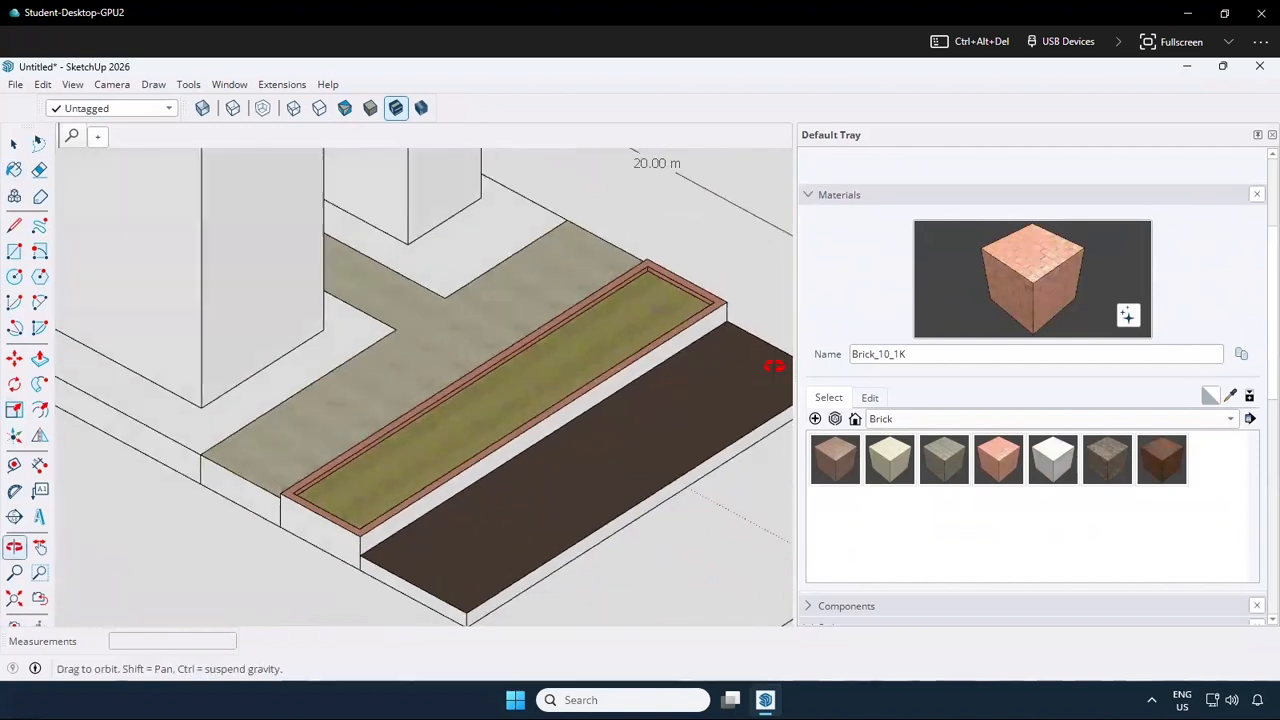
{"action": "middle_click_drag", "start_coordinate": [671, 363], "coordinate": [712, 341]}
{"action": "scroll", "coordinate": [644, 360], "scroll_direction": "up", "scroll_amount": 5}
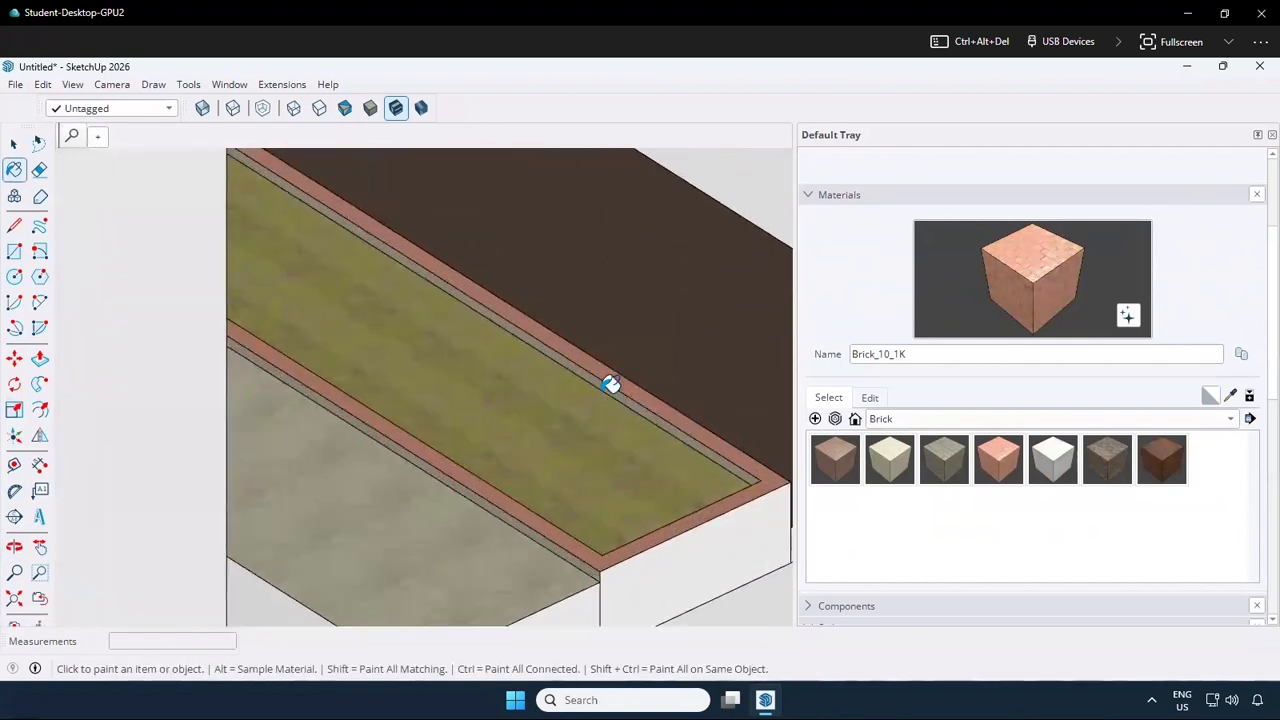
{"action": "left_click", "coordinate": [608, 357]}
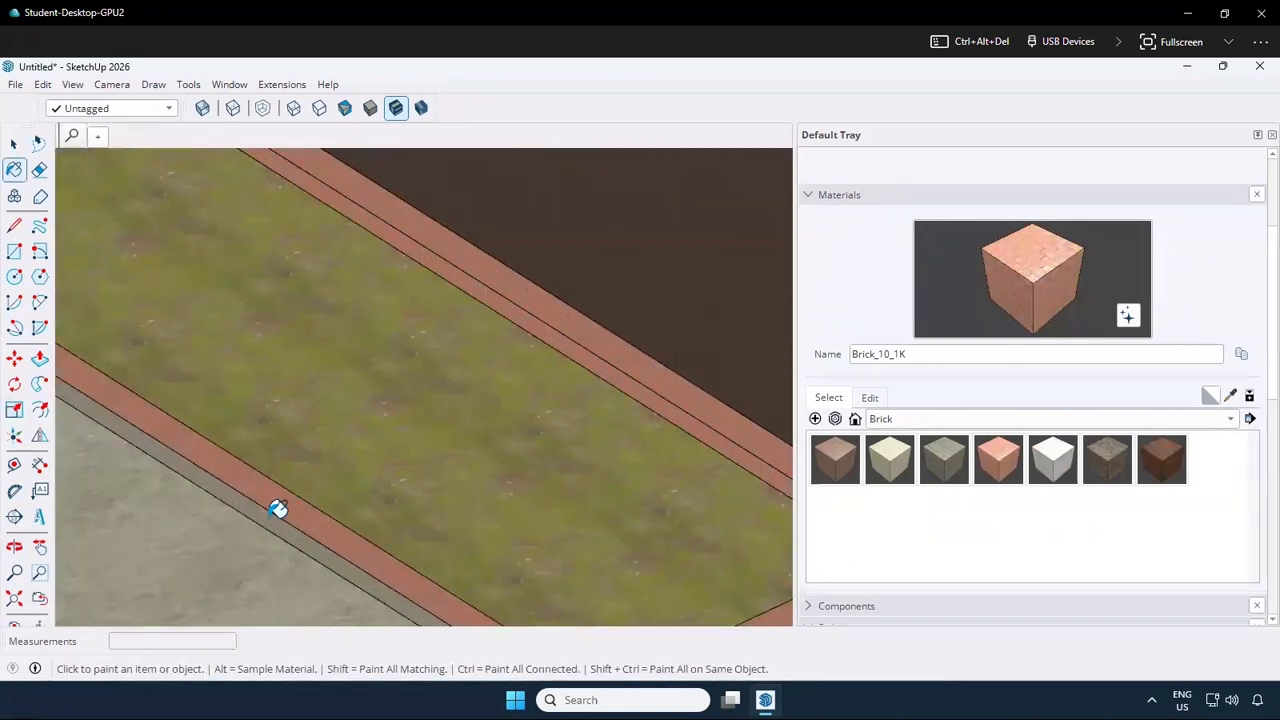
{"action": "scroll", "coordinate": [566, 377], "scroll_direction": "down", "scroll_amount": 4}
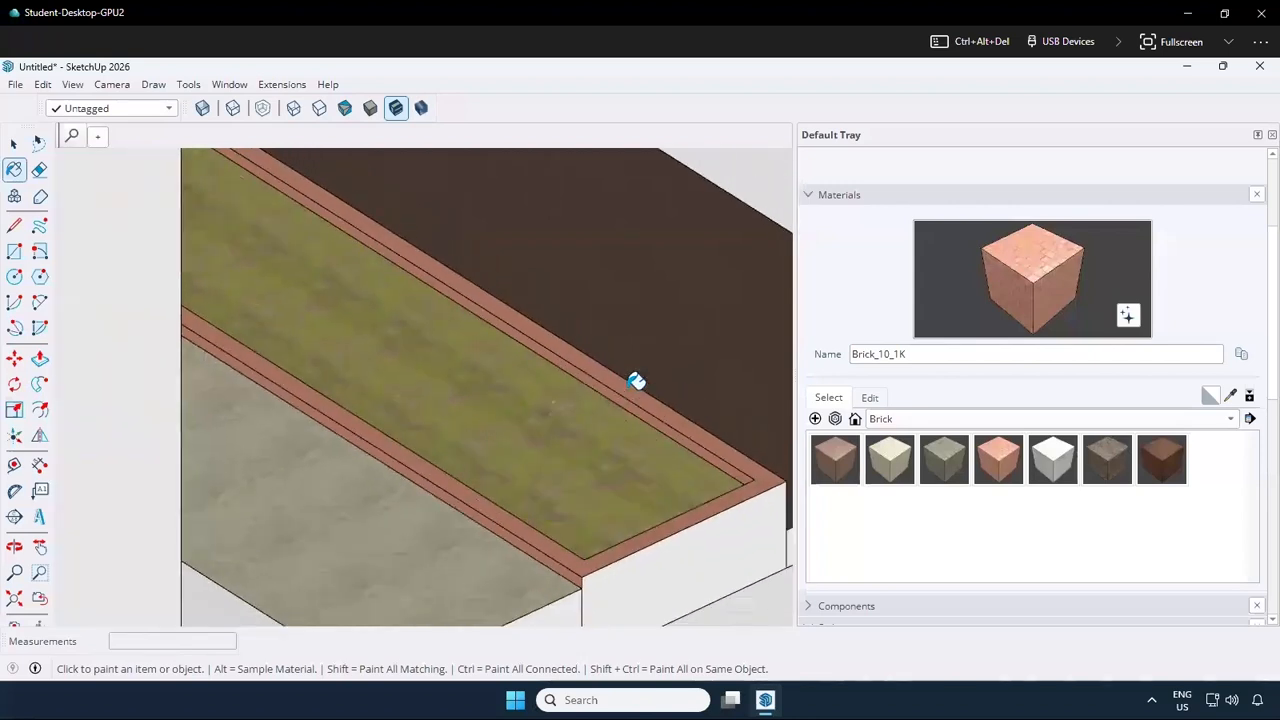
{"action": "mouse_move", "coordinate": [314, 409]}
{"action": "middle_mouse_down"}
{"action": "mouse_move", "coordinate": [457, 494]}
{"action": "mouse_move", "coordinate": [410, 470]}
{"action": "mouse_move", "coordinate": [334, 580]}
{"action": "mouse_move", "coordinate": [306, 477]}
{"action": "mouse_move", "coordinate": [238, 416]}
{"action": "middle_mouse_up"}
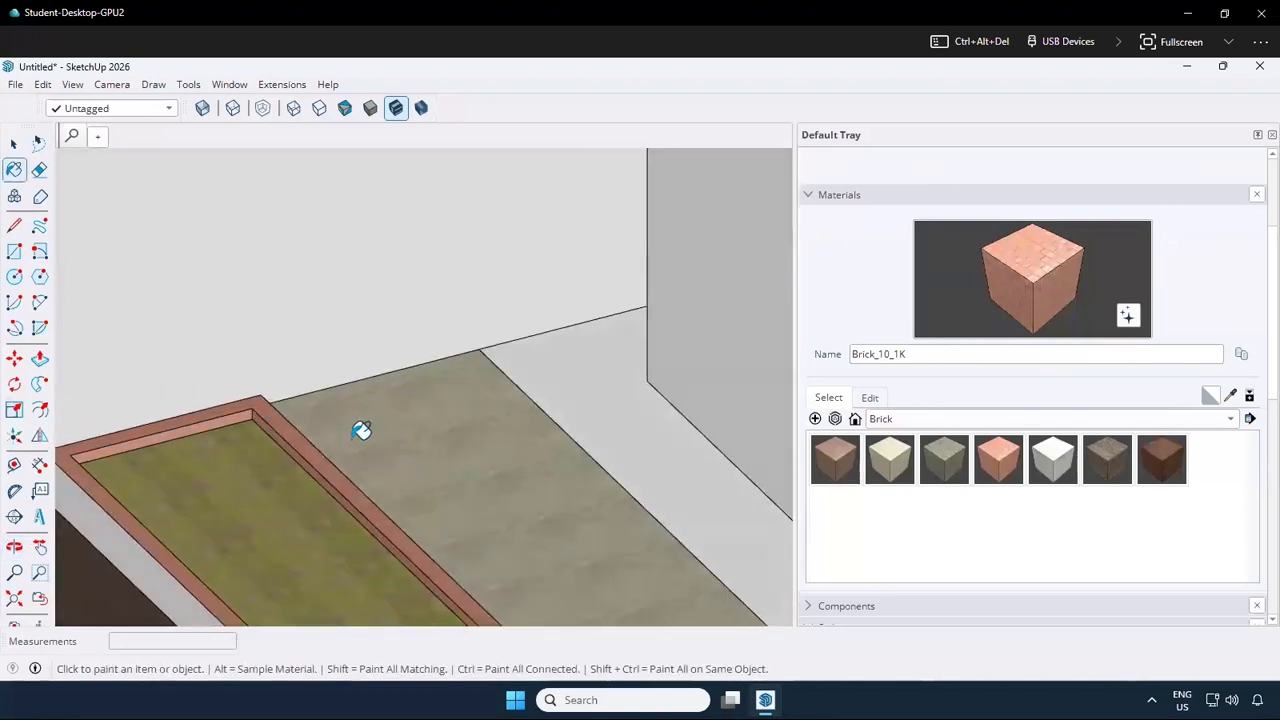
Try crossing and window selections around the upper part of the smaller tower
{"action": "scroll", "coordinate": [362, 430], "scroll_direction": "down", "scroll_amount": 2}
{"action": "mouse_move", "coordinate": [362, 430]}
{"action": "middle_mouse_down"}
{"action": "mouse_move", "coordinate": [286, 457]}
{"action": "mouse_move", "coordinate": [651, 517]}
{"action": "mouse_move", "coordinate": [506, 480]}
{"action": "mouse_move", "coordinate": [399, 473]}
{"action": "mouse_move", "coordinate": [471, 426]}
{"action": "middle_mouse_up"}
{"action": "scroll", "coordinate": [471, 426], "scroll_direction": "down", "scroll_amount": 1}
{"action": "scroll", "coordinate": [587, 340], "scroll_direction": "up", "scroll_amount": 2}
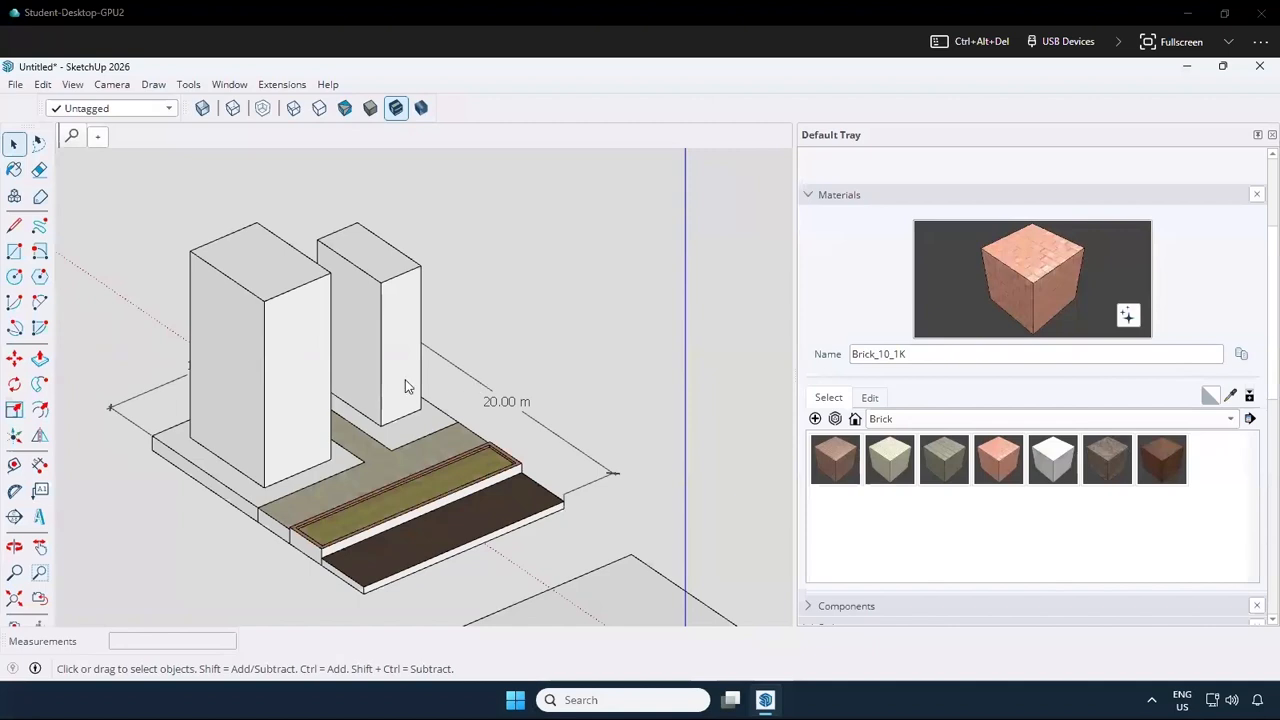
{"action": "middle_click_drag", "start_coordinate": [346, 406], "coordinate": [336, 398]}
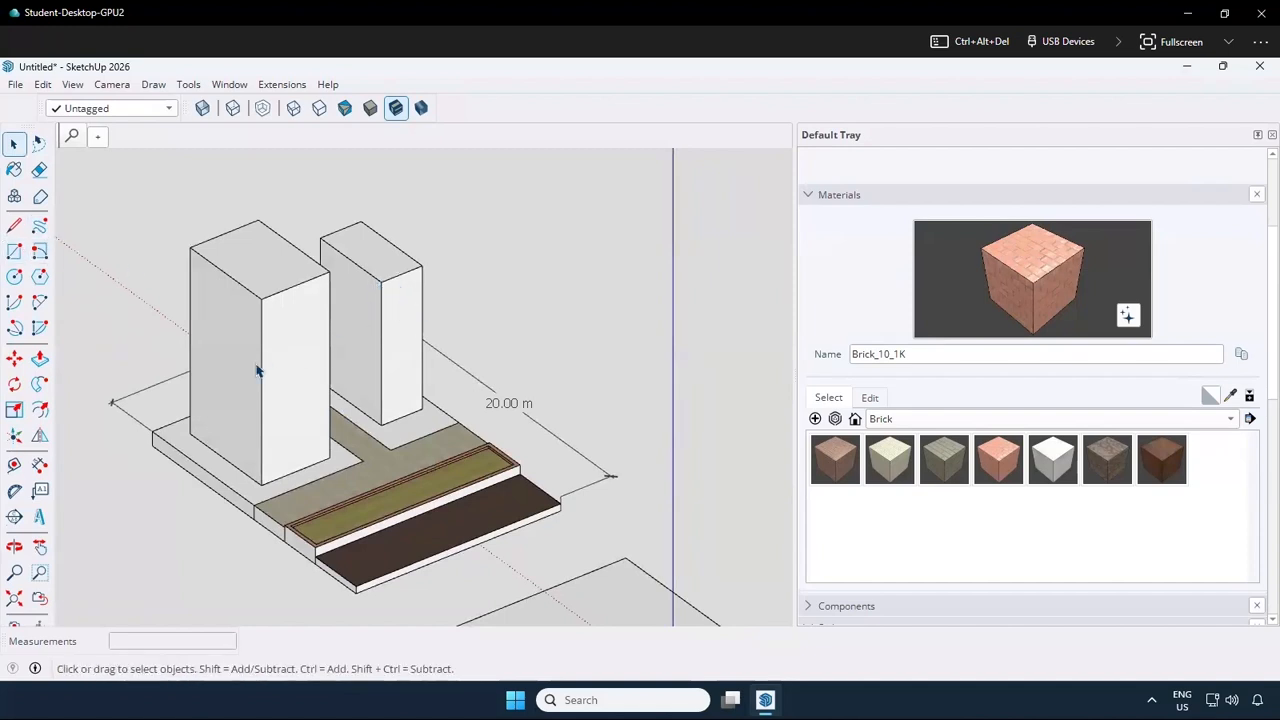
{"action": "middle_click_drag", "start_coordinate": [354, 254], "coordinate": [457, 300]}
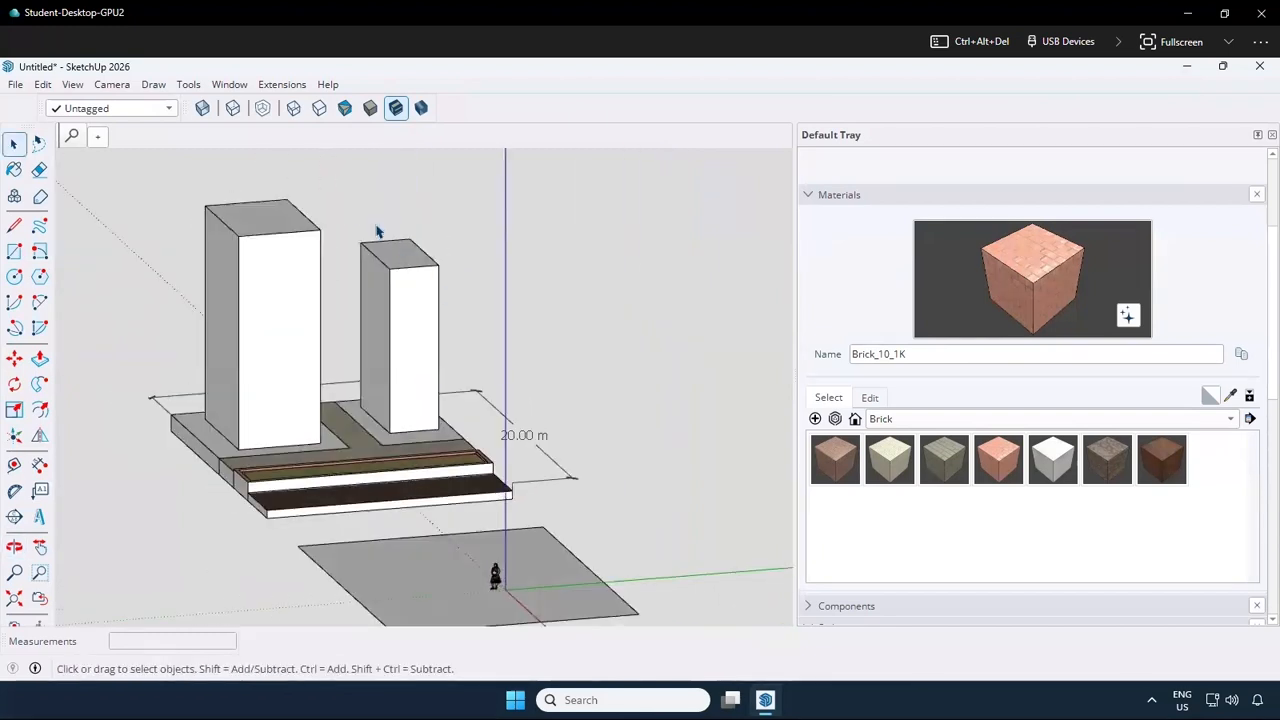
{"action": "left_click_drag", "start_coordinate": [362, 222], "coordinate": [345, 214]}
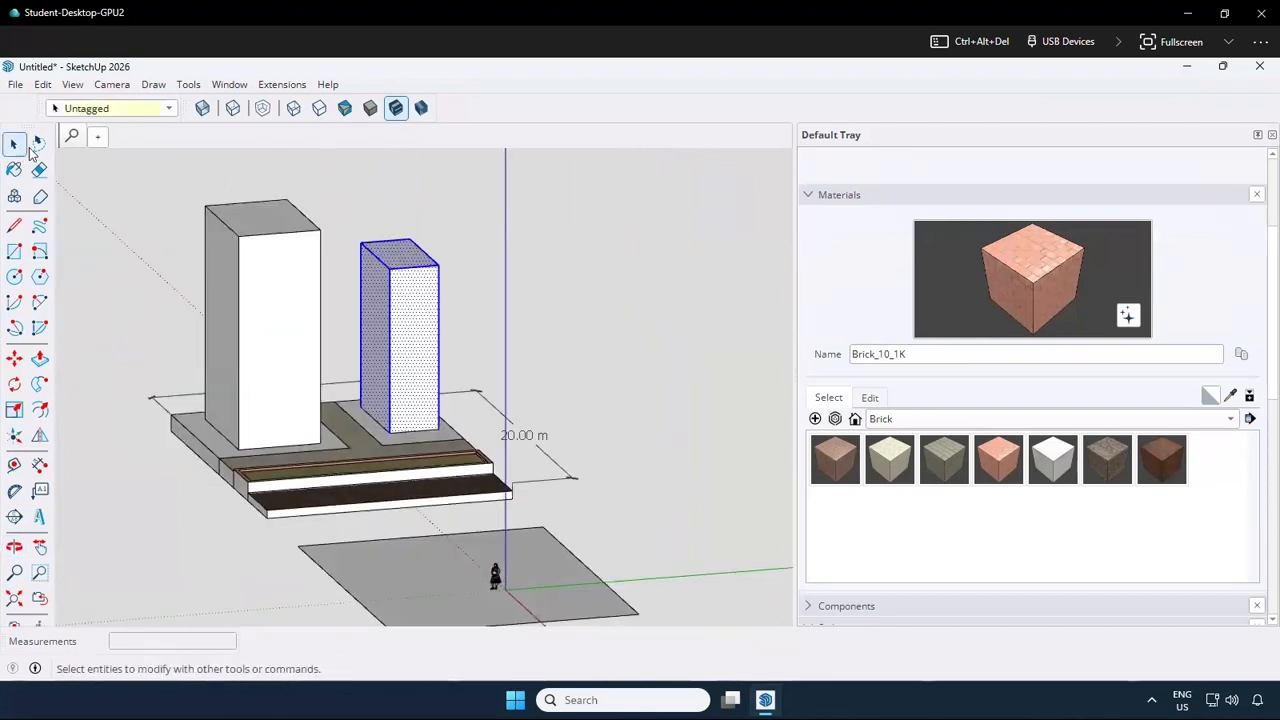
{"action": "left_click", "coordinate": [474, 348]}
{"action": "left_click_drag", "start_coordinate": [376, 243], "coordinate": [344, 230]}
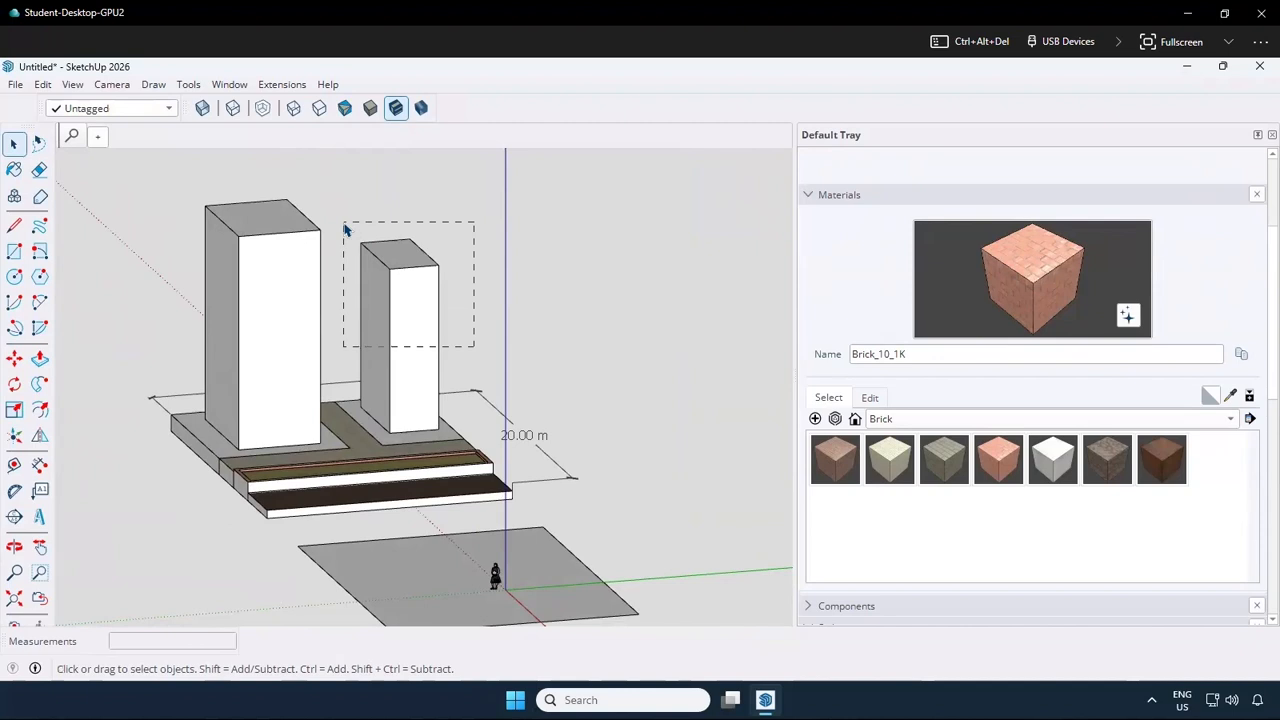
{"action": "left_click_drag", "start_coordinate": [343, 229], "coordinate": [493, 345]}
{"action": "left_click", "coordinate": [355, 204]}
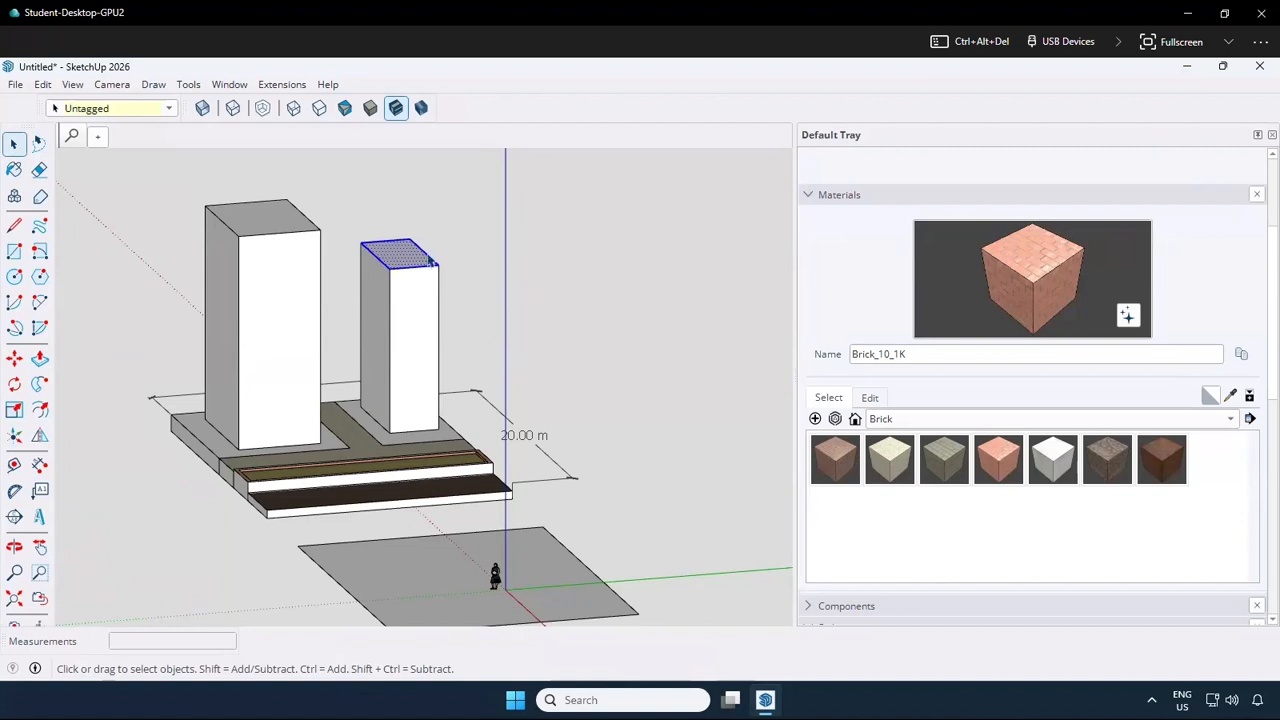
{"action": "left_click_drag", "start_coordinate": [333, 204], "coordinate": [491, 339]}
Select all geometry of the smaller tower with a crossing selection and make it a component named Bui
{"action": "left_click_drag", "start_coordinate": [476, 290], "coordinate": [343, 205]}
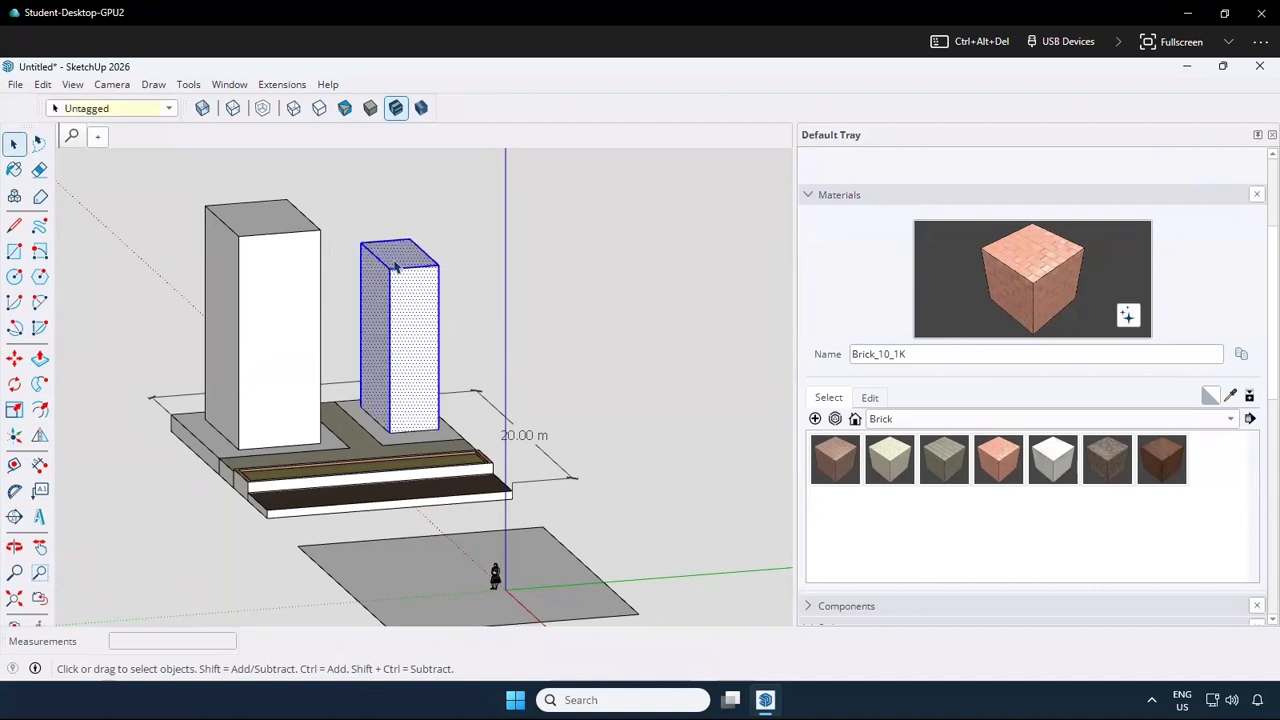
{"action": "right_click", "coordinate": [396, 276]}
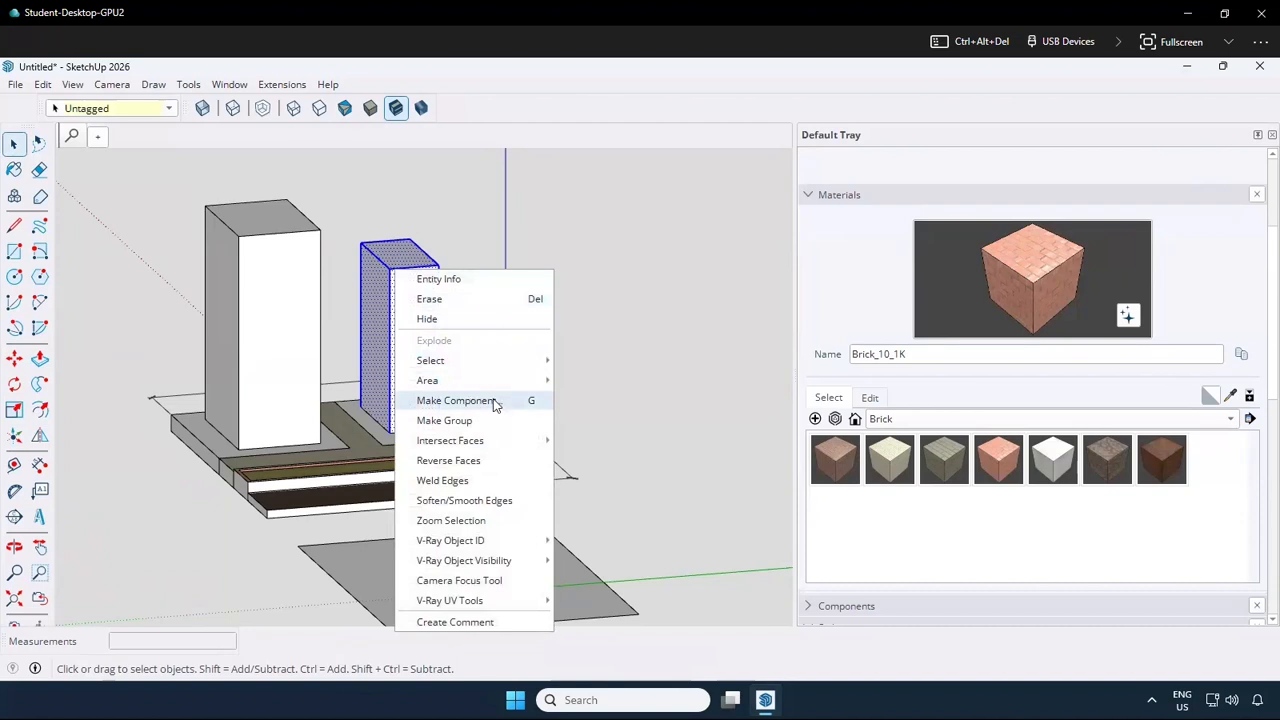
{"action": "left_click", "coordinate": [458, 400]}
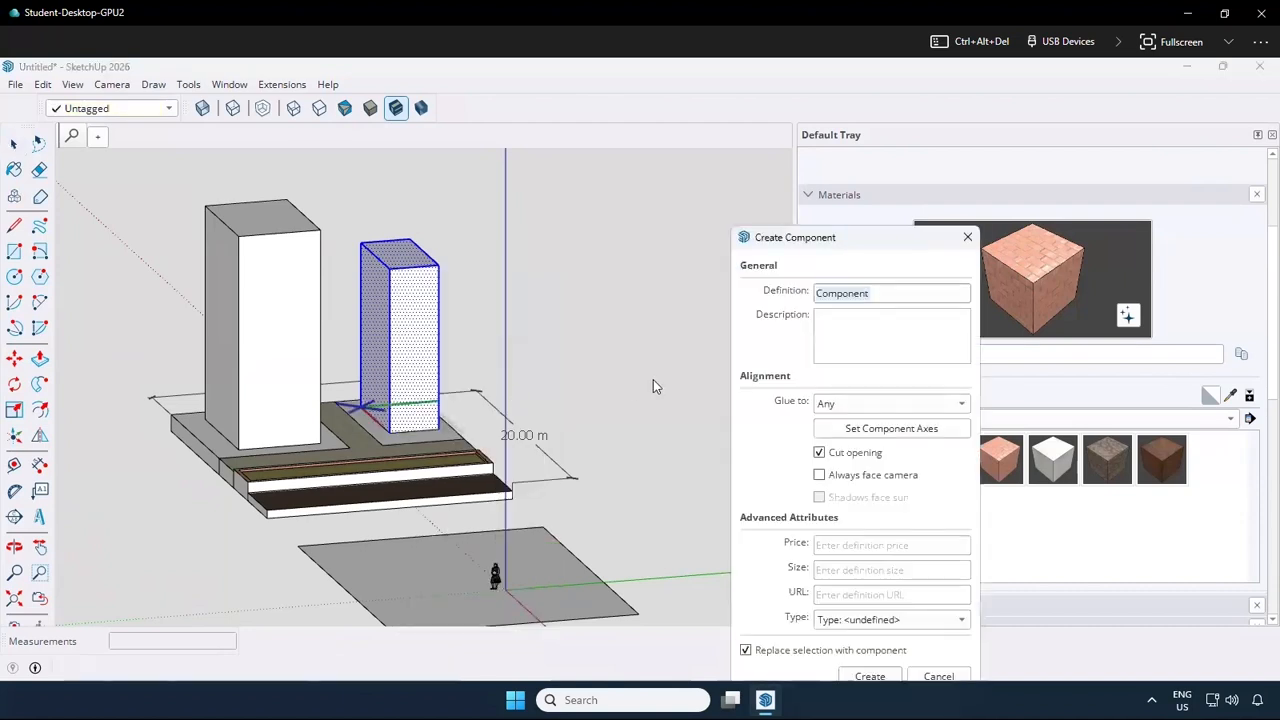
{"action": "left_click", "coordinate": [886, 300]}
{"action": "double_click", "coordinate": [886, 302]}
{"action": "type", "text": "Building A"}
{"action": "key", "text": "Return"}
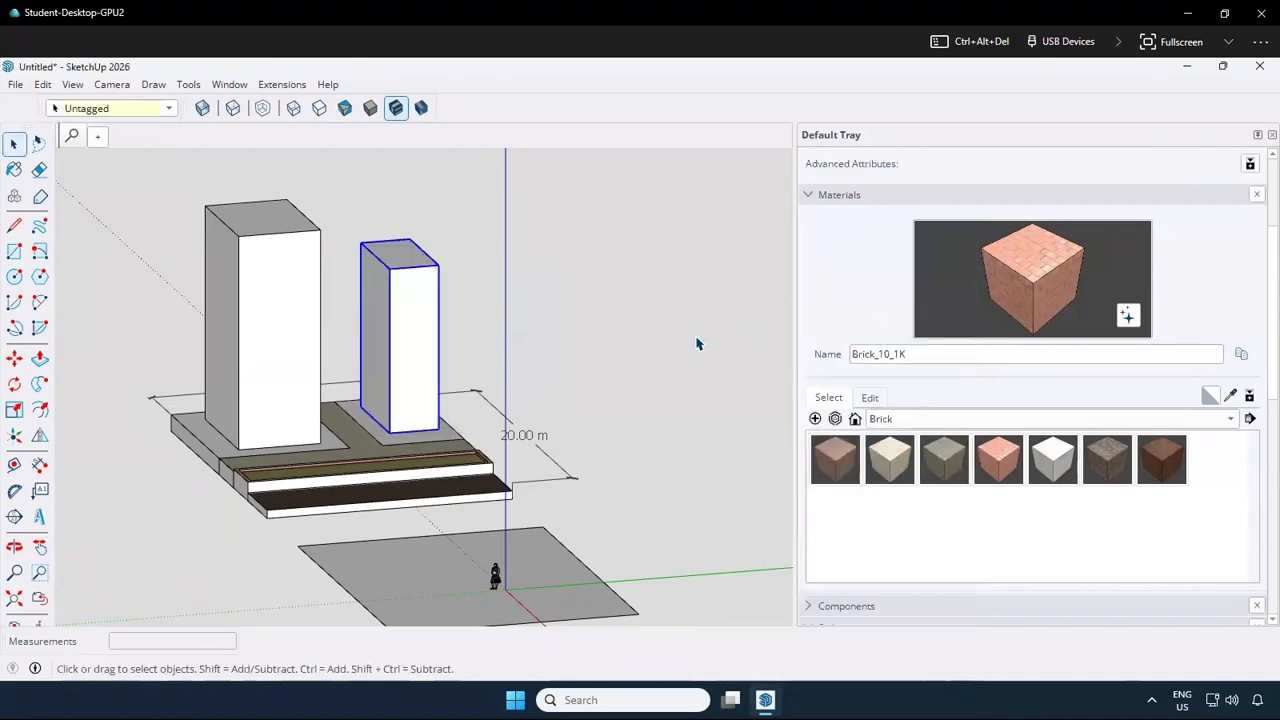
{"action": "left_click", "coordinate": [464, 316]}
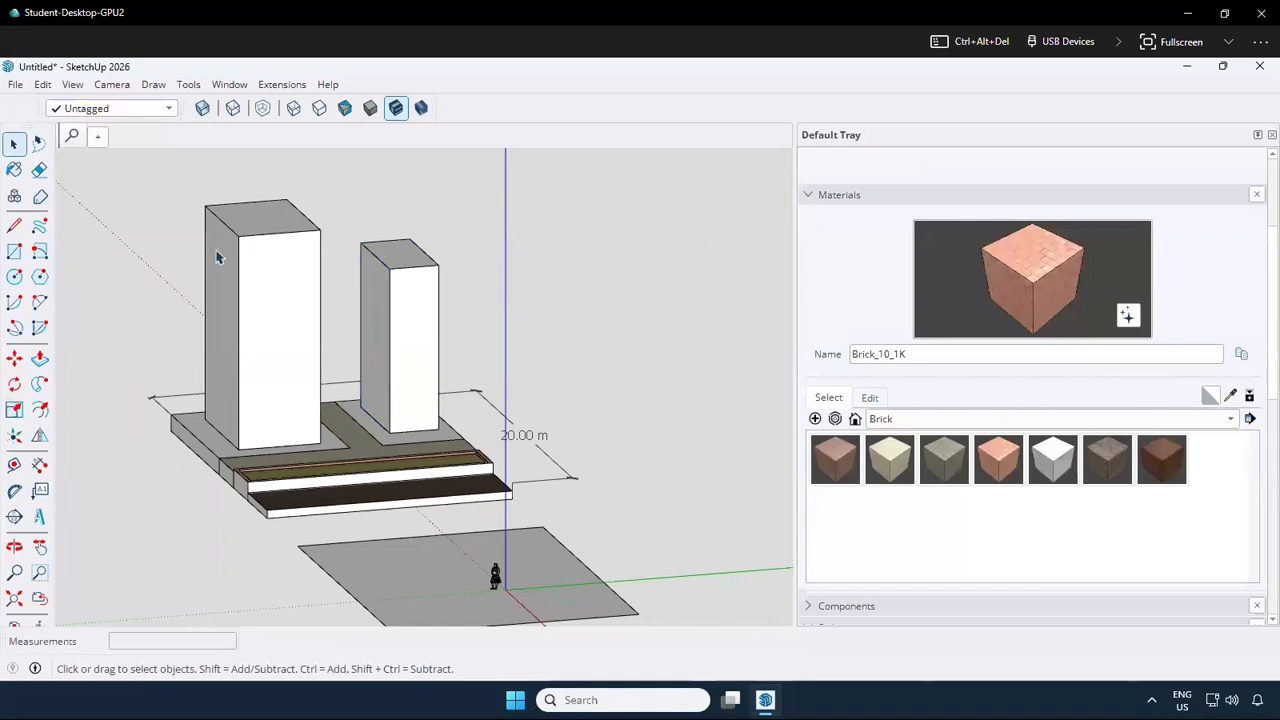
Select all geometry of the larger tower with a crossing selection and make it a component named Building B
{"action": "left_click", "coordinate": [268, 251]}
{"action": "left_click", "coordinate": [343, 202]}
{"action": "middle_click_drag", "start_coordinate": [292, 205], "coordinate": [356, 179]}
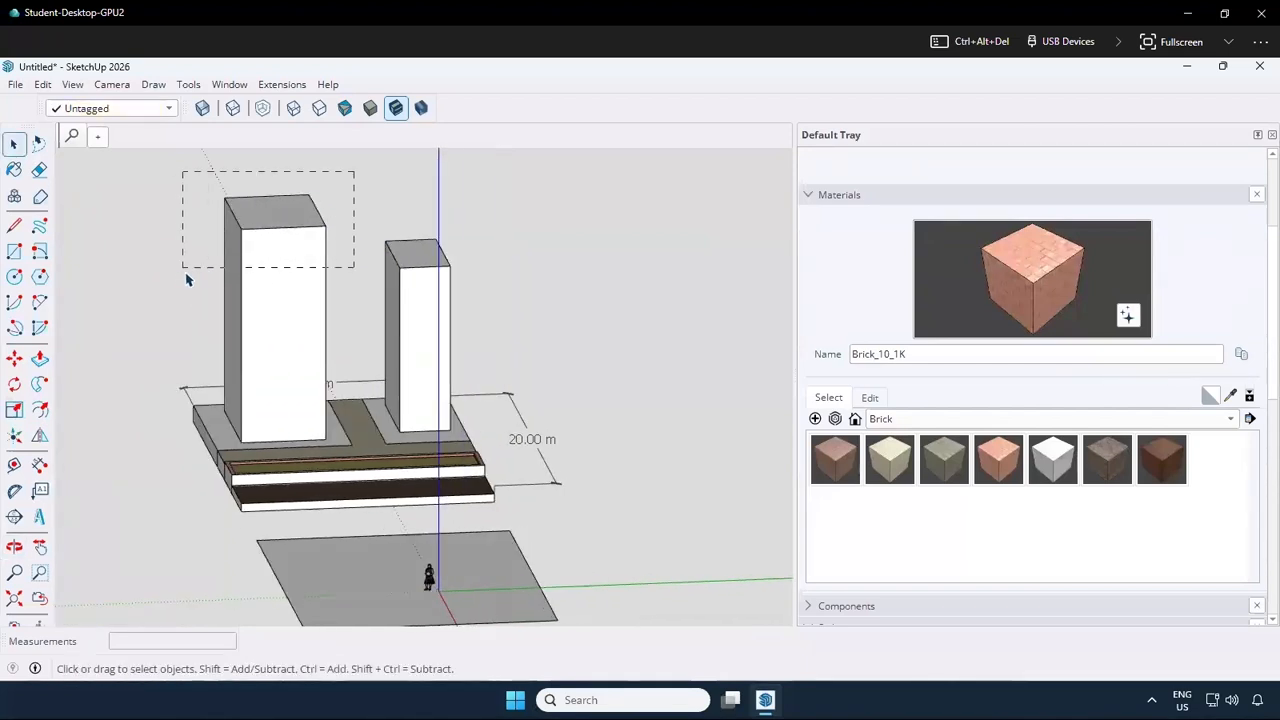
{"action": "left_click", "coordinate": [275, 268]}
{"action": "right_click", "coordinate": [273, 264]}
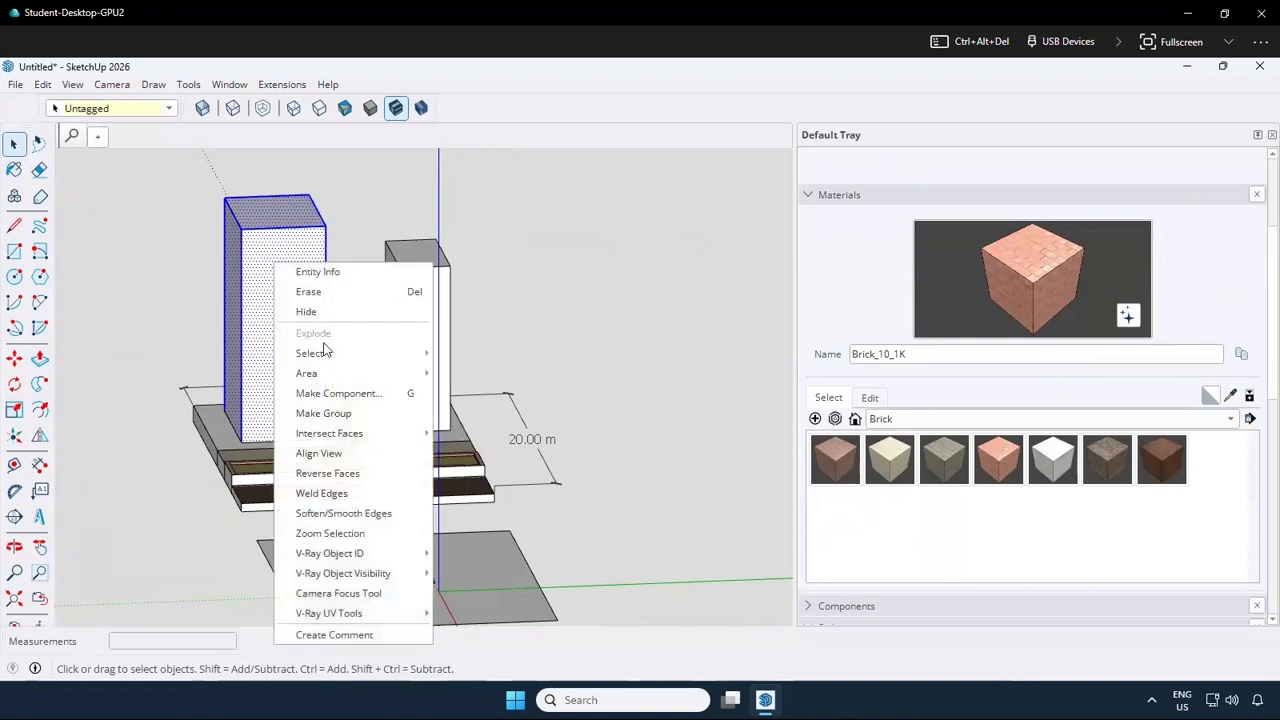
{"action": "left_click", "coordinate": [344, 397]}
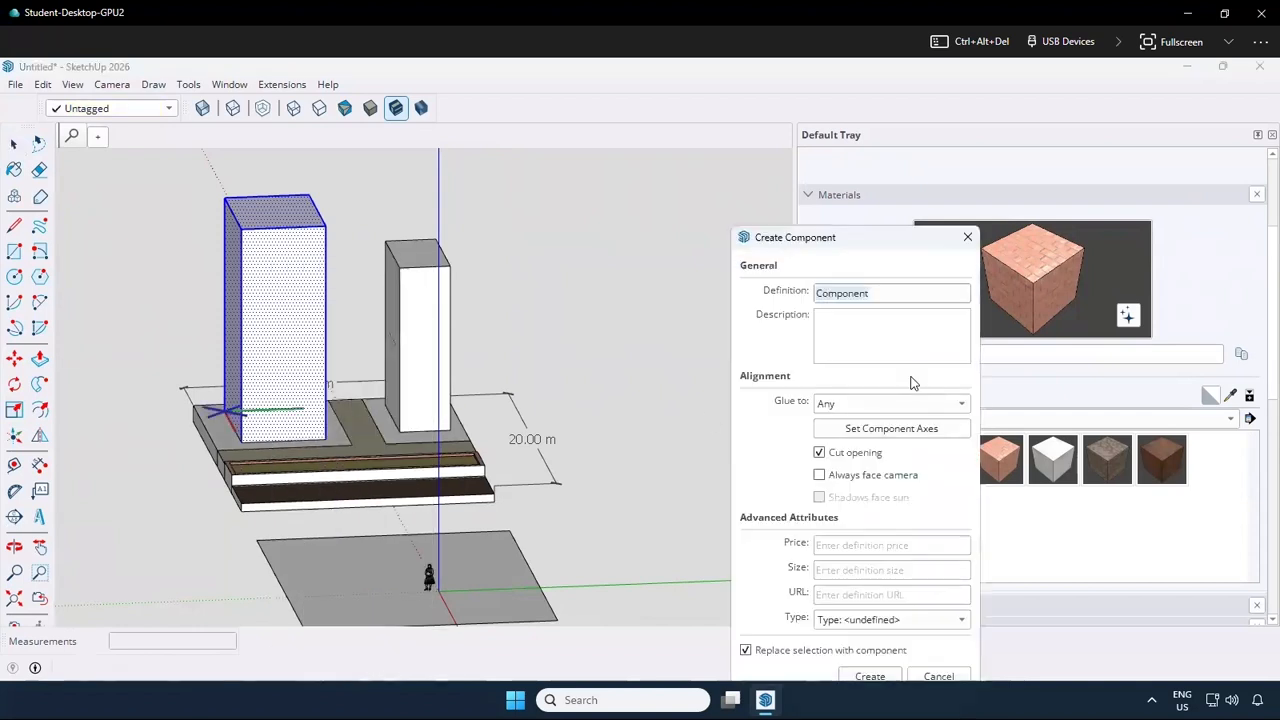
{"action": "type", "text": "Building B"}
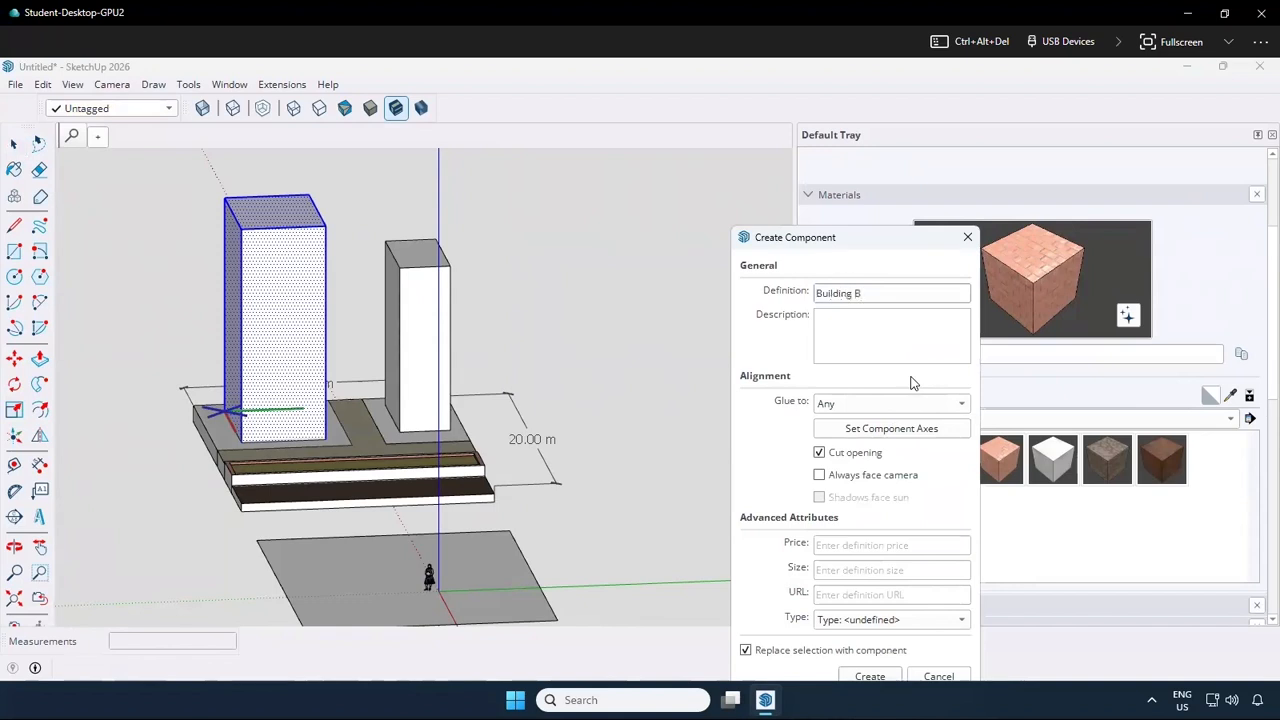
{"action": "key", "text": "Return"}
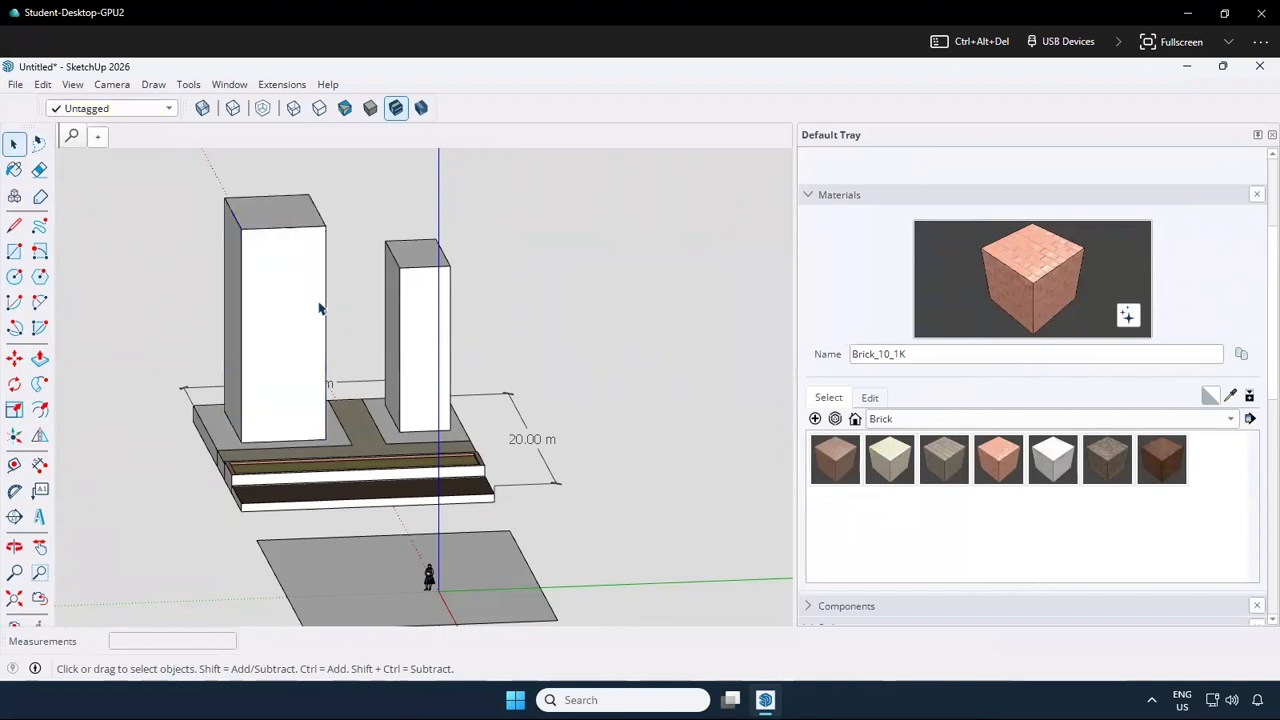
Move the larger tower by its rear outer base corner onto the rear outer corner of the platform
{"action": "left_click", "coordinate": [491, 287]}
{"action": "mouse_move", "coordinate": [251, 348]}
{"action": "middle_mouse_down"}
{"action": "mouse_move", "coordinate": [414, 371]}
{"action": "mouse_move", "coordinate": [237, 343]}
{"action": "middle_mouse_up"}
{"action": "left_click", "coordinate": [236, 345]}
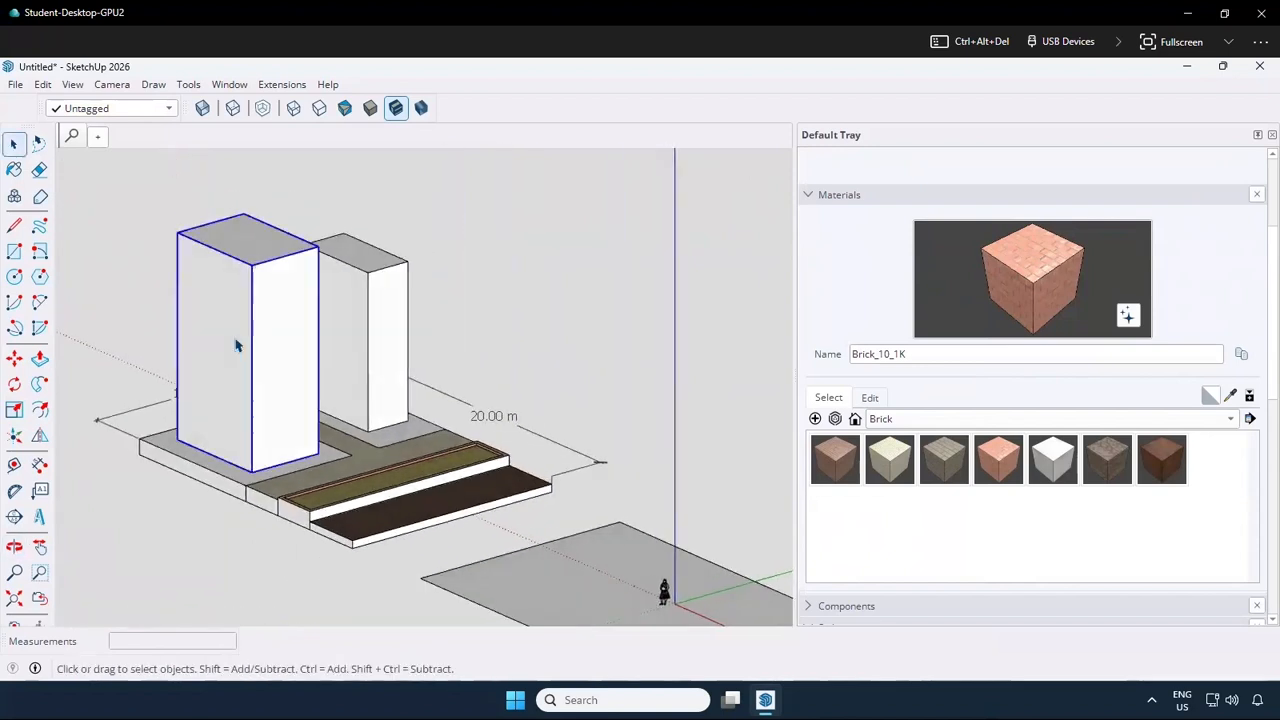
{"action": "left_click", "coordinate": [15, 360]}
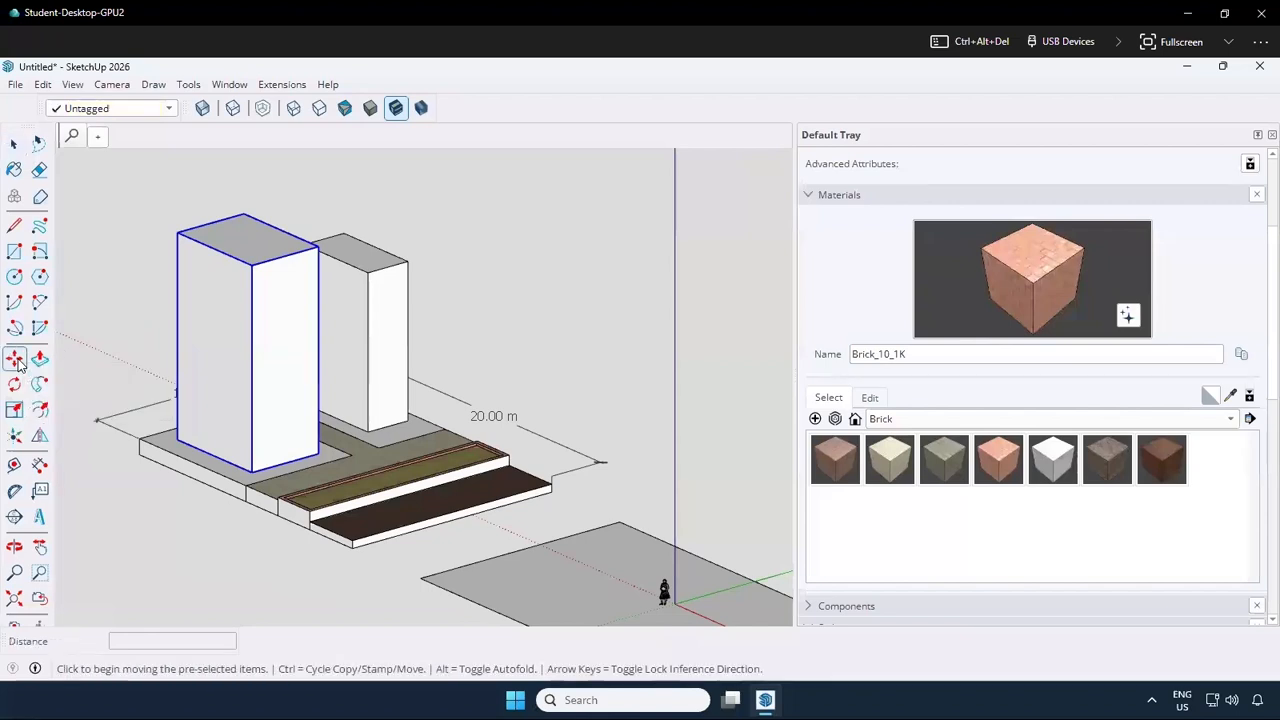
{"action": "left_click", "coordinate": [178, 438]}
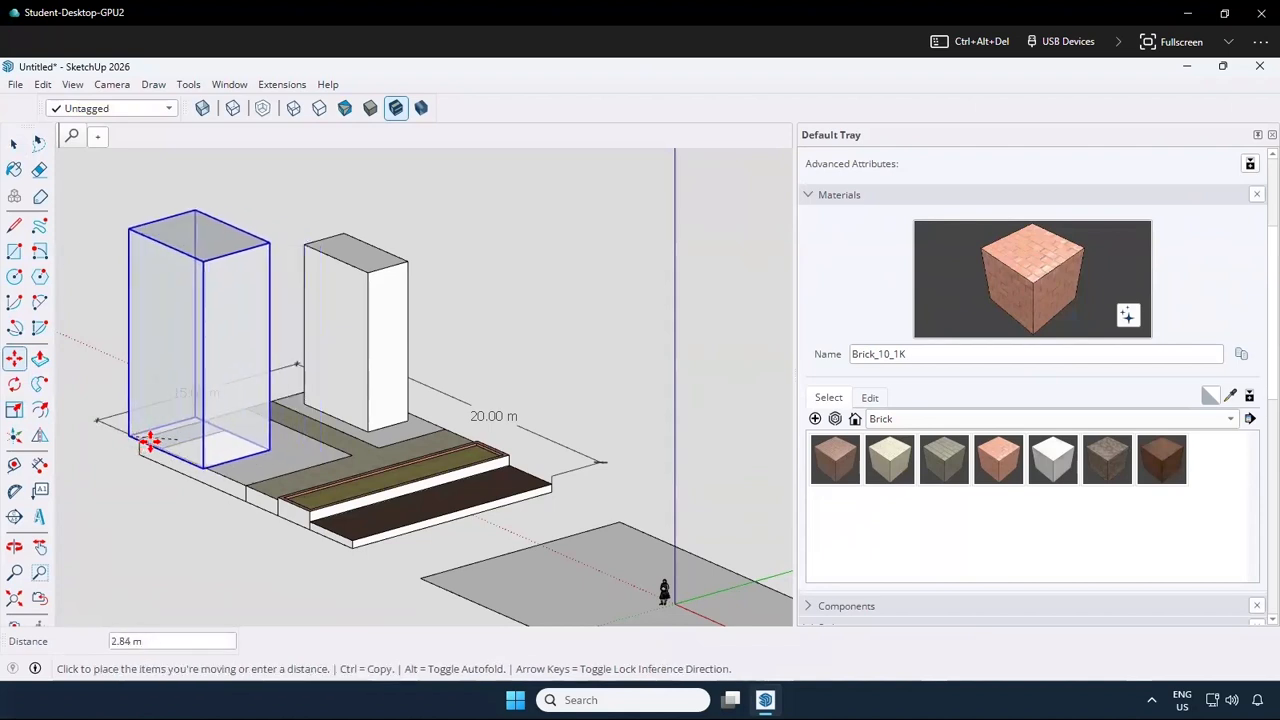
{"action": "left_click", "coordinate": [138, 437]}
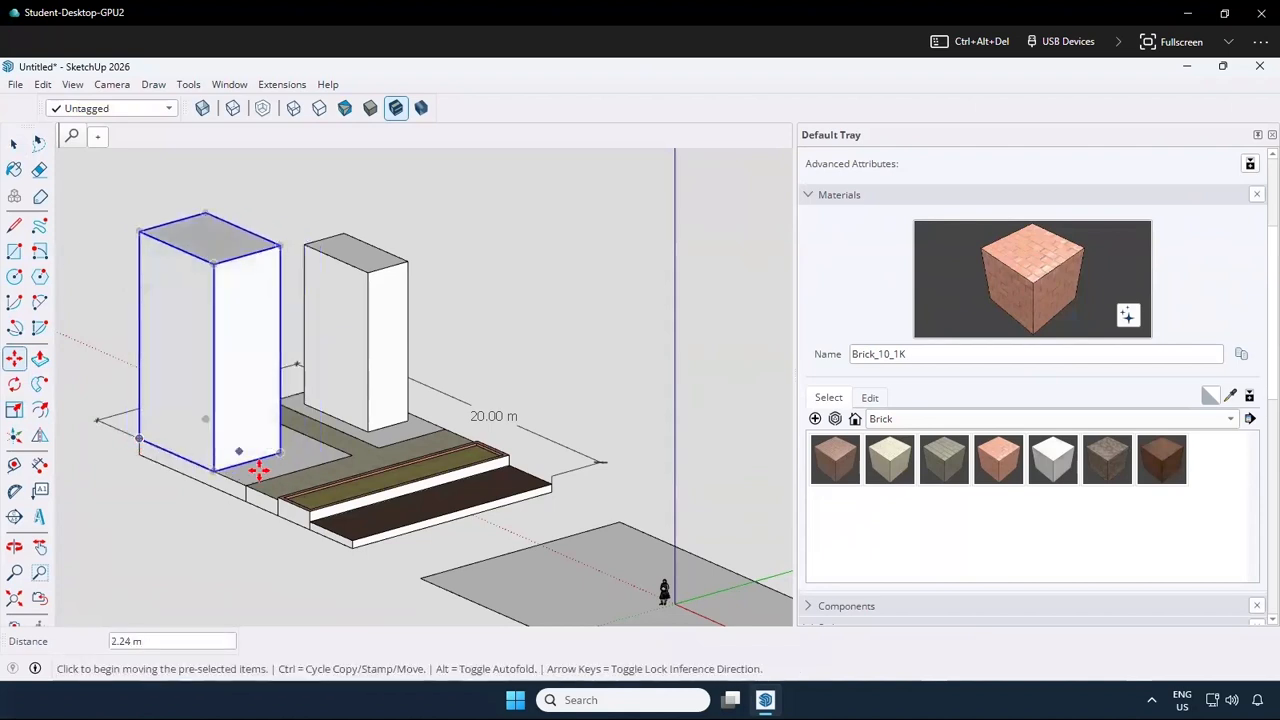
Move the larger tower along the platform's side edge so its front outer base corner meets its plot's corner at the path
{"action": "left_click", "coordinate": [215, 470]}
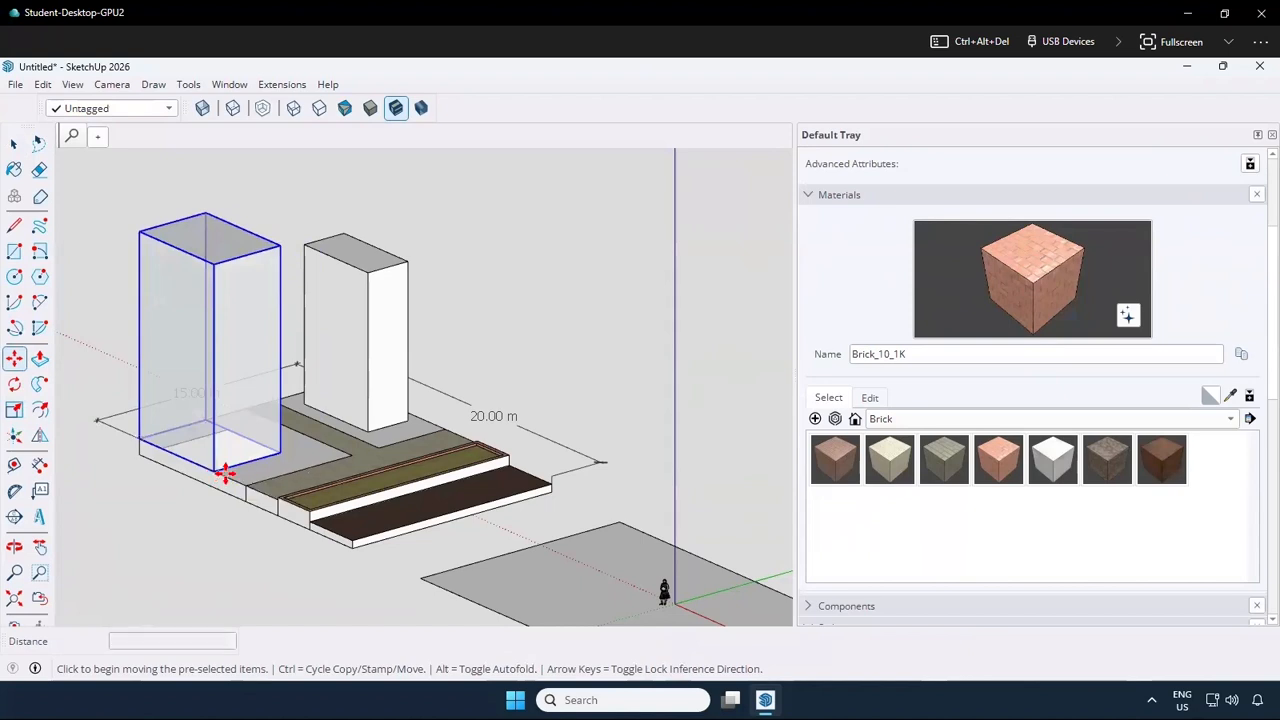
{"action": "left_click", "coordinate": [247, 478]}
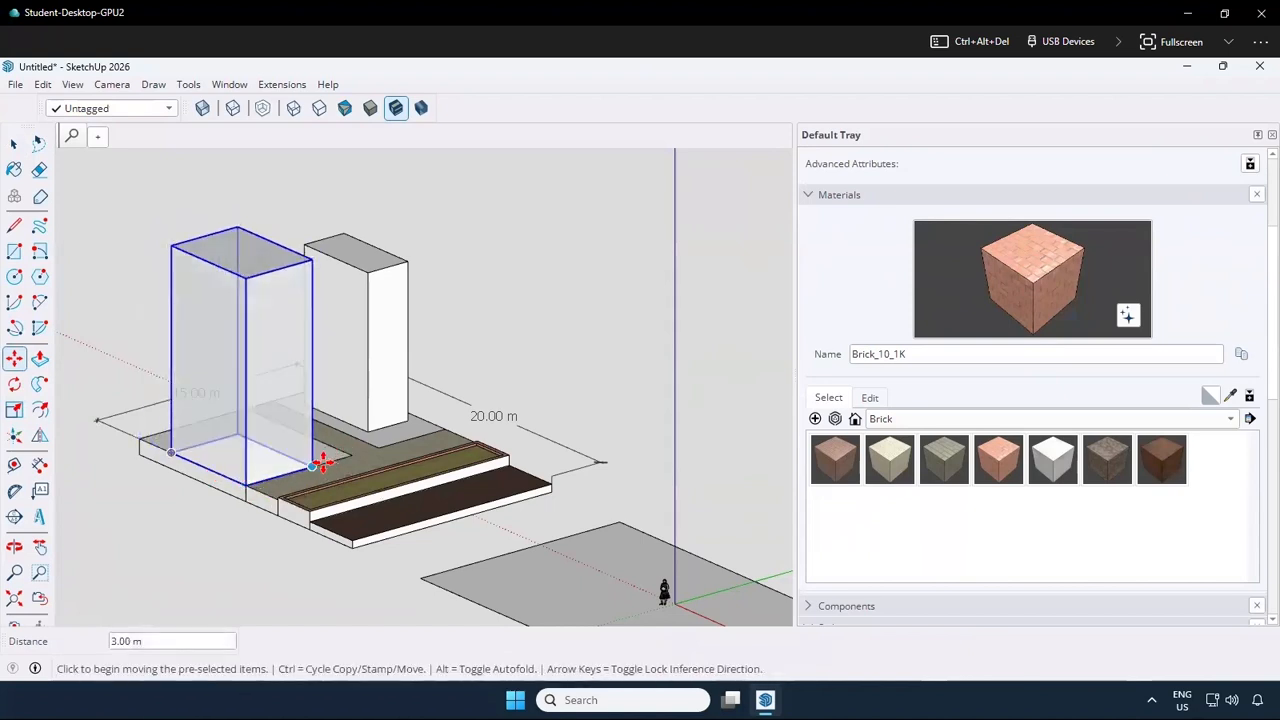
{"action": "scroll", "coordinate": [254, 478], "scroll_direction": "up", "scroll_amount": 3}
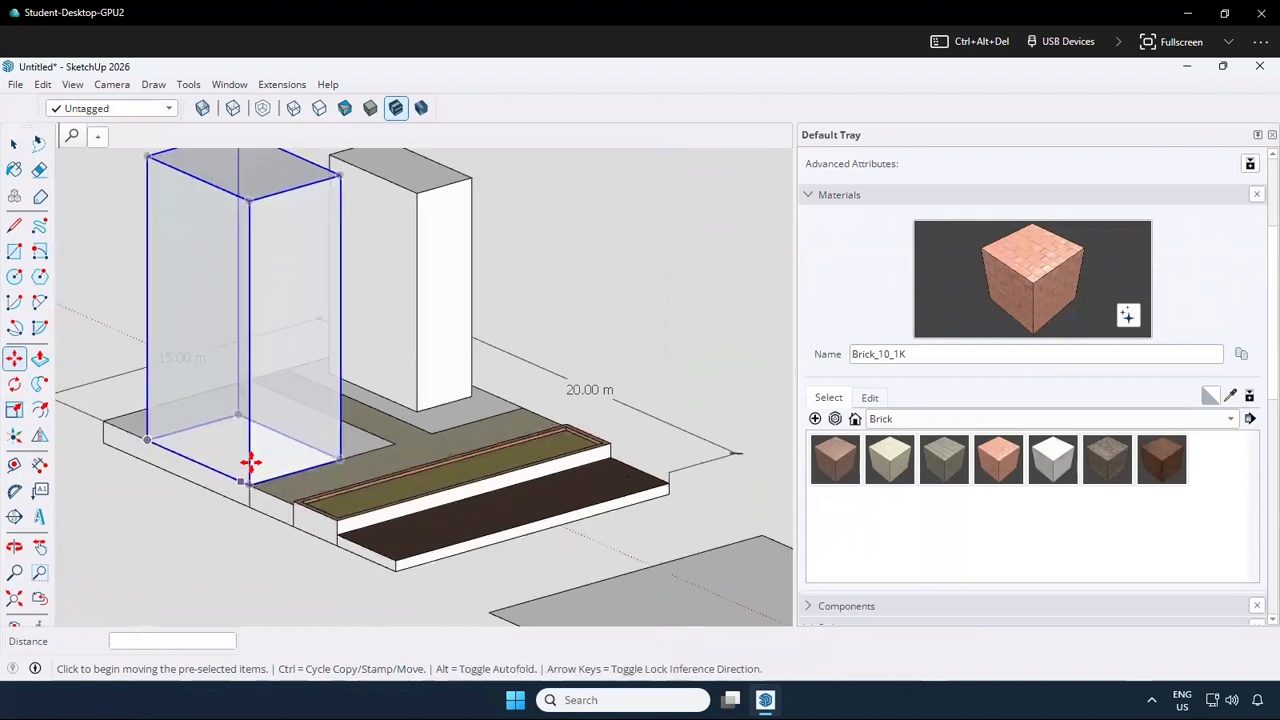
{"action": "middle_click_drag", "start_coordinate": [252, 480], "coordinate": [246, 497]}
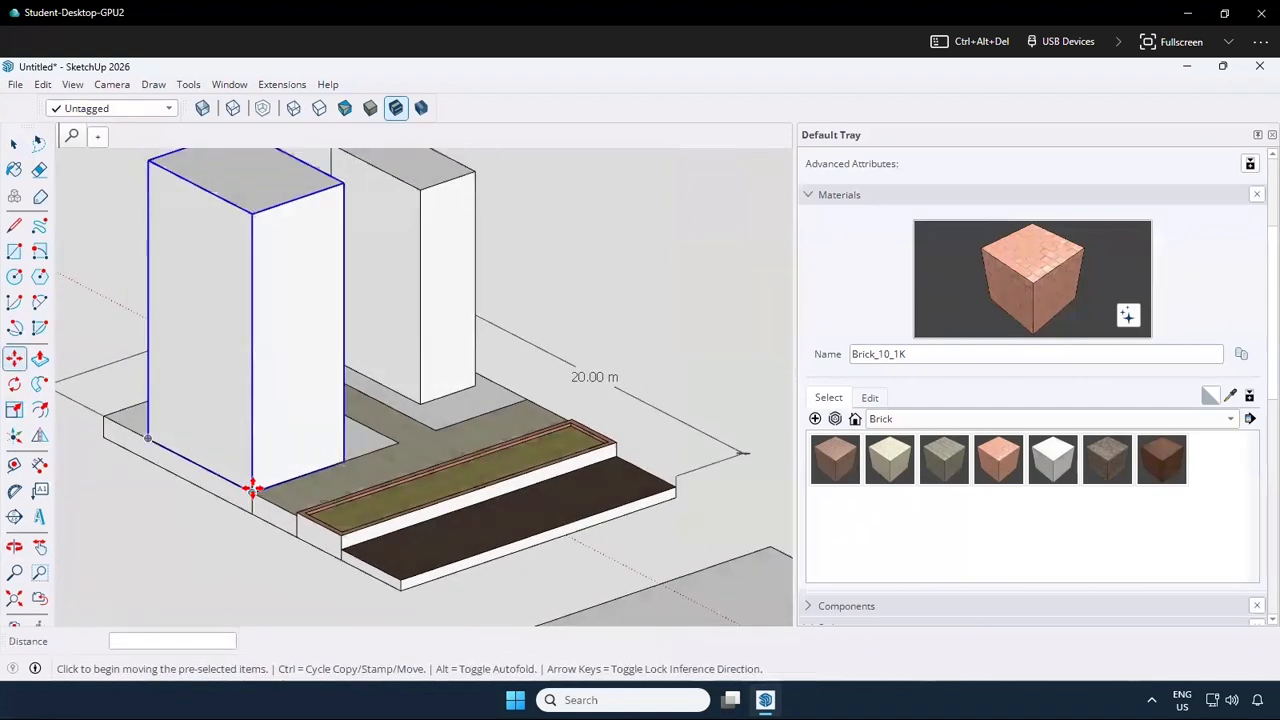
Inset the larger tower from its plot's front outer corner, 1.25 m back along the side edge and 1.25 m inward along the green axis
{"action": "left_click", "coordinate": [243, 481]}
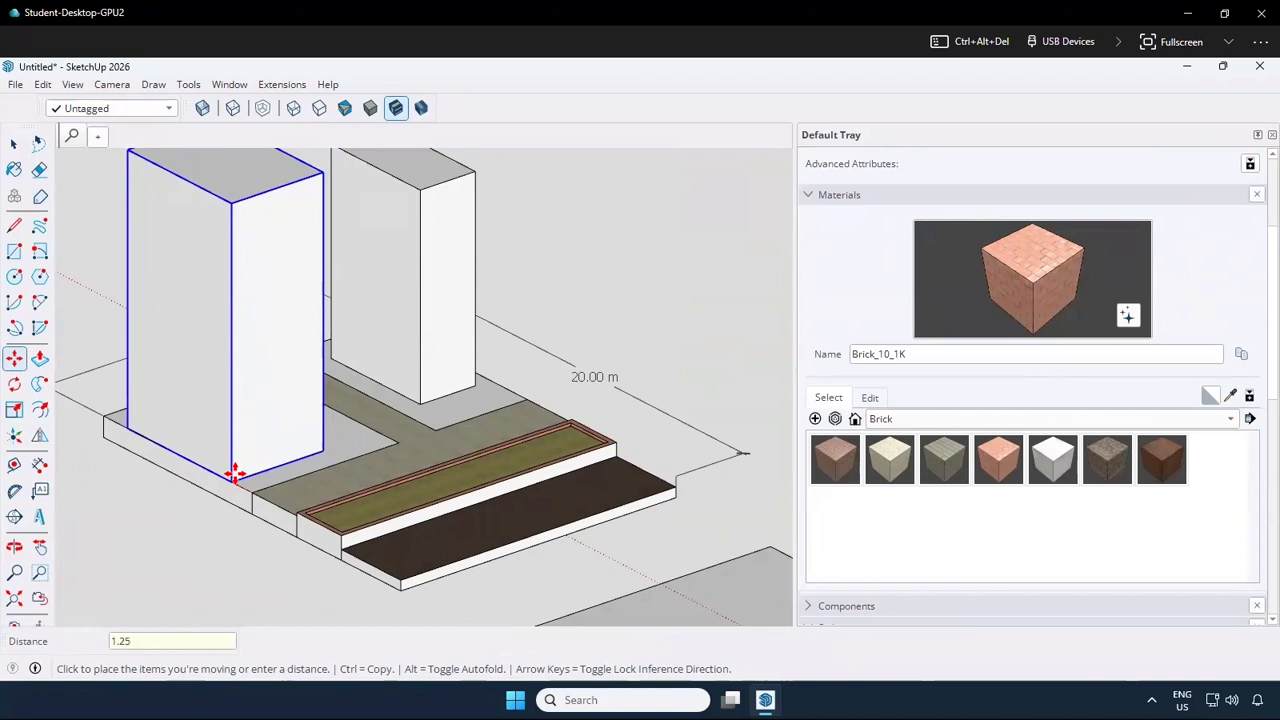
{"action": "left_click", "coordinate": [247, 489]}
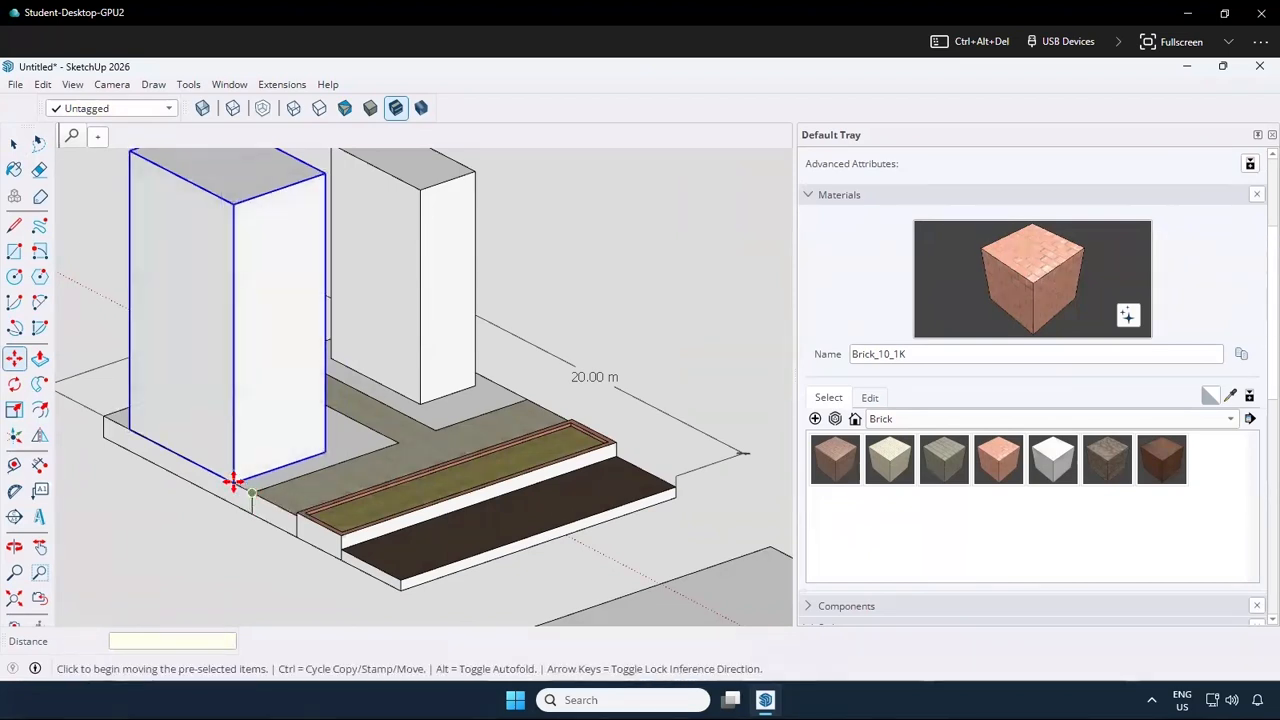
{"action": "left_click", "coordinate": [233, 483]}
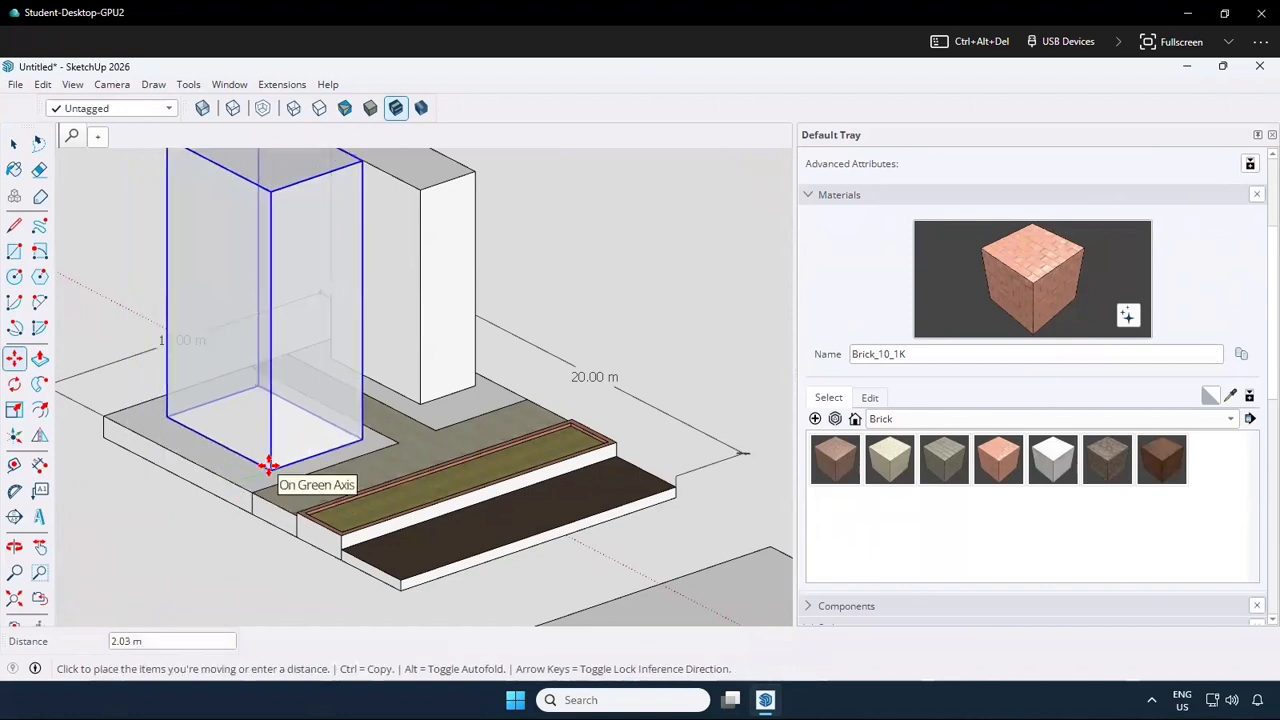
{"action": "type", "text": "1."}
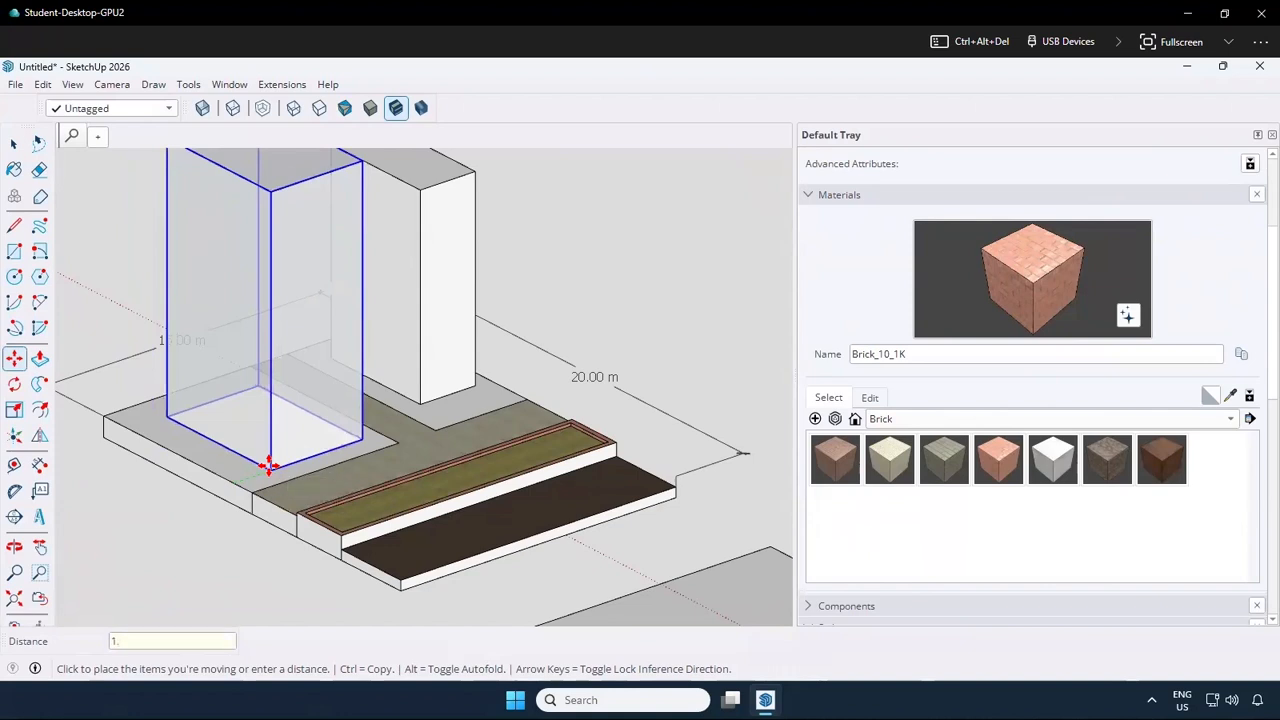
{"action": "type", "text": "25"}
{"action": "key", "text": "Return"}
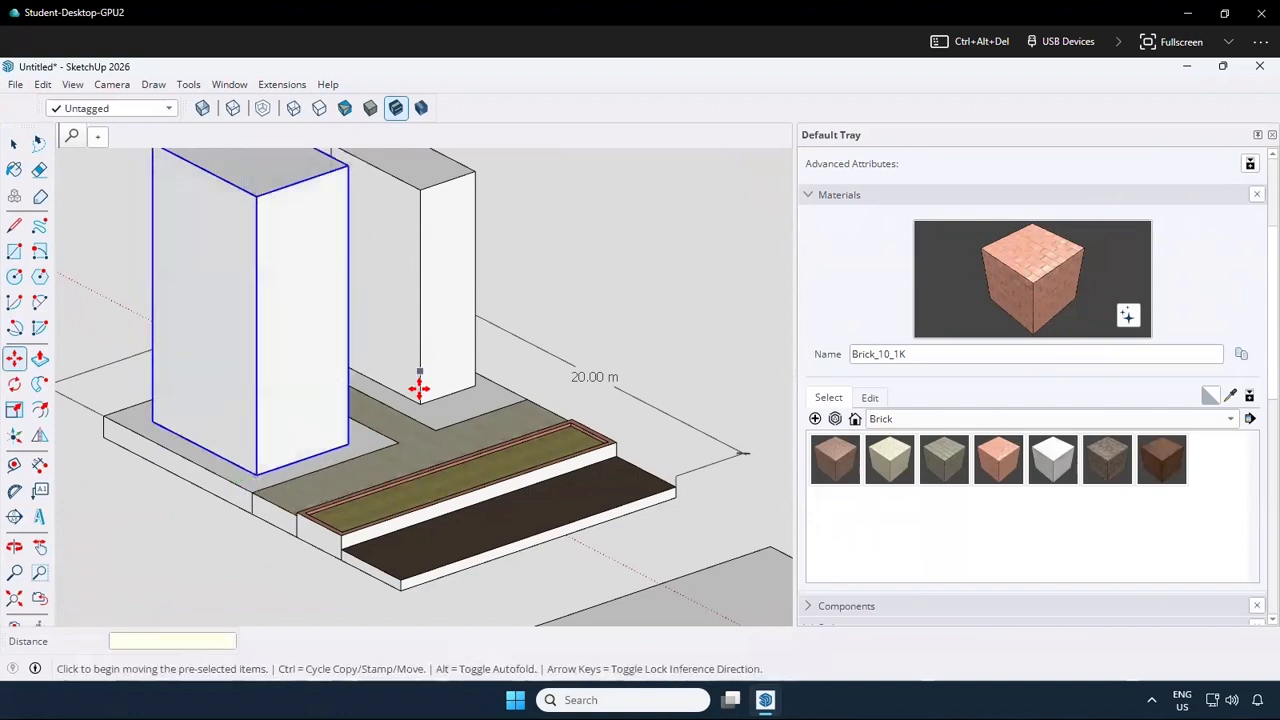
Move the smaller tower so its front inner base corner sits on its plot's corner at the T-shaped path
{"action": "key", "text": "space"}
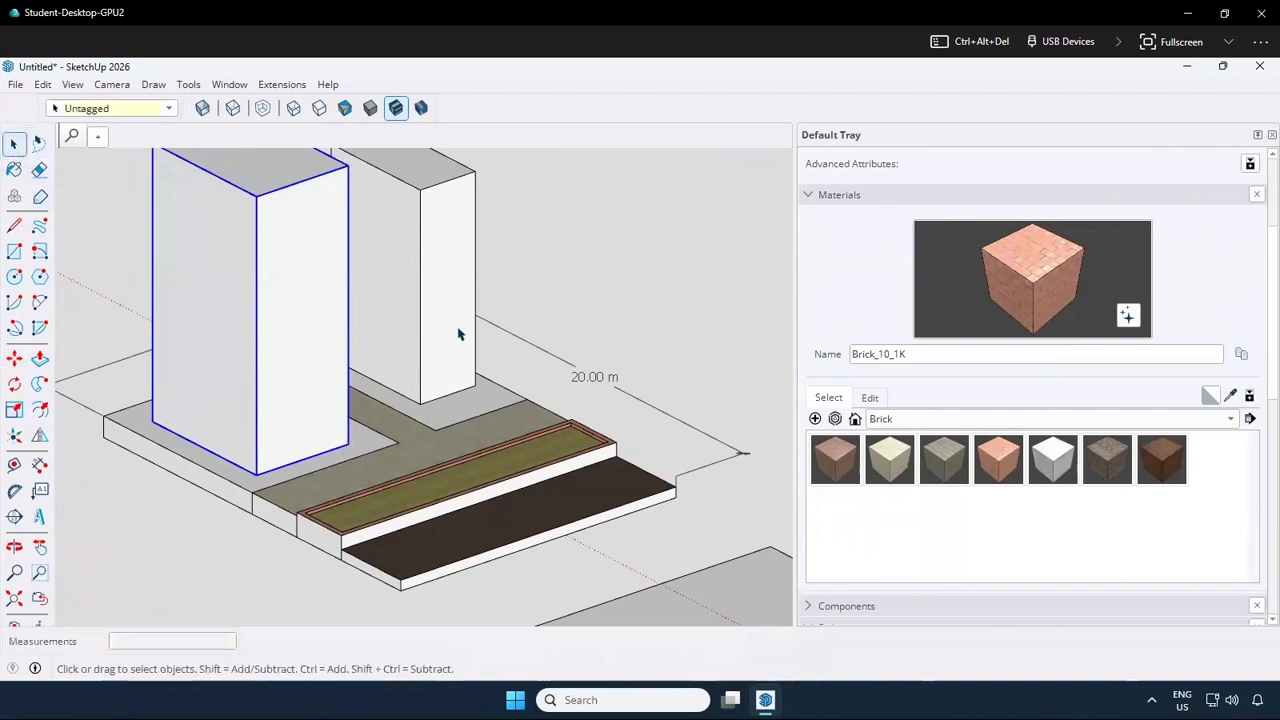
{"action": "left_click", "coordinate": [458, 334]}
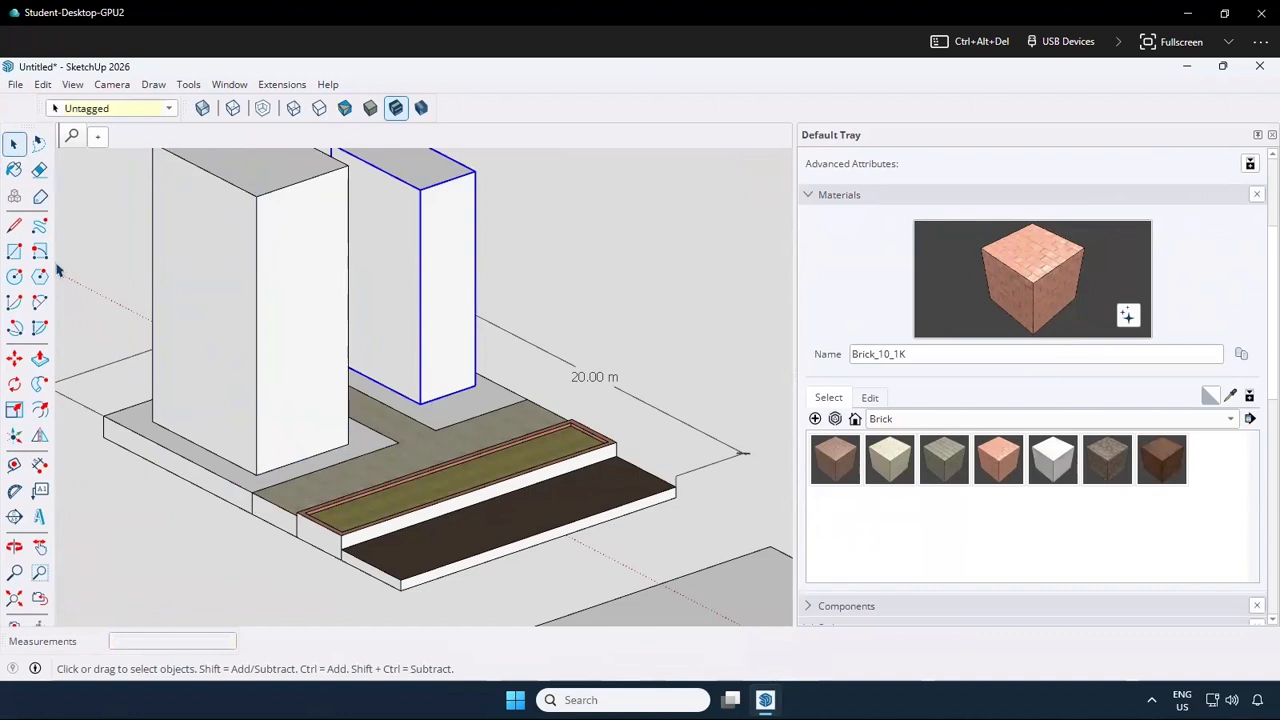
{"action": "left_click", "coordinate": [15, 358]}
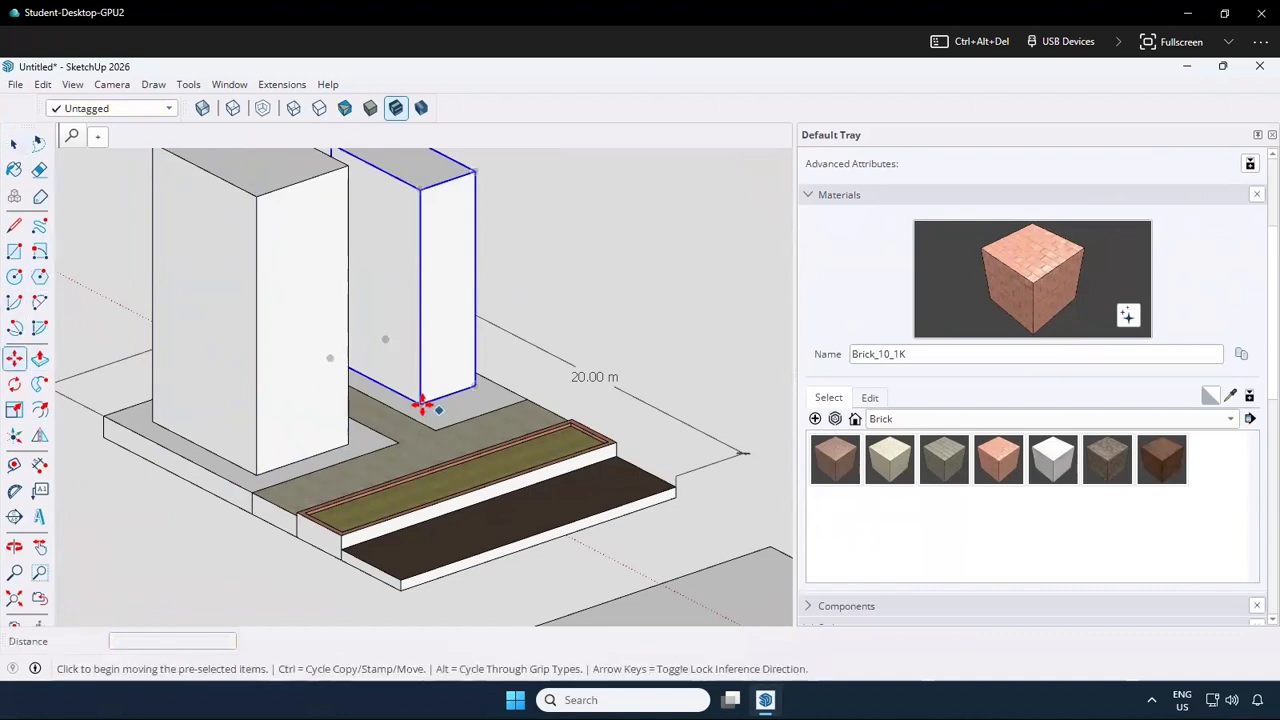
{"action": "left_click", "coordinate": [421, 403]}
{"action": "left_click", "coordinate": [441, 432]}
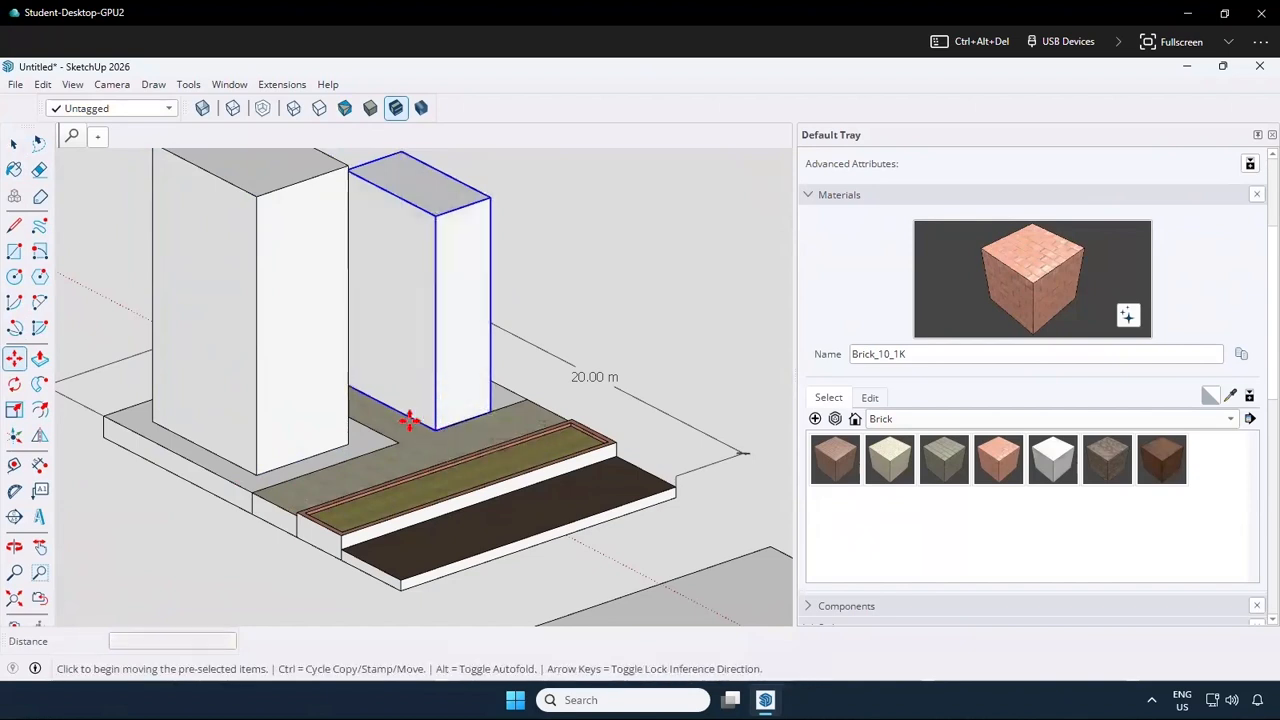
Inset the smaller tower from its plot's path corner, about 1.2 m back from the front path and then inward along the green axis
{"action": "left_click", "coordinate": [441, 432]}
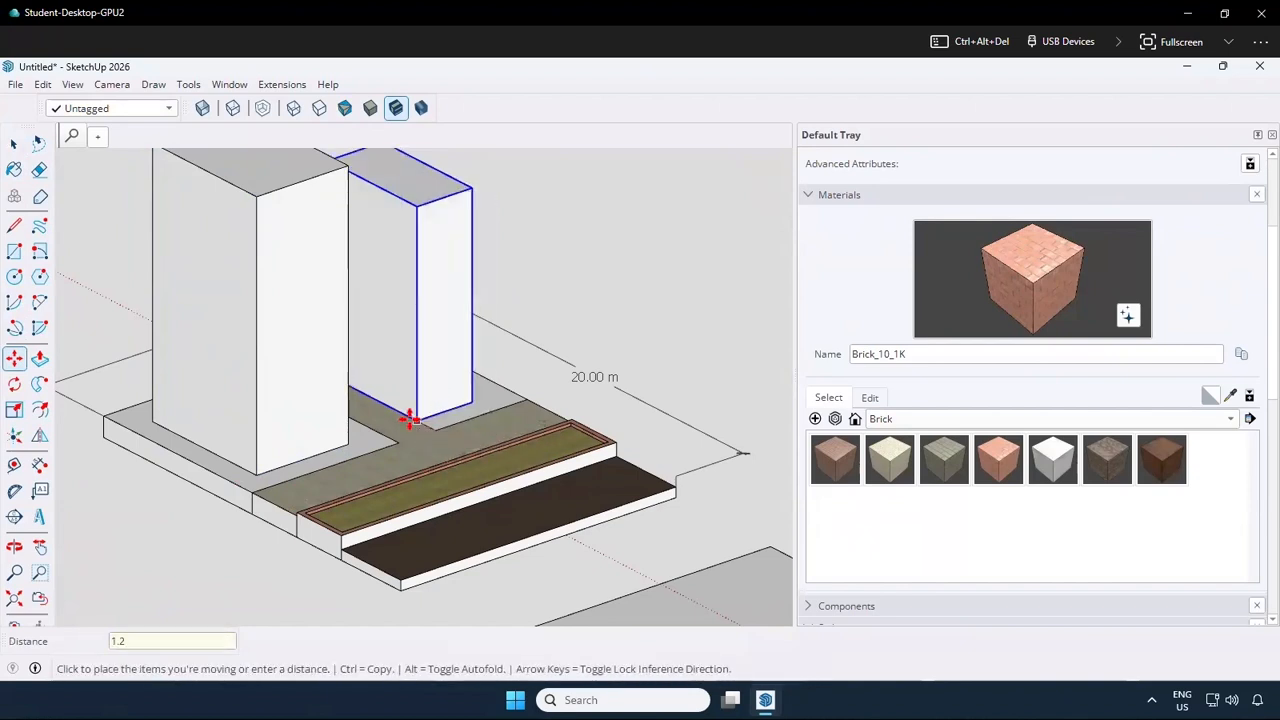
{"action": "left_click", "coordinate": [409, 419]}
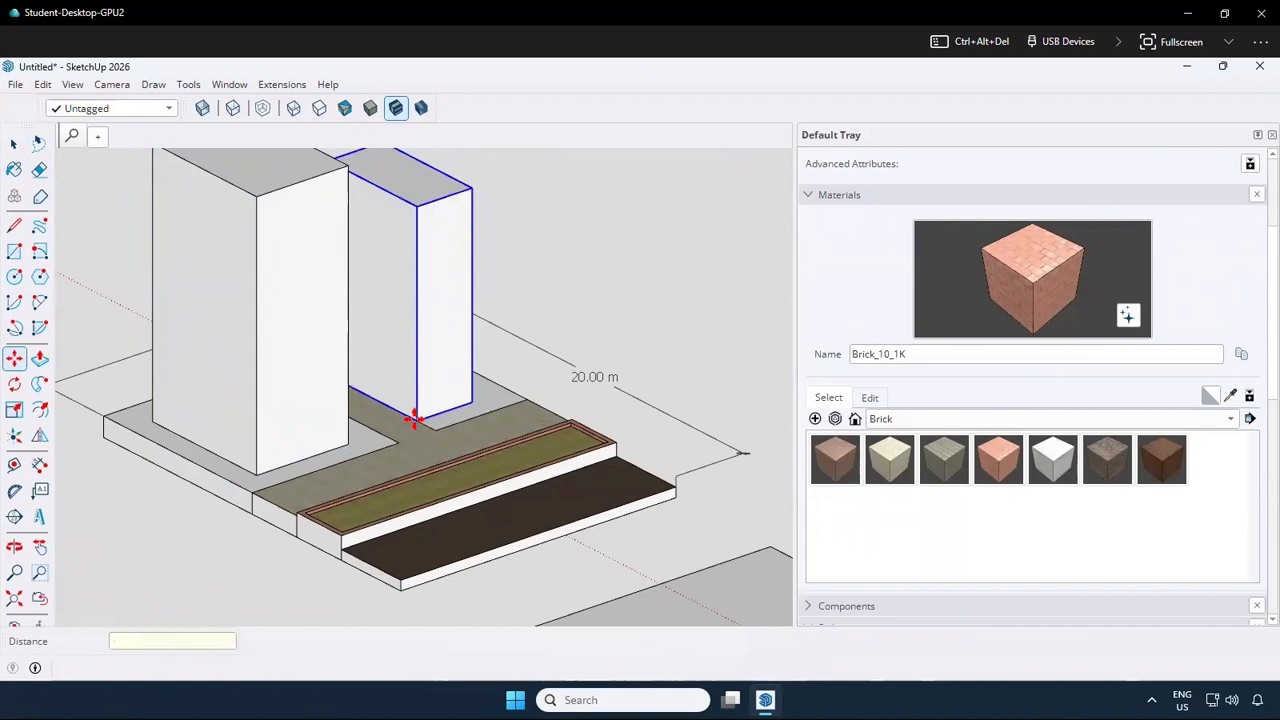
{"action": "left_click", "coordinate": [446, 405]}
{"action": "type", "text": "10"}
{"action": "key", "text": "Return"}
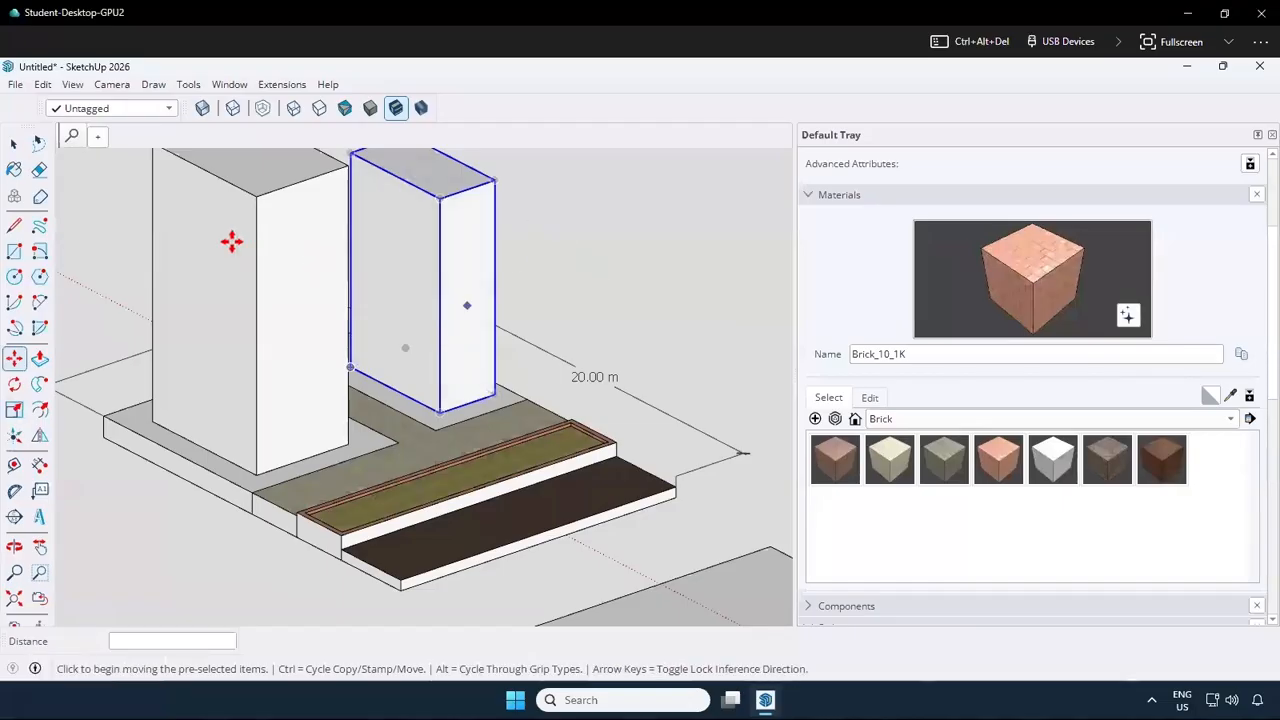
{"action": "left_click", "coordinate": [16, 145]}
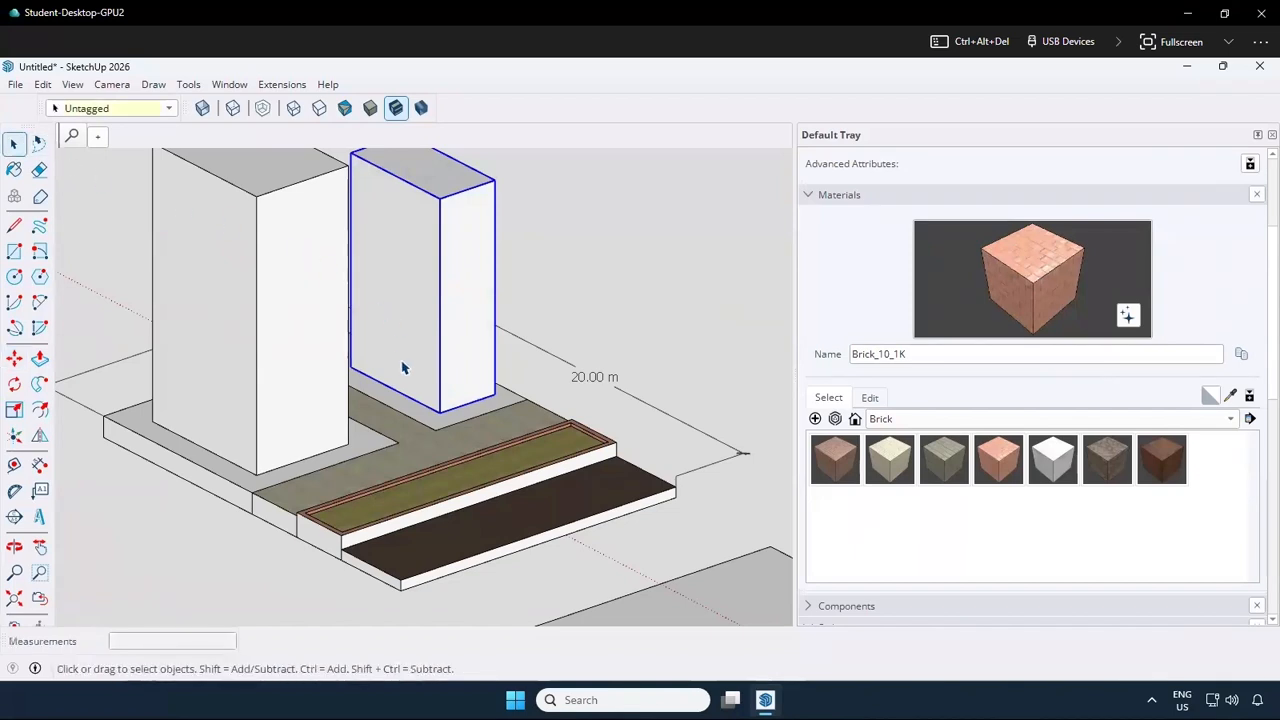
Frame an elevated corner view of the whole site with both towers and save it as a new scene
{"action": "scroll", "coordinate": [320, 334], "scroll_direction": "down", "scroll_amount": 3}
{"action": "middle_click_drag", "start_coordinate": [320, 334], "coordinate": [346, 357]}
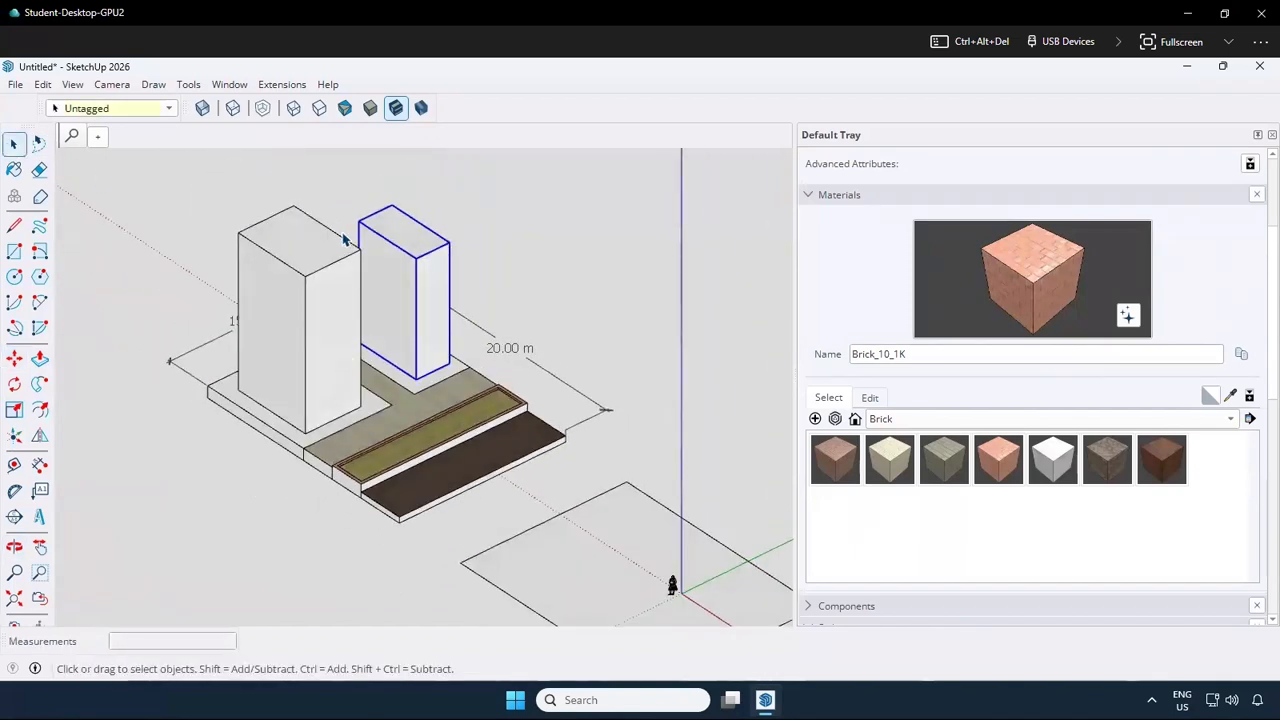
{"action": "scroll", "coordinate": [366, 258], "scroll_direction": "up", "scroll_amount": 2}
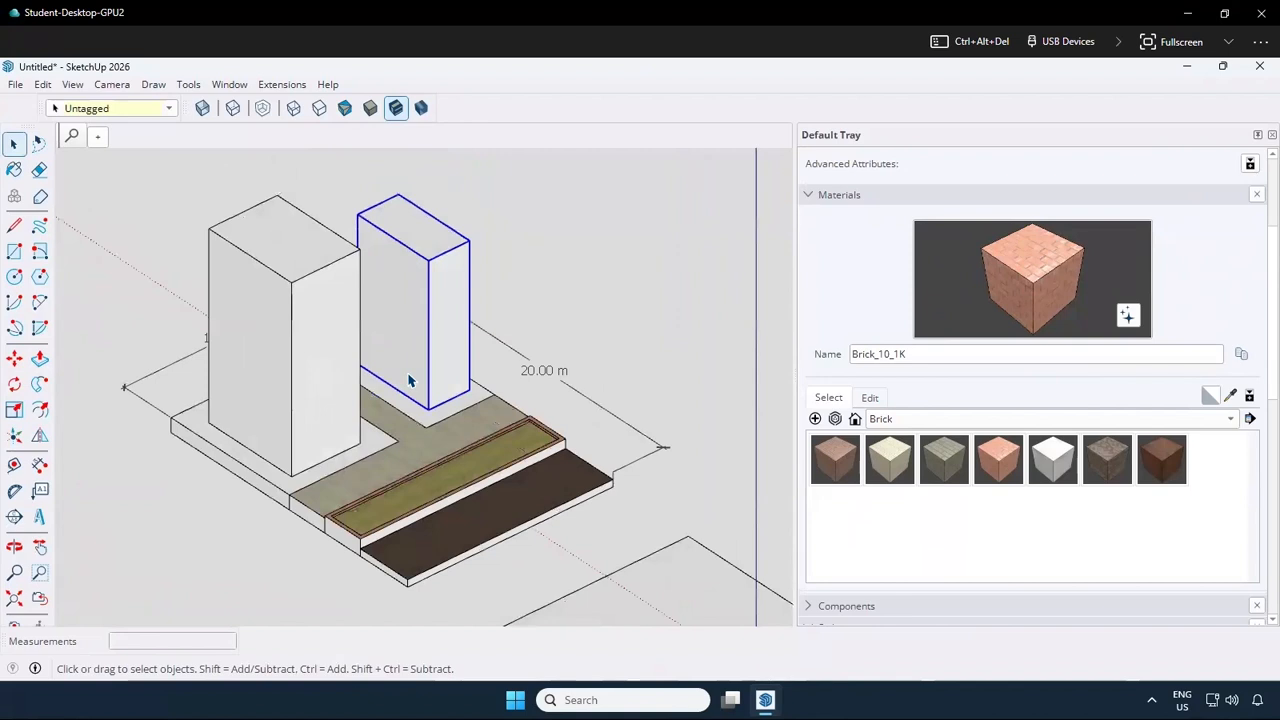
{"action": "middle_click_drag", "start_coordinate": [400, 460], "coordinate": [250, 440]}
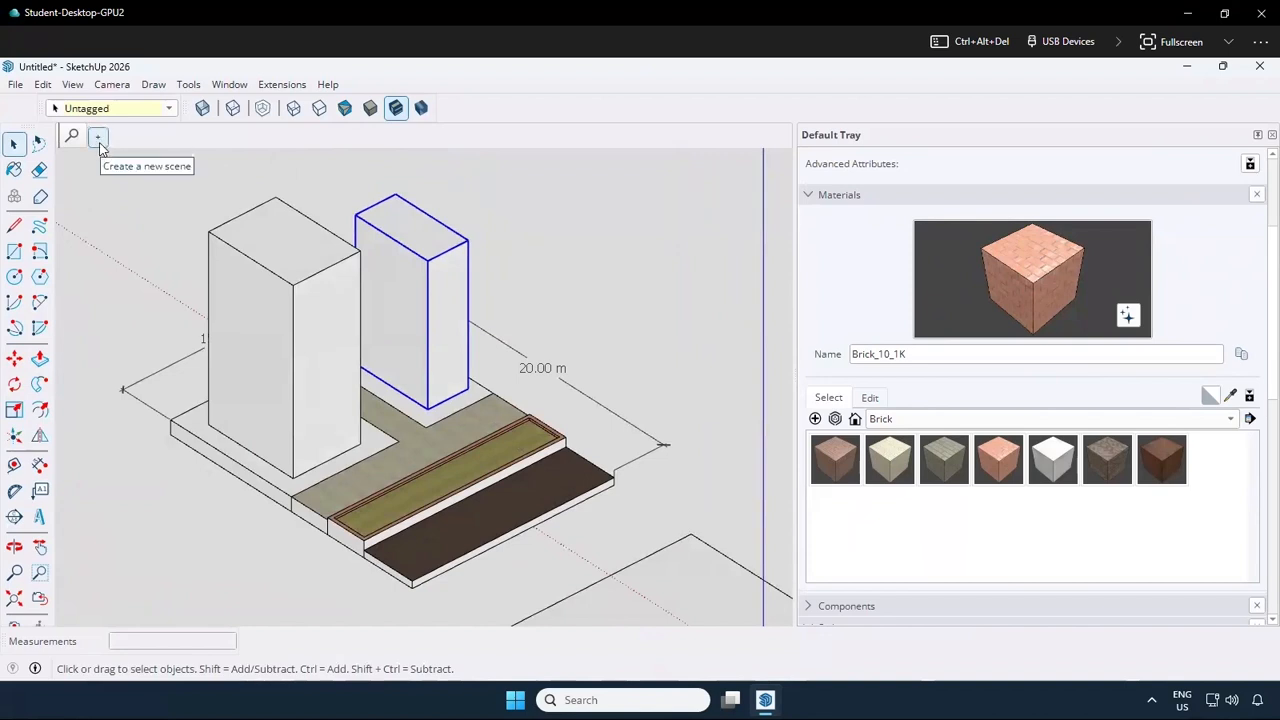
{"action": "scroll", "coordinate": [965, 487], "scroll_direction": "down", "scroll_amount": 5}
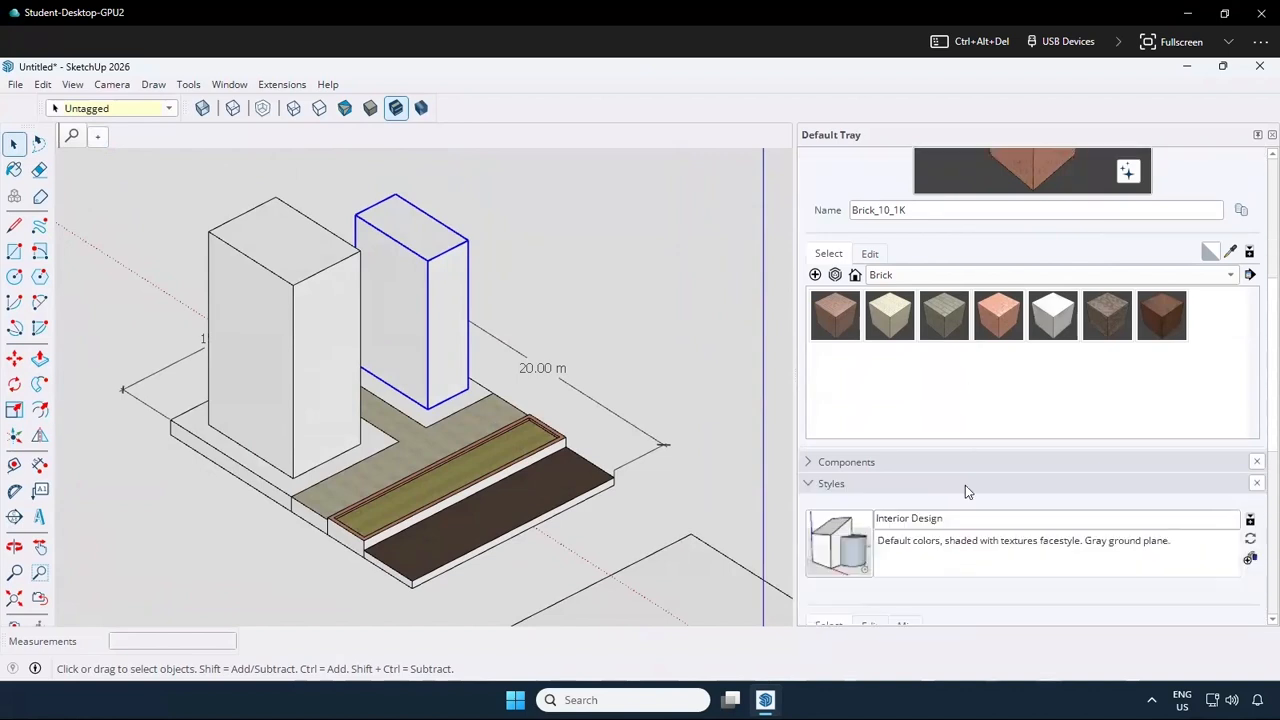
{"action": "scroll", "coordinate": [890, 437], "scroll_direction": "down", "scroll_amount": 5}
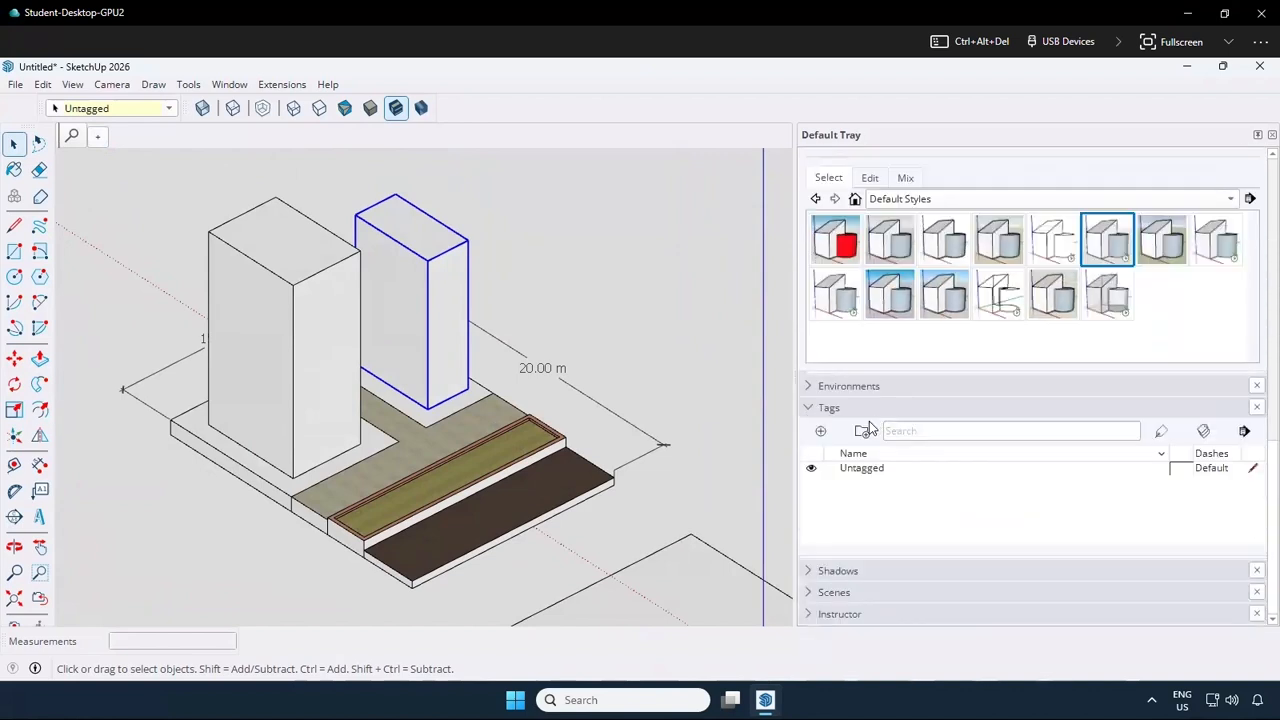
{"action": "scroll", "coordinate": [828, 597], "scroll_direction": "up", "scroll_amount": 1}
{"action": "scroll", "coordinate": [829, 592], "scroll_direction": "down", "scroll_amount": 1}
{"action": "left_click", "coordinate": [815, 593]}
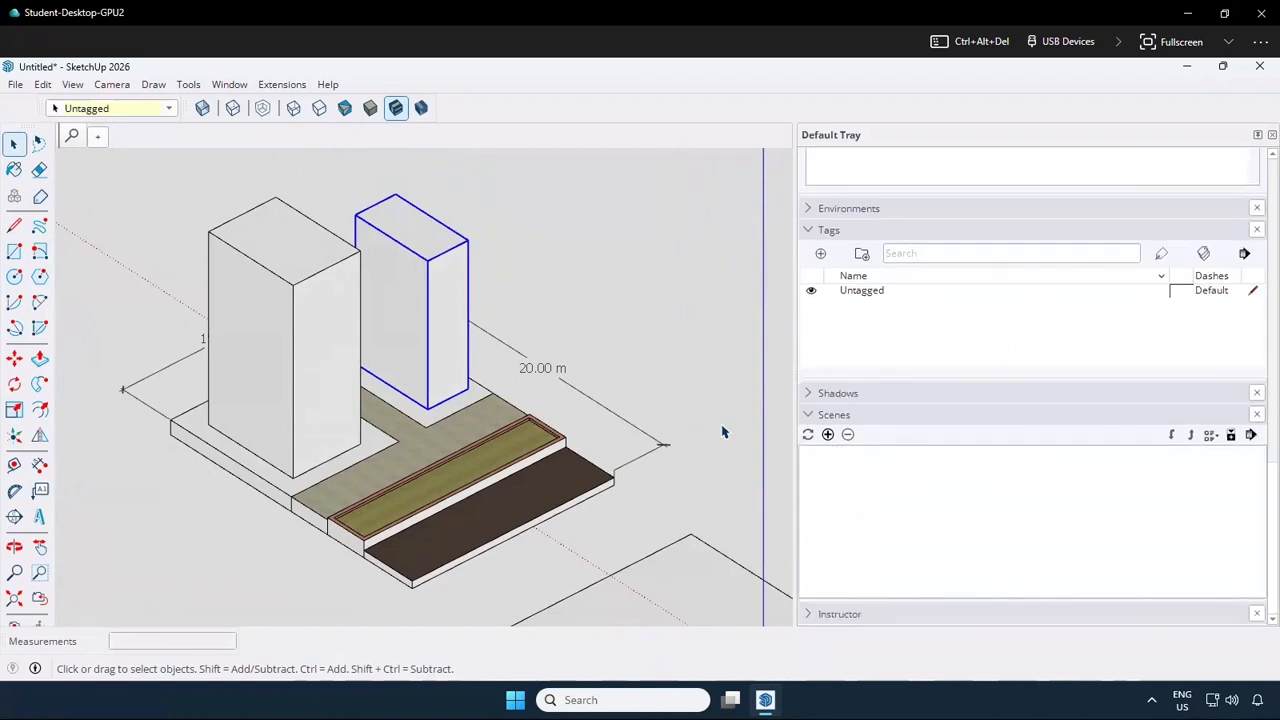
{"action": "left_click", "coordinate": [828, 435]}
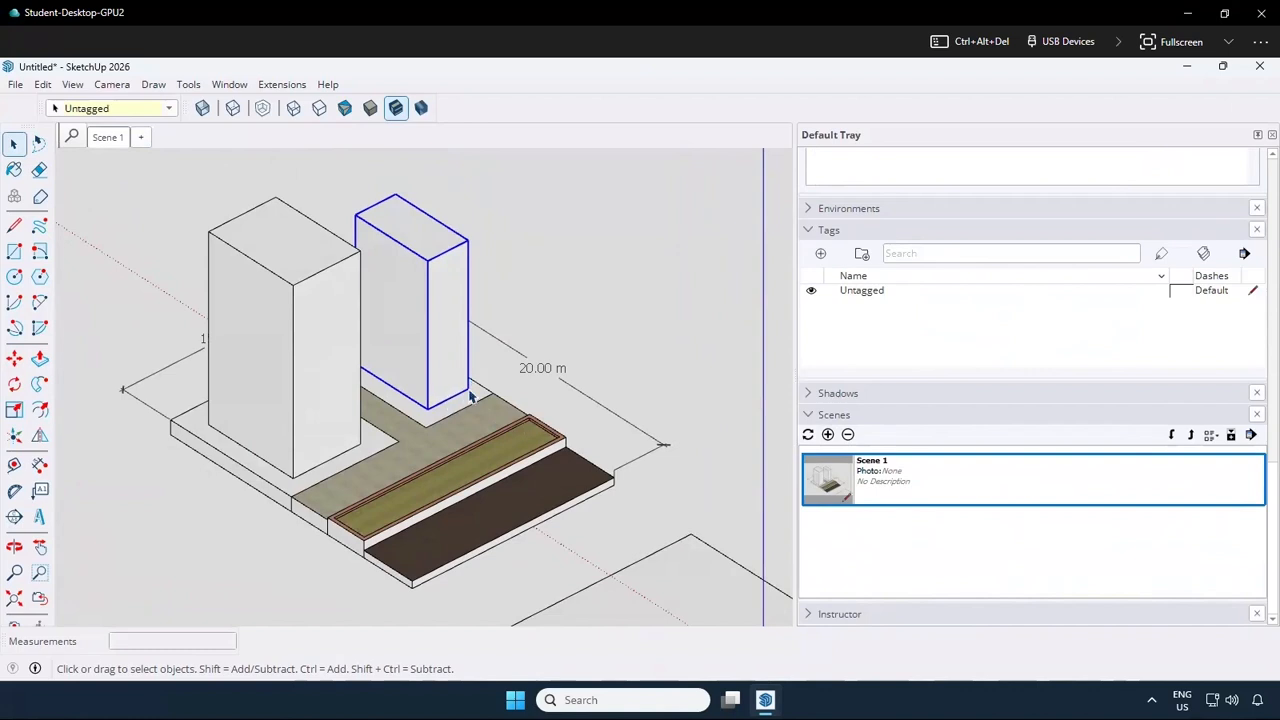
Test the saved scene by changing to a close view of the smaller tower's base and recalling the scene
{"action": "middle_click_drag", "start_coordinate": [429, 446], "coordinate": [392, 396]}
{"action": "scroll", "coordinate": [453, 413], "scroll_direction": "up", "scroll_amount": 3}
{"action": "scroll", "coordinate": [453, 413], "scroll_direction": "up", "scroll_amount": 3}
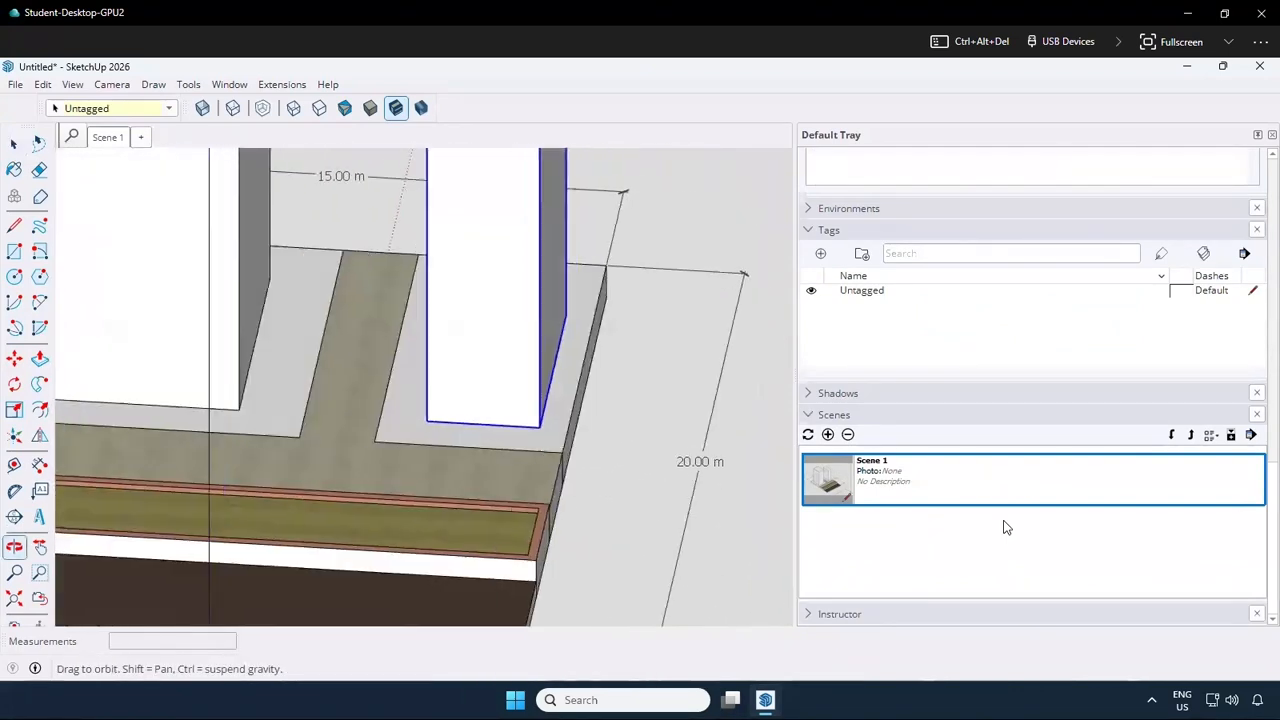
{"action": "double_click", "coordinate": [945, 483]}
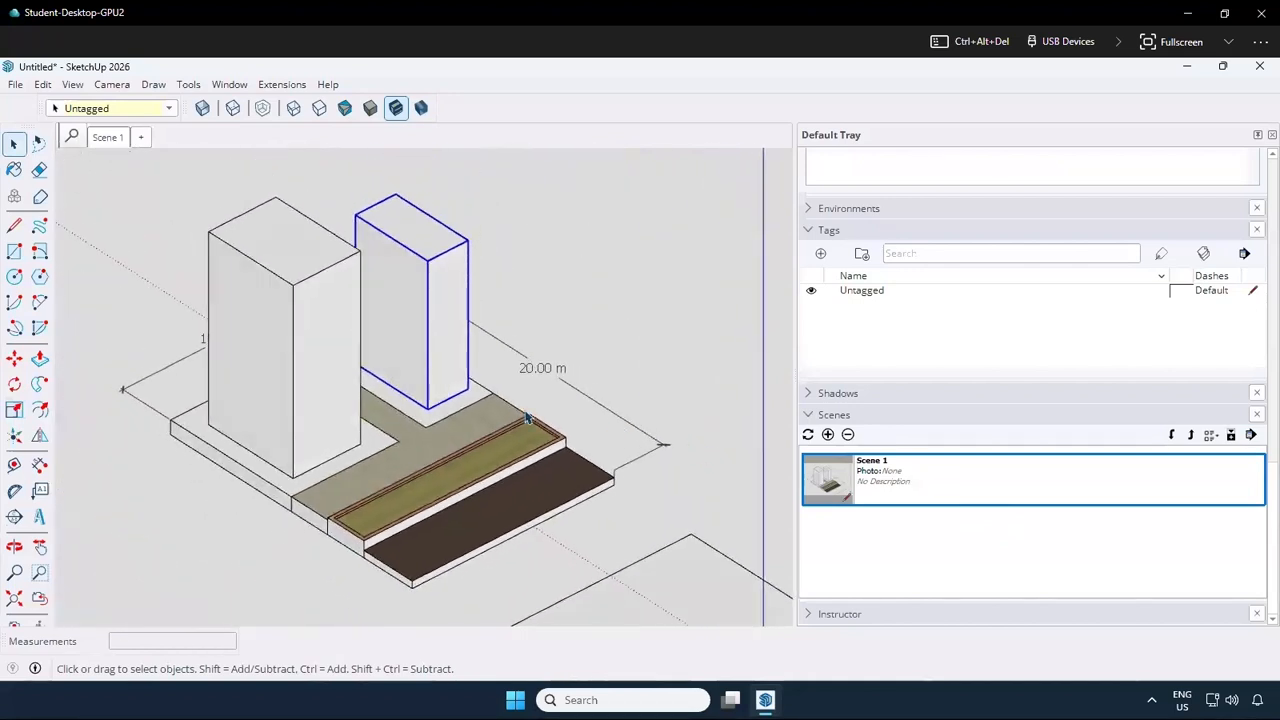
{"action": "left_click", "coordinate": [40, 491]}
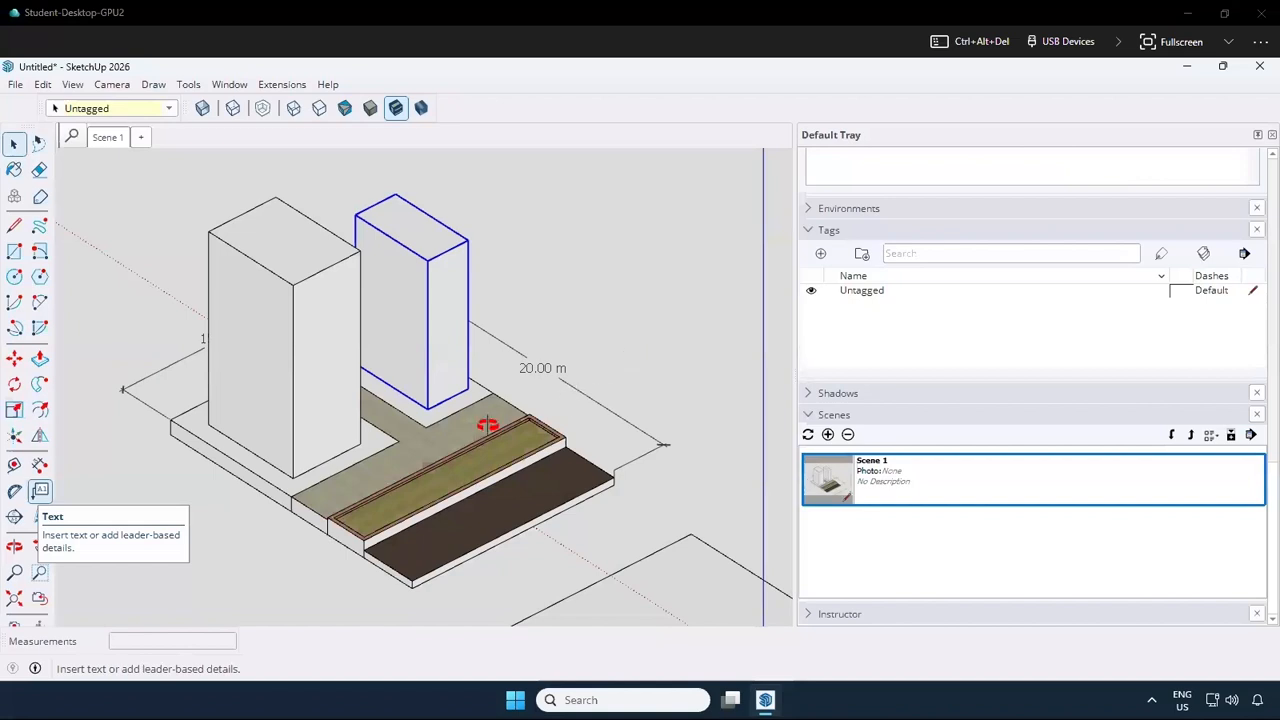
{"action": "middle_click_drag", "start_coordinate": [488, 425], "coordinate": [406, 427]}
{"action": "scroll", "coordinate": [411, 426], "scroll_direction": "up", "scroll_amount": 5}
{"action": "middle_click_drag", "start_coordinate": [481, 405], "coordinate": [881, 519]}
{"action": "scroll", "coordinate": [483, 482], "scroll_direction": "down", "scroll_amount": 8}
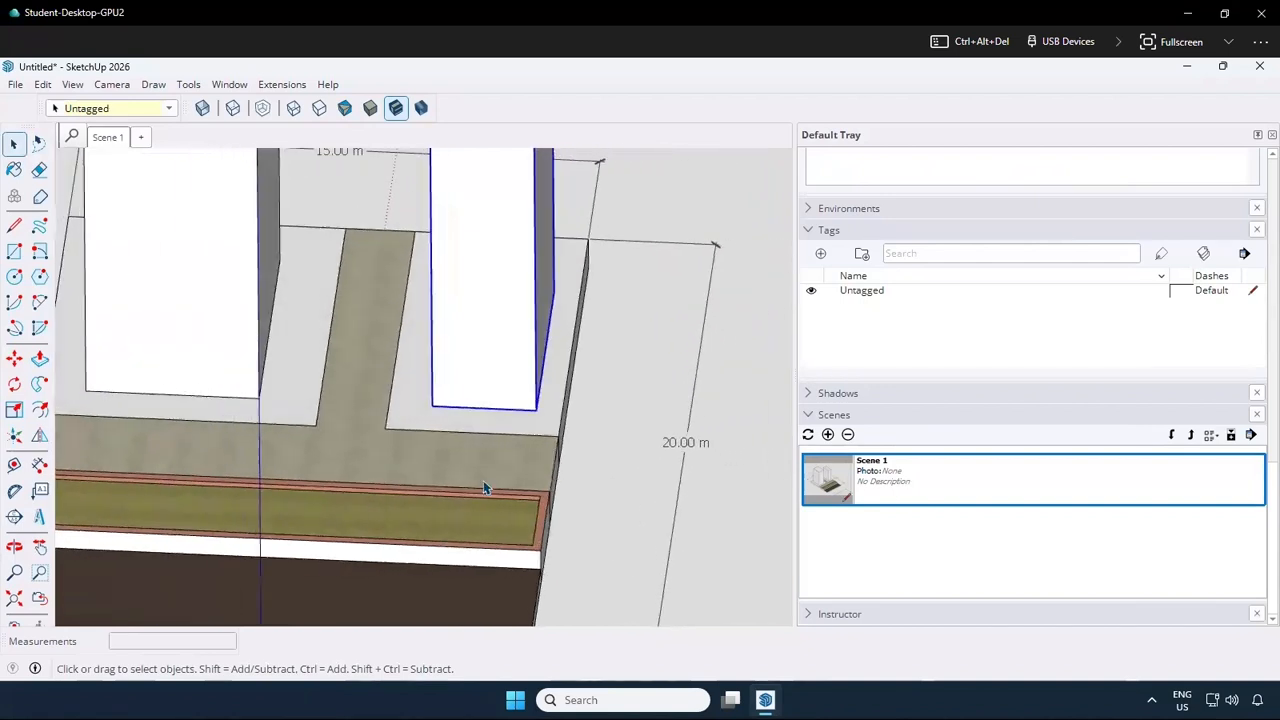
{"action": "scroll", "coordinate": [483, 485], "scroll_direction": "down", "scroll_amount": 1}
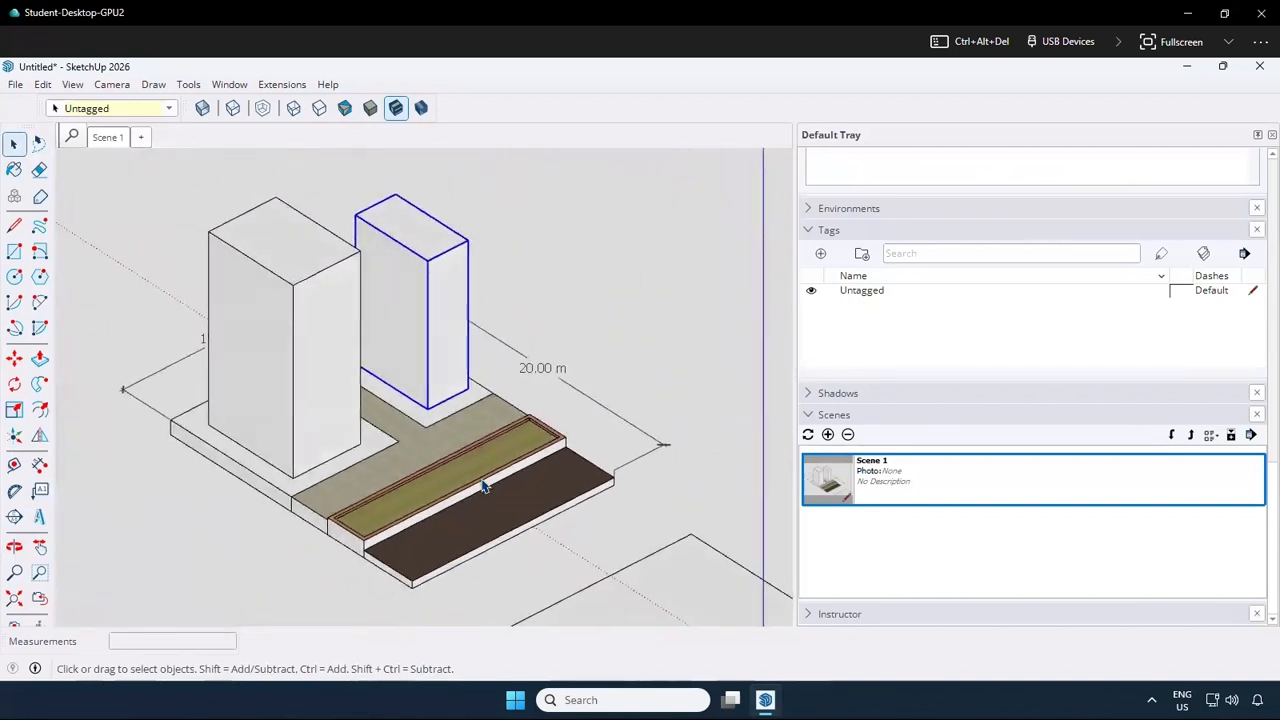
Place a section plane on the larger tower's outer side face, keeping the name Section 1 and symbol 1
{"action": "left_click", "coordinate": [15, 517]}
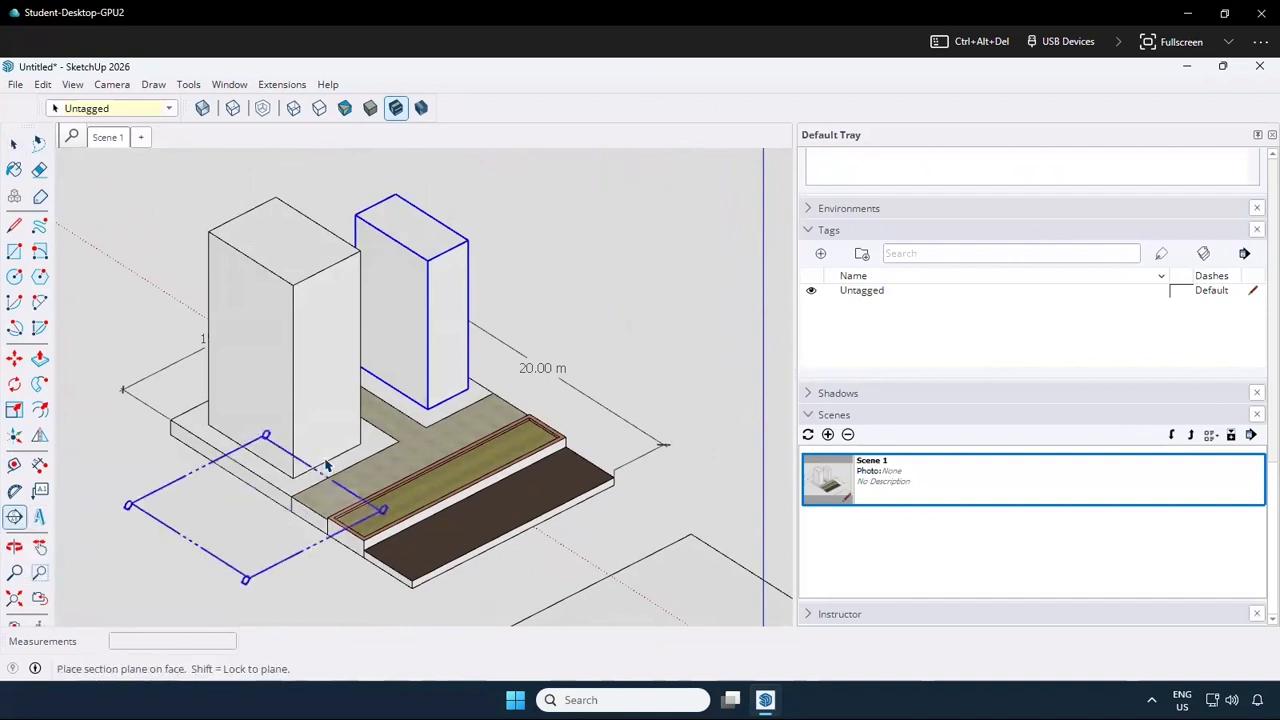
{"action": "left_click", "coordinate": [249, 363]}
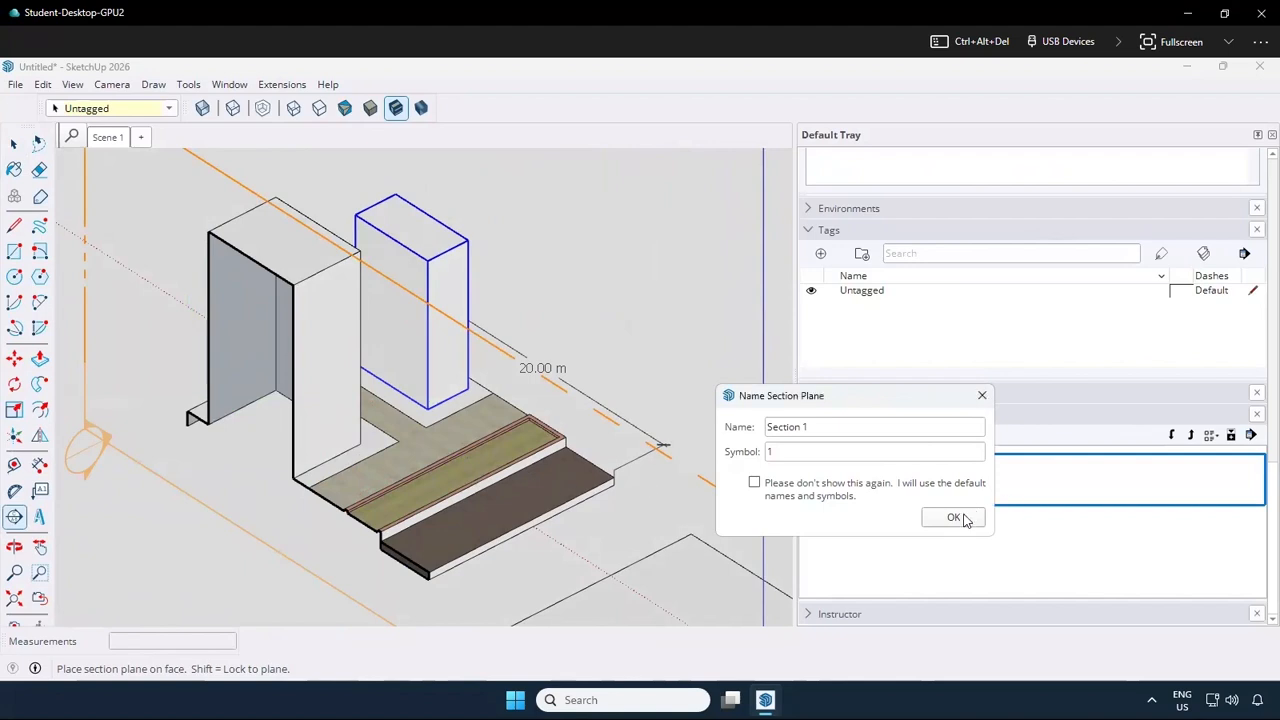
{"action": "left_click_drag", "start_coordinate": [867, 432], "coordinate": [570, 387]}
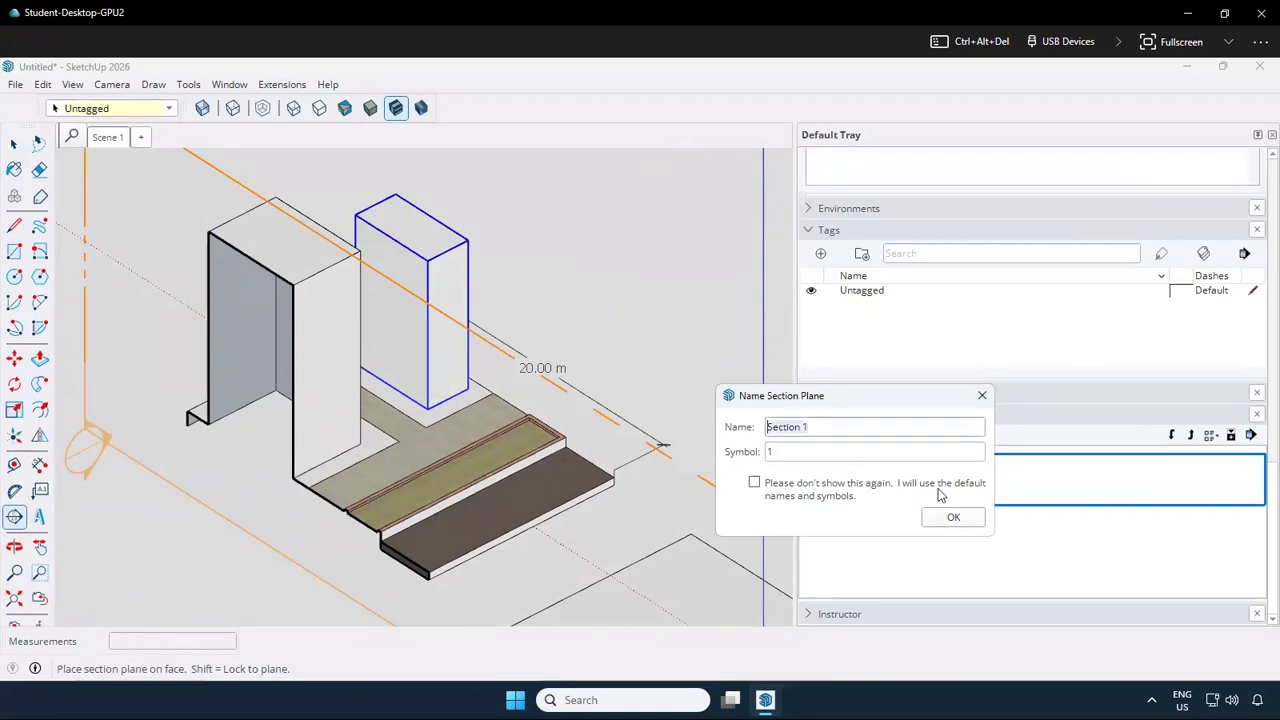
{"action": "left_click", "coordinate": [953, 517]}
{"action": "scroll", "coordinate": [590, 480], "scroll_direction": "down", "scroll_amount": 2}
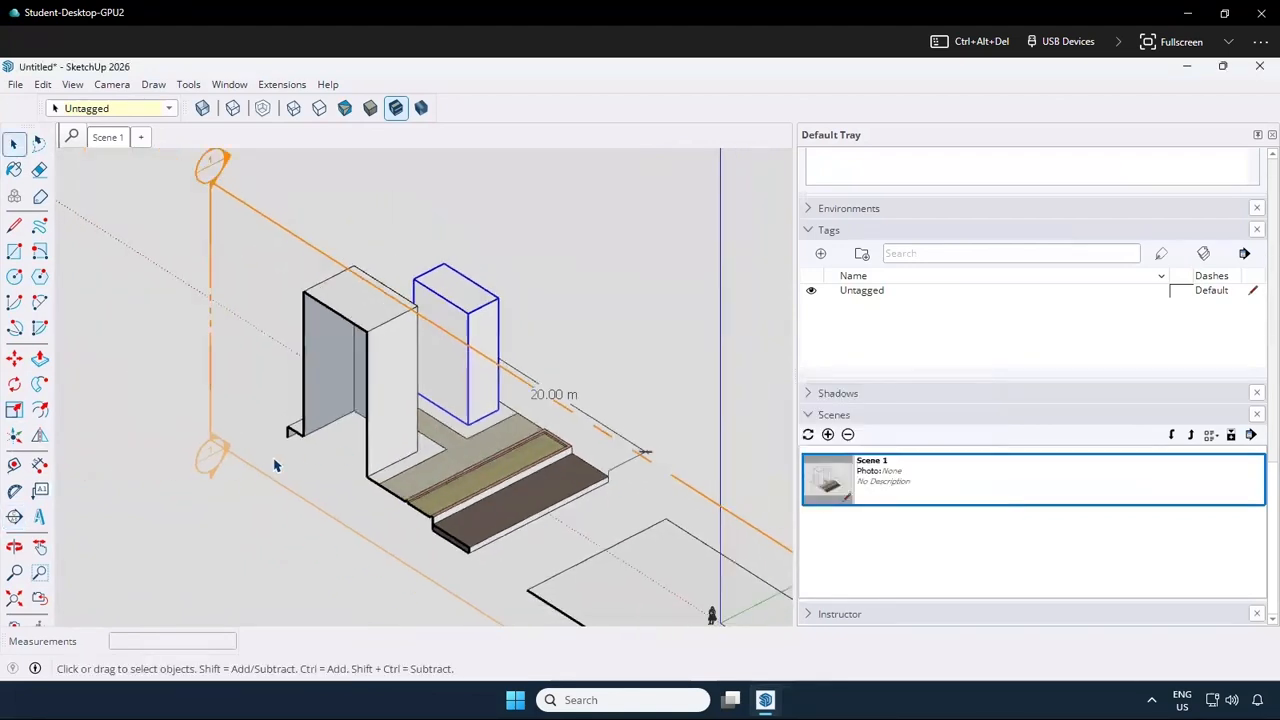
{"action": "left_click", "coordinate": [15, 360]}
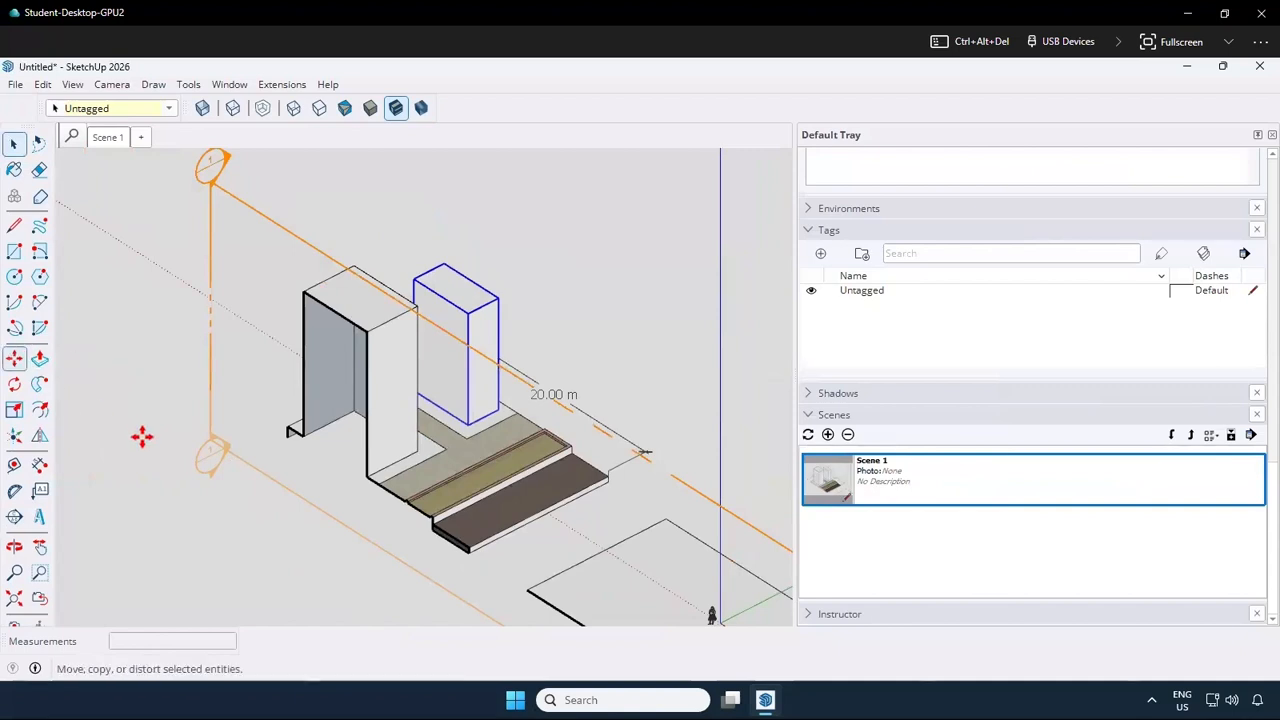
{"action": "left_click", "coordinate": [217, 449]}
{"action": "left_click", "coordinate": [228, 436]}
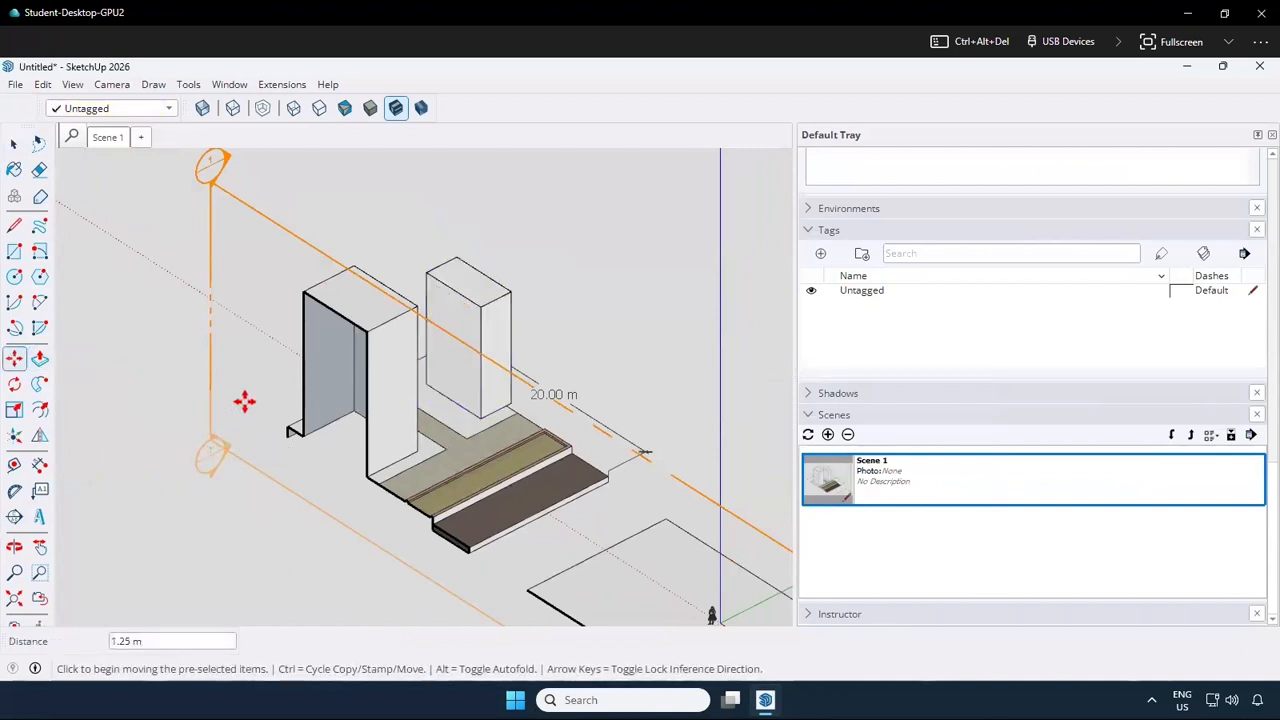
Try moving the section plane along the green axis, out from the larger tower and back to its outer face
{"action": "left_click", "coordinate": [229, 447]}
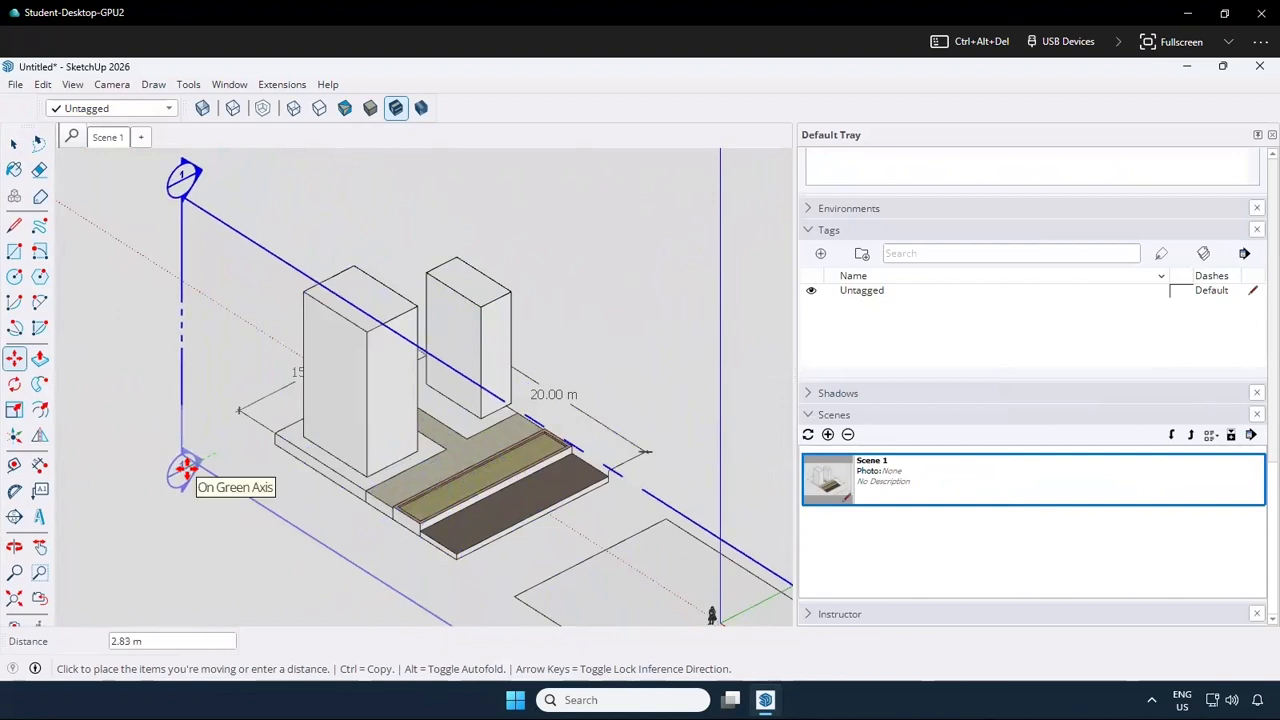
{"action": "left_click", "coordinate": [213, 453]}
{"action": "left_click", "coordinate": [216, 444]}
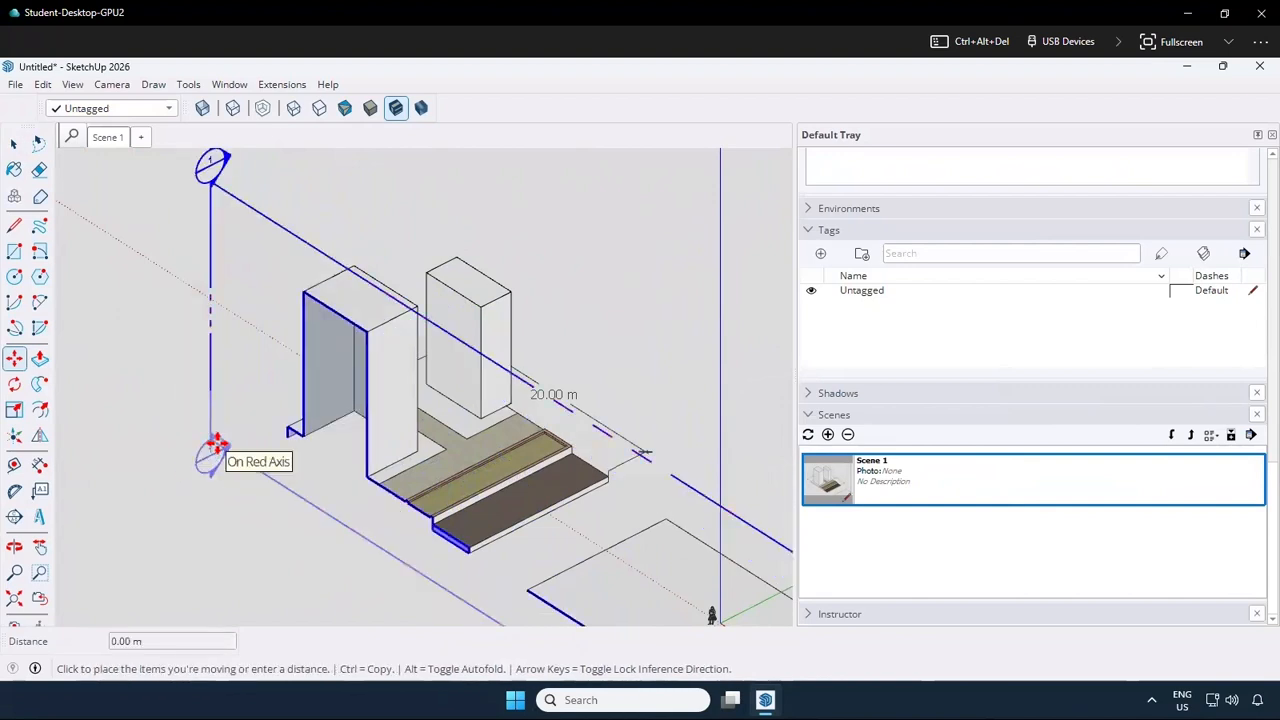
{"action": "left_click", "coordinate": [216, 444]}
Select the section plane at the larger tower and delete it
{"action": "left_click", "coordinate": [14, 144]}
{"action": "left_click", "coordinate": [213, 186]}
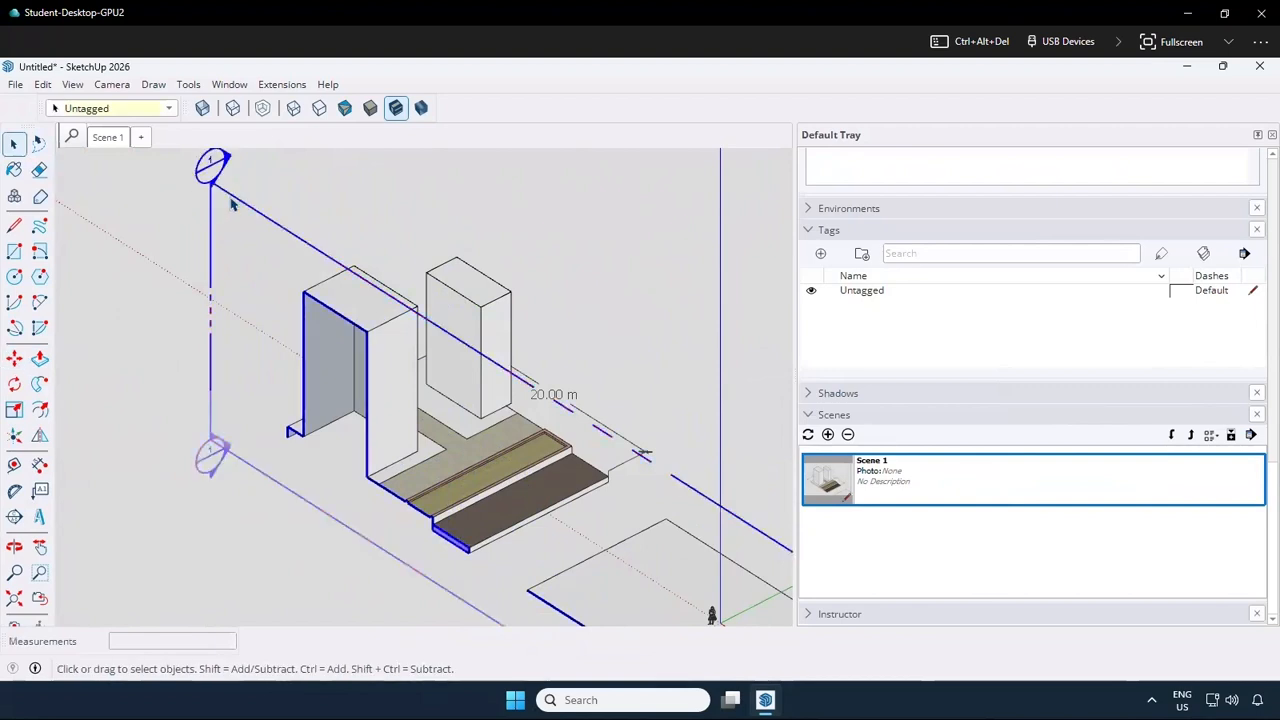
{"action": "key", "text": "Delete"}
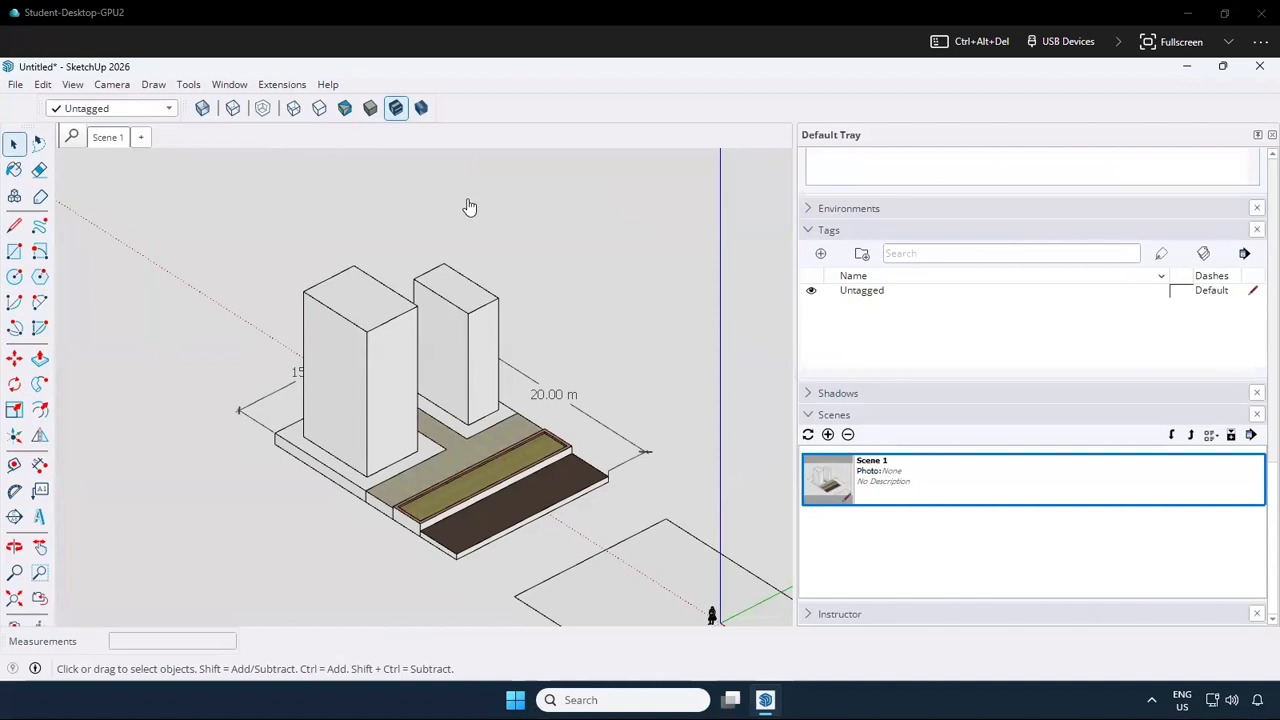
Compare the model's face styles by displaying it in hidden line, wireframe, monochrome and shaded modes
{"action": "left_click", "coordinate": [314, 111]}
{"action": "left_click", "coordinate": [293, 113]}
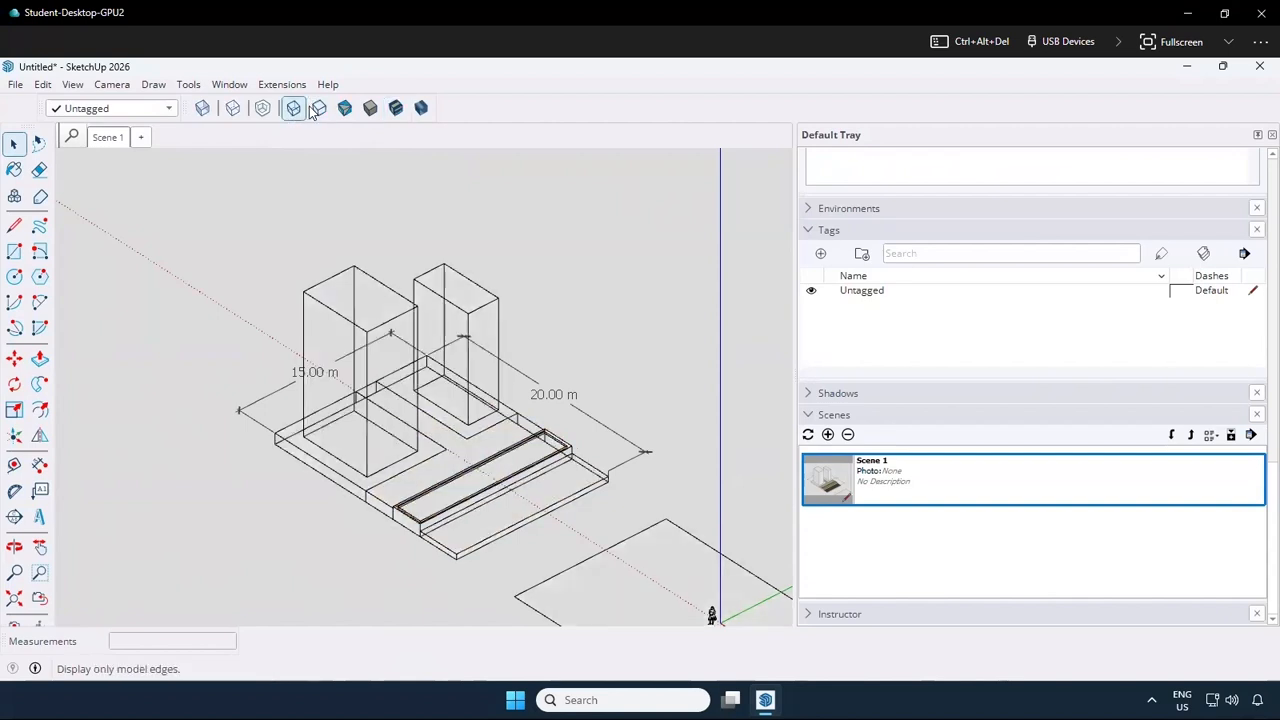
{"action": "left_click", "coordinate": [346, 112]}
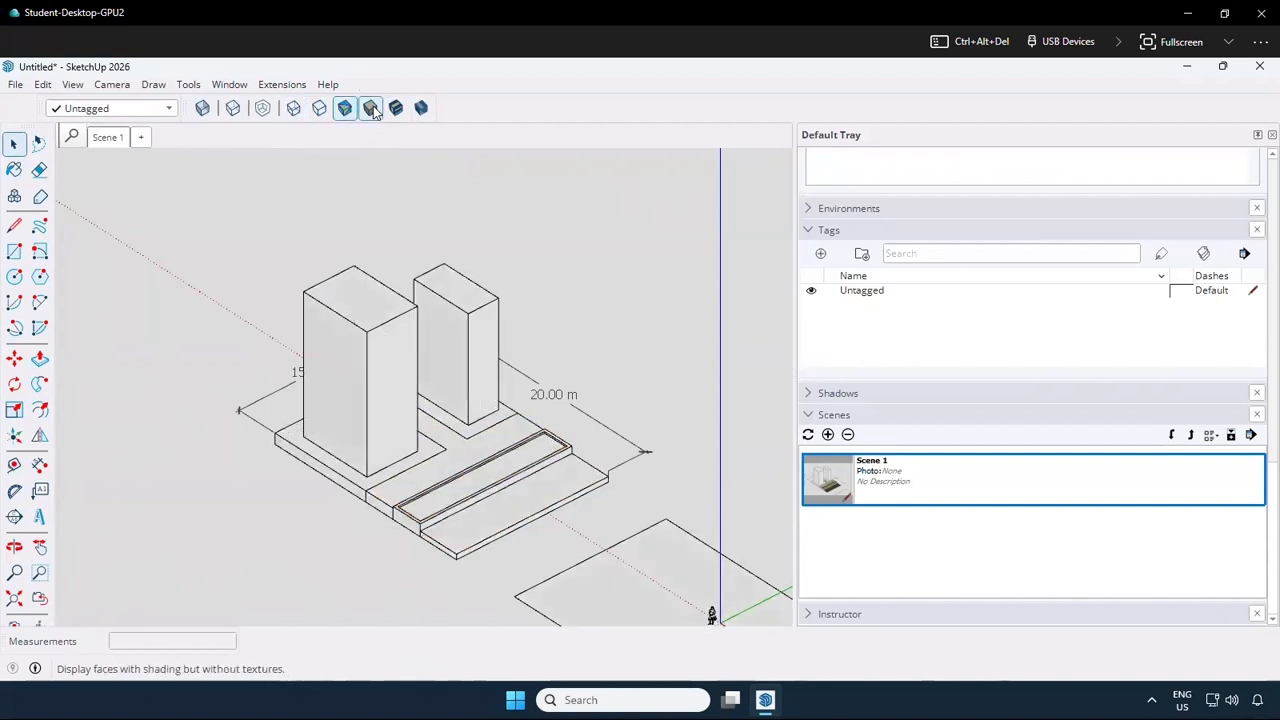
{"action": "left_click", "coordinate": [372, 110]}
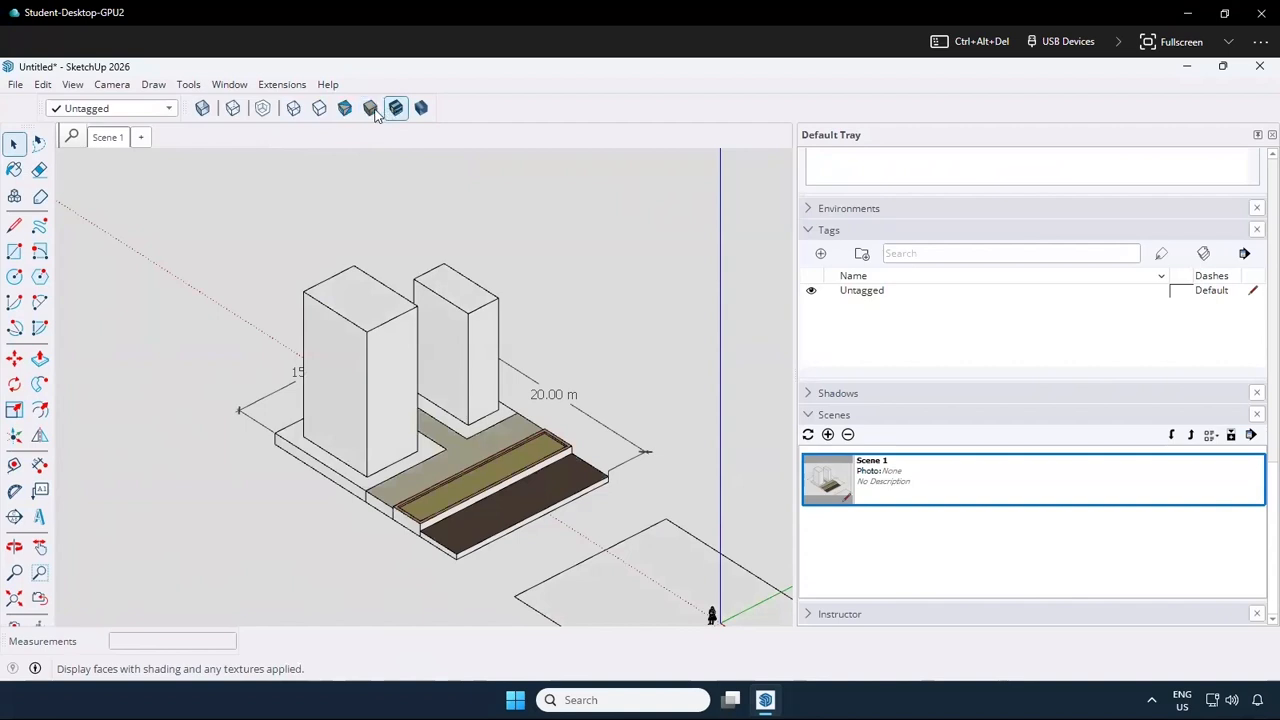